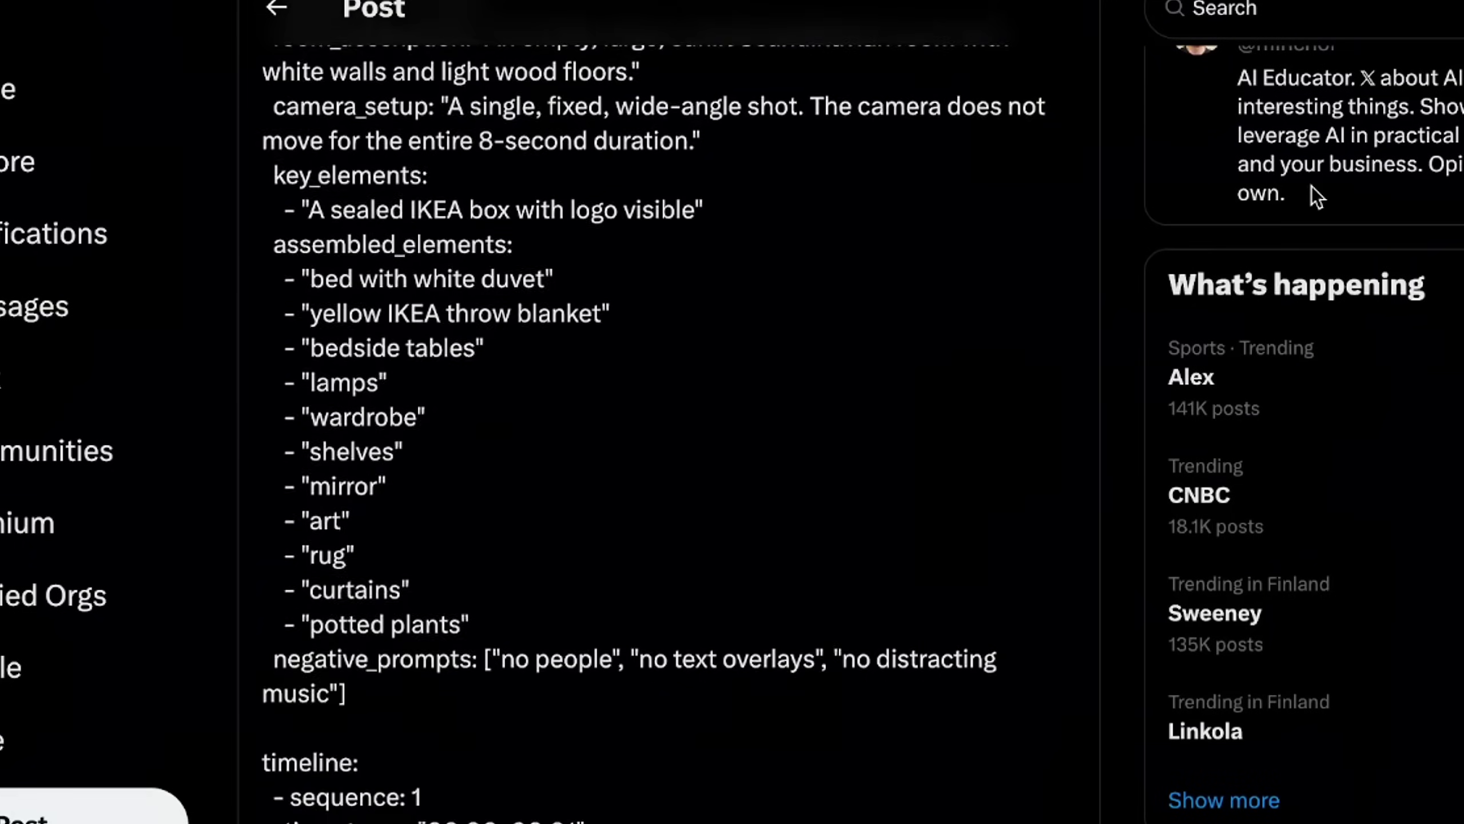
scroll(1311, 185, down, 6)
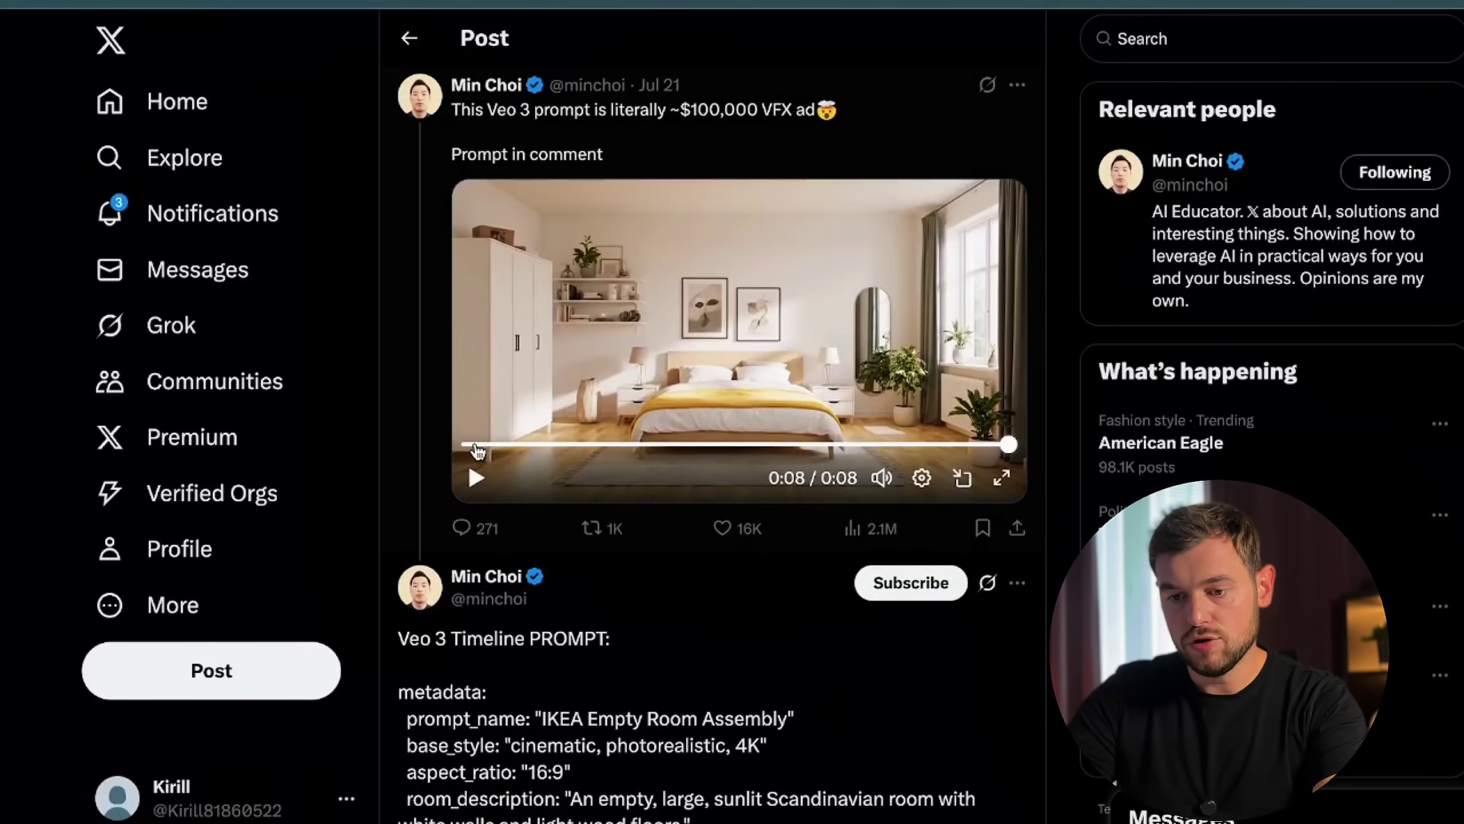
Read the IKEA Empty Room Assembly prompt in the X post, rewinding its clip and selecting the metadata
click(475, 444)
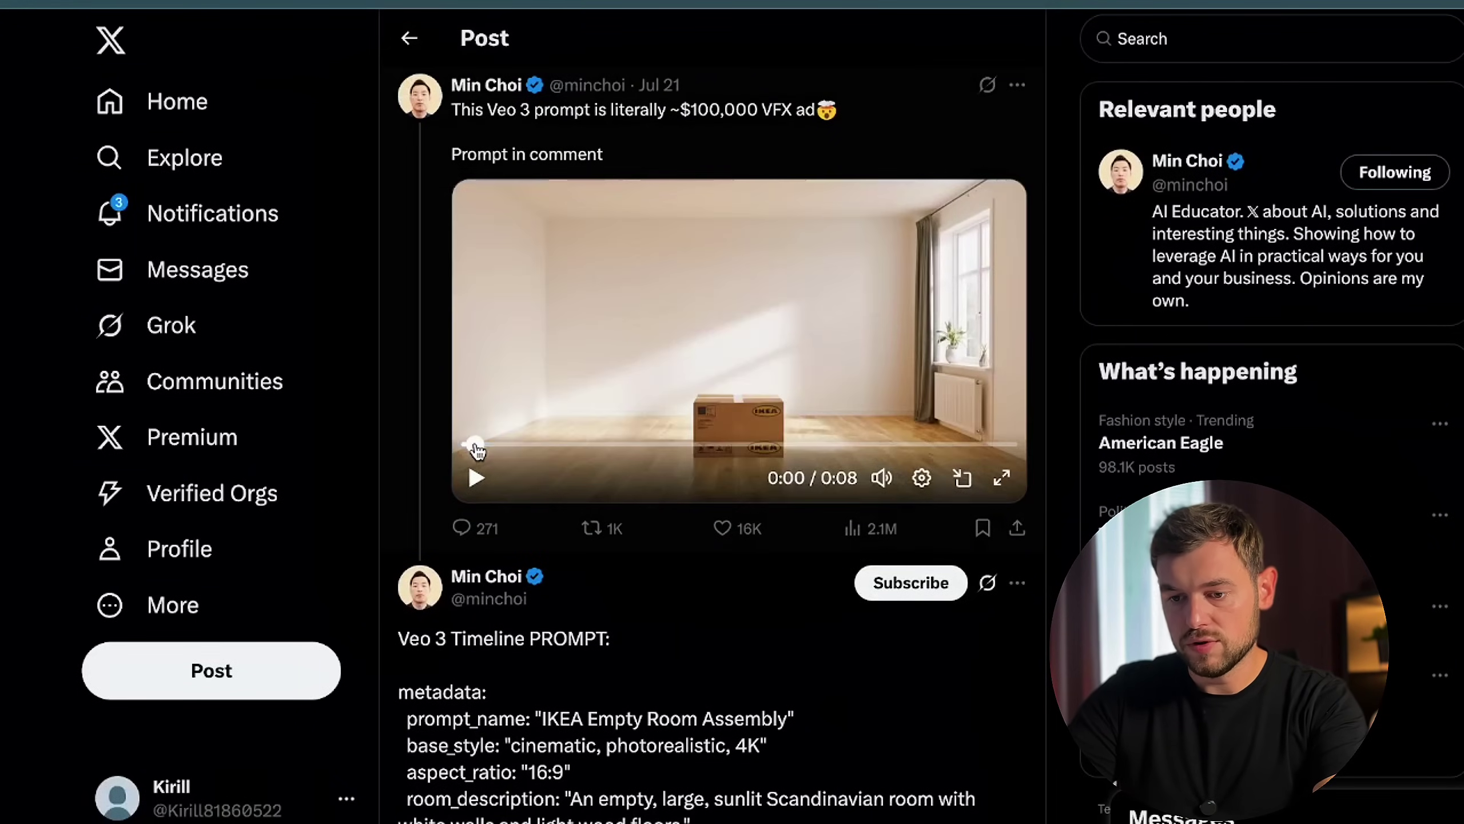
scroll(476, 447, down, 2)
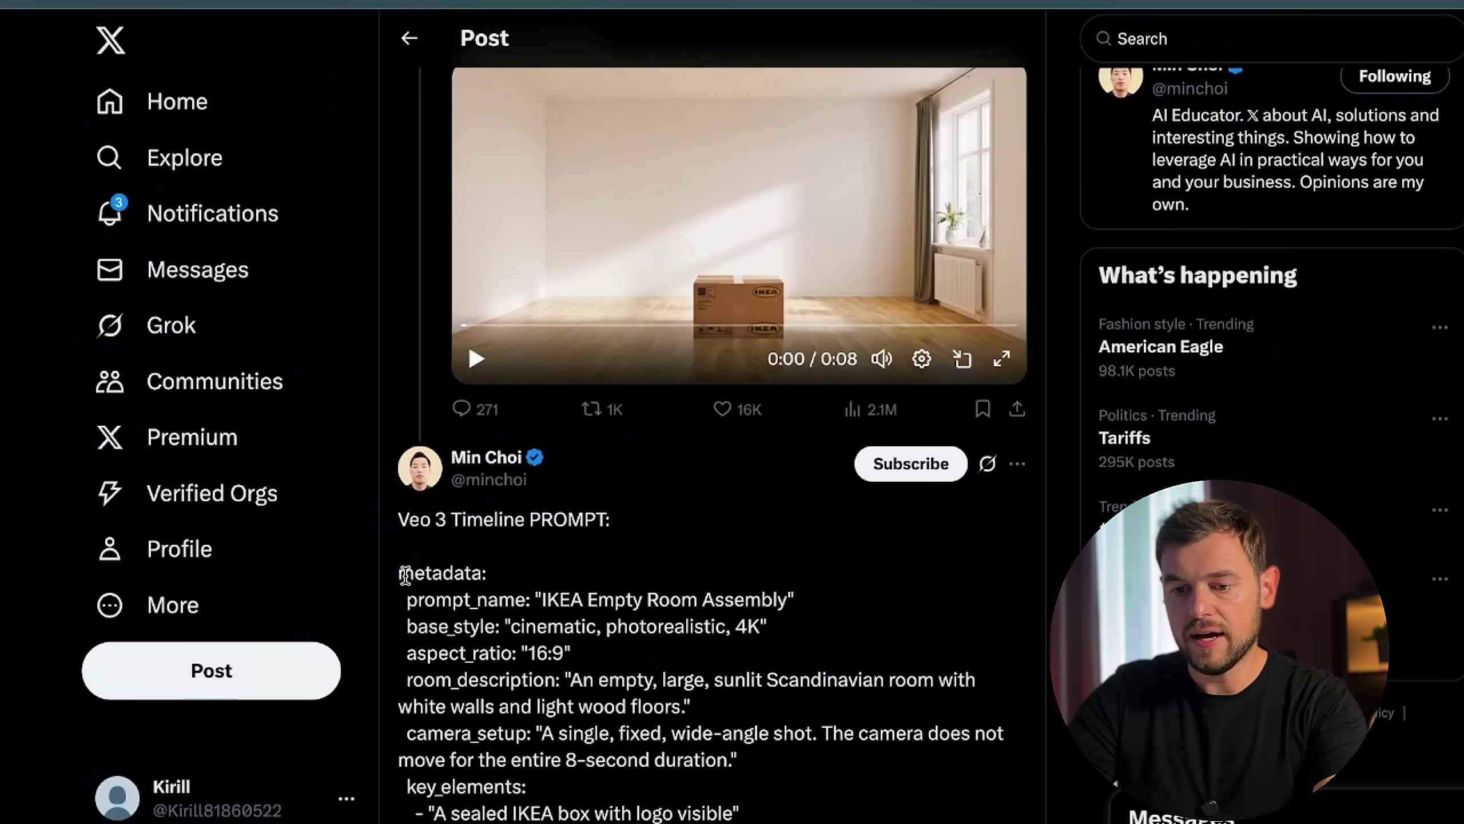
drag(406, 575, 657, 626)
scroll(656, 623, down, 2)
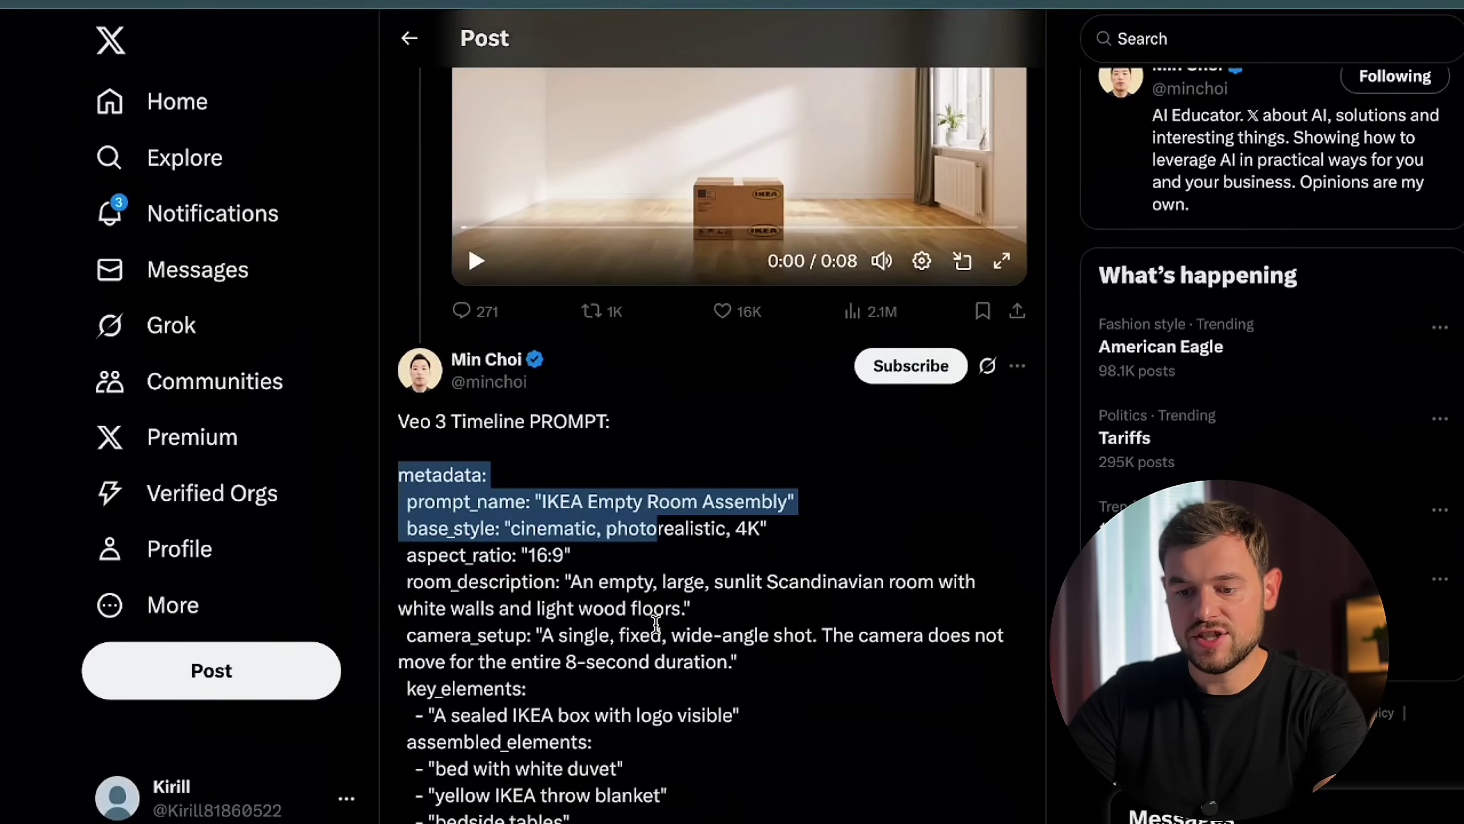
scroll(656, 623, up, 2)
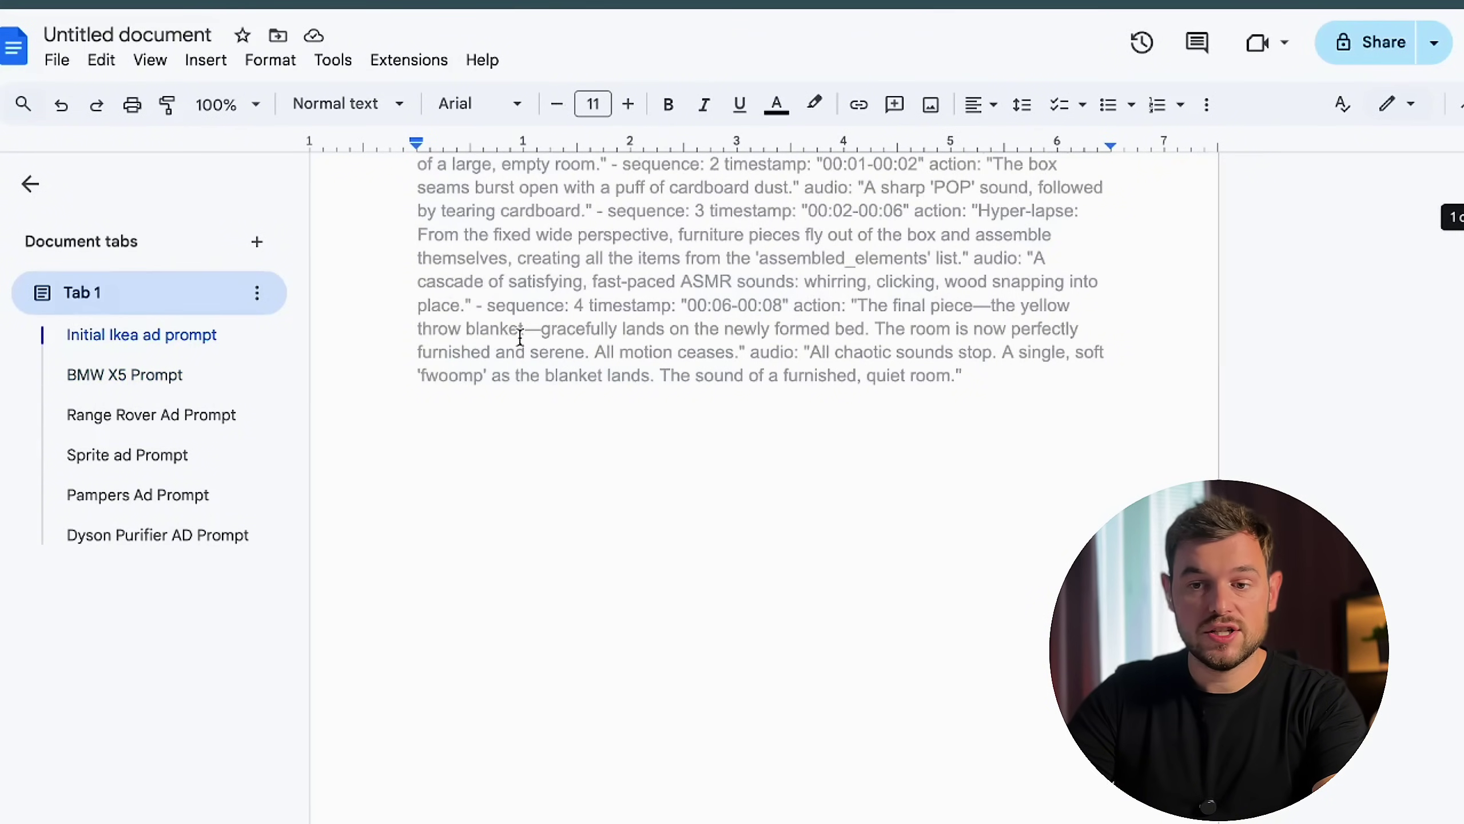
scroll(520, 336, up, 7)
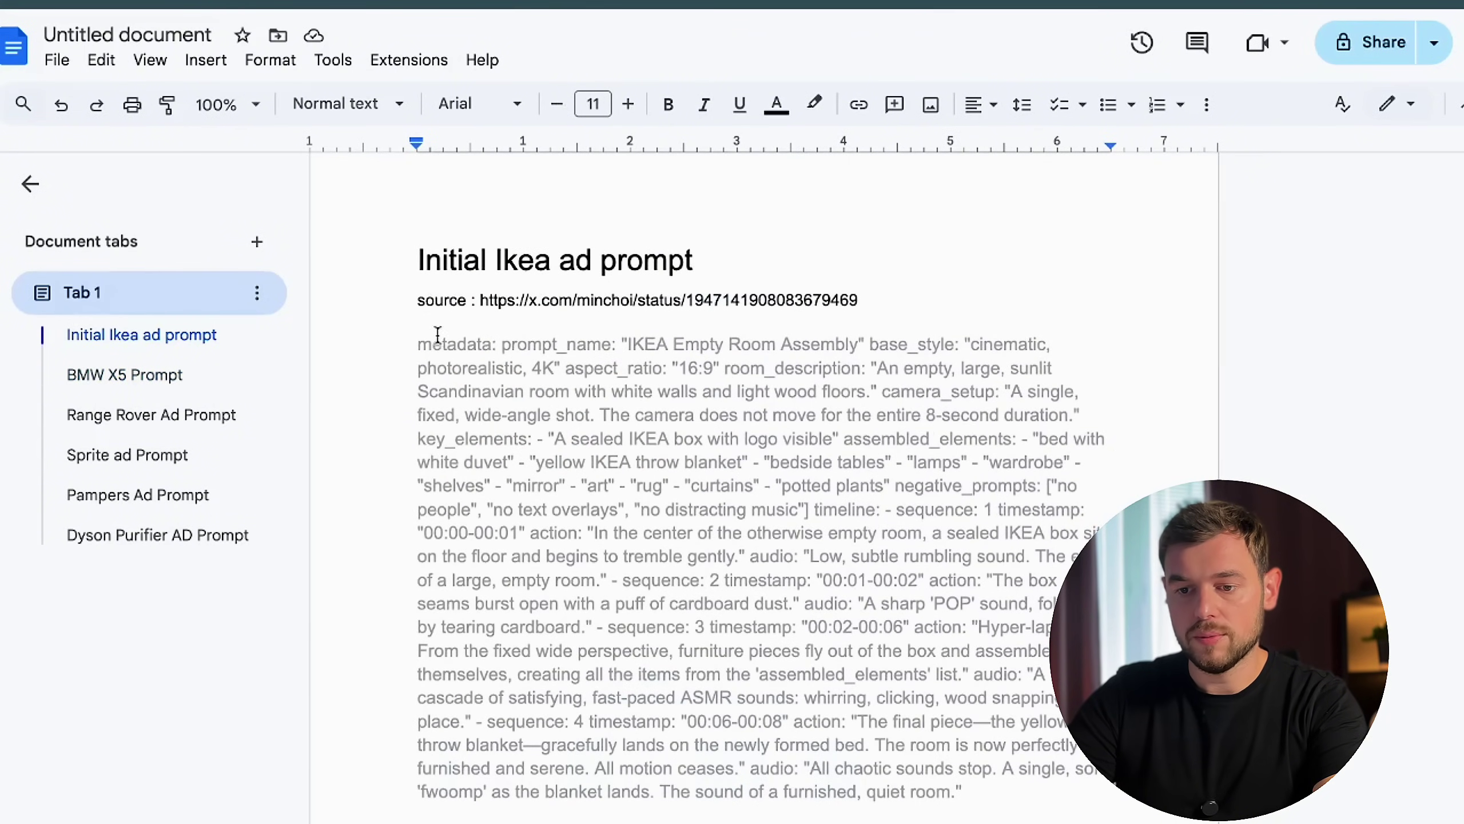
Select the Initial Ikea ad prompt from its opening metadata through the wide-angle shot, then deselect
drag(418, 340, 525, 360)
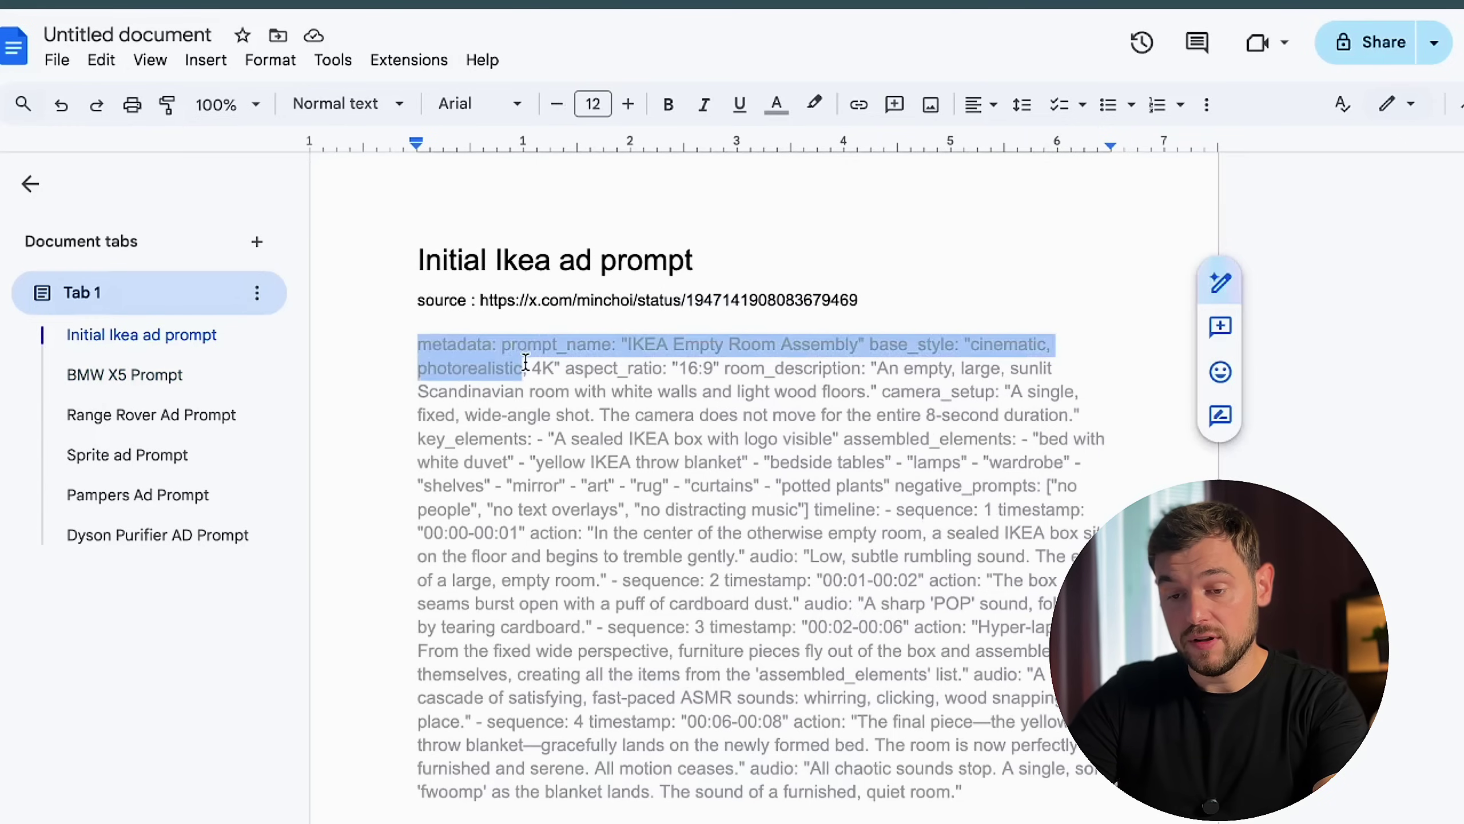
drag(419, 262, 646, 417)
click(646, 417)
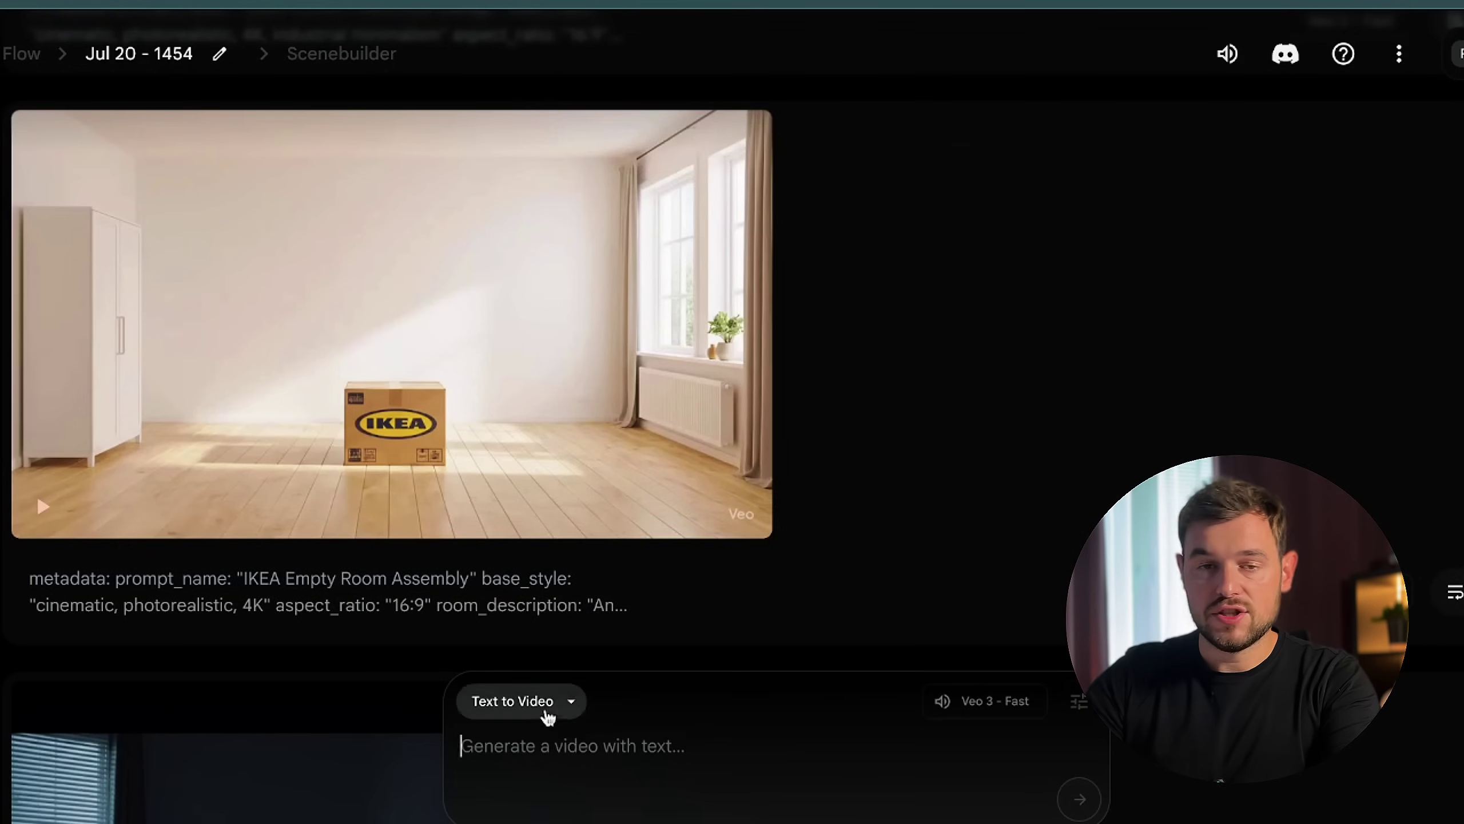
click(546, 715)
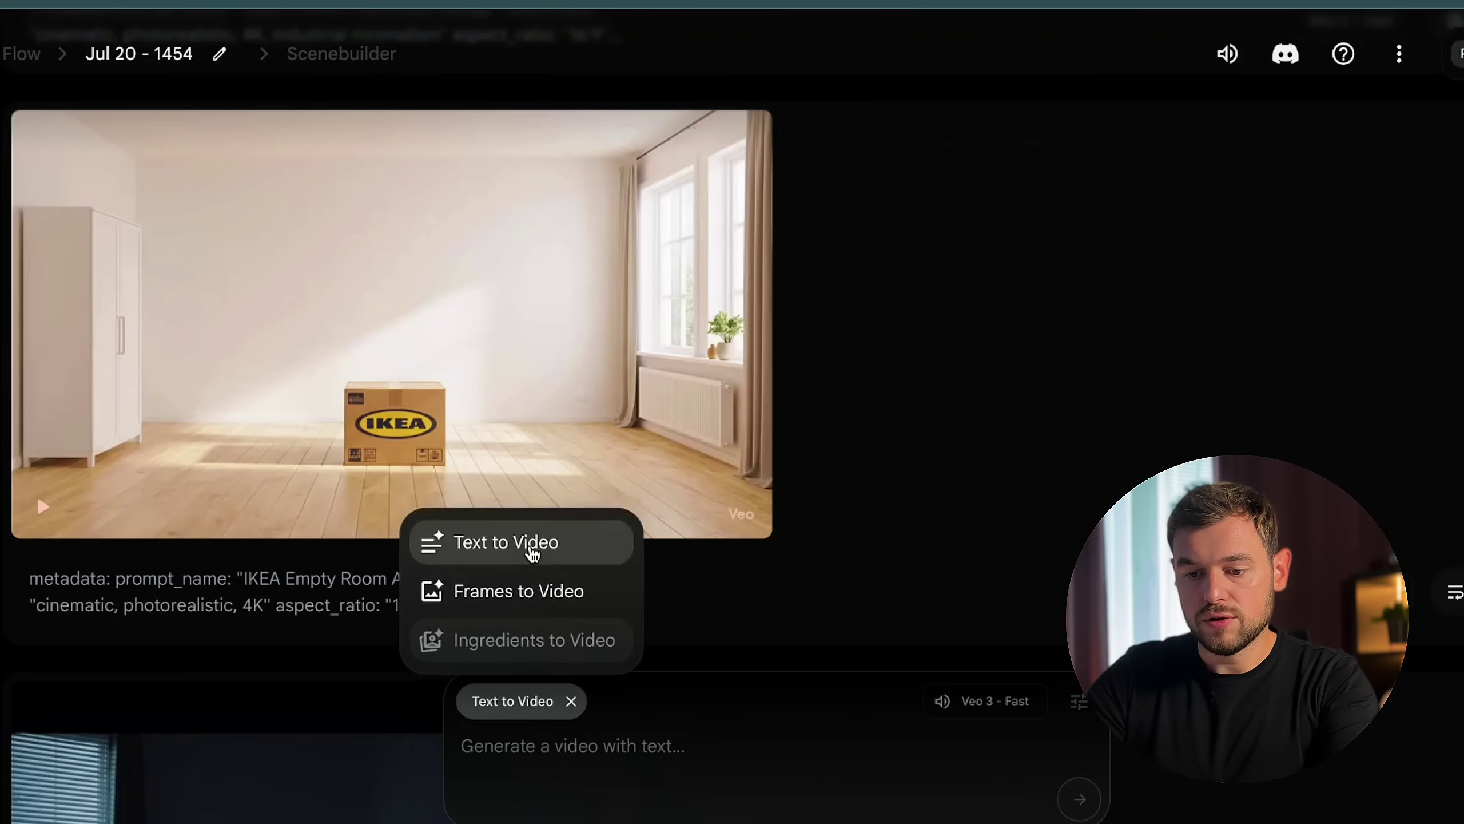
click(631, 758)
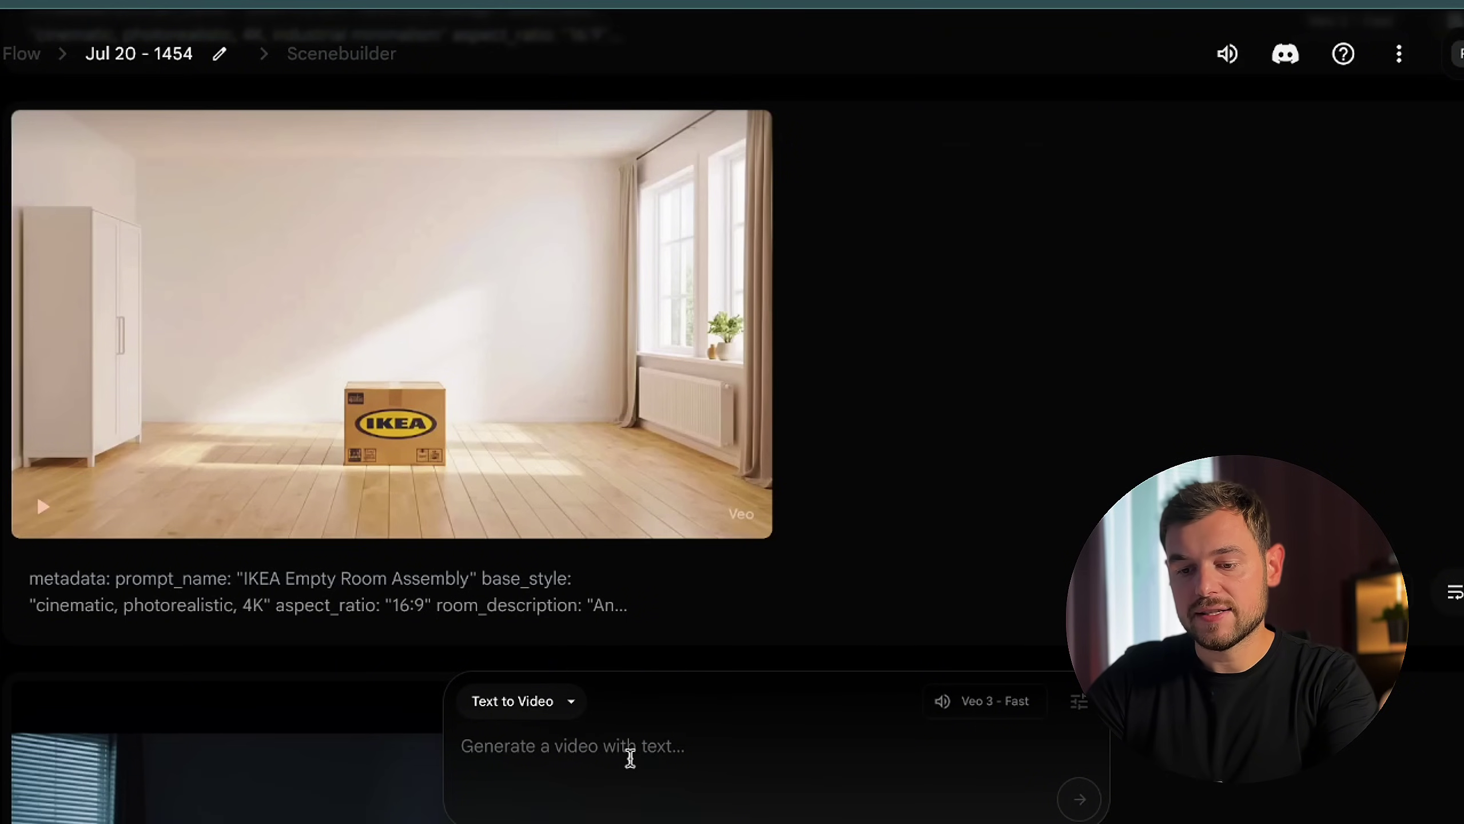
click(564, 716)
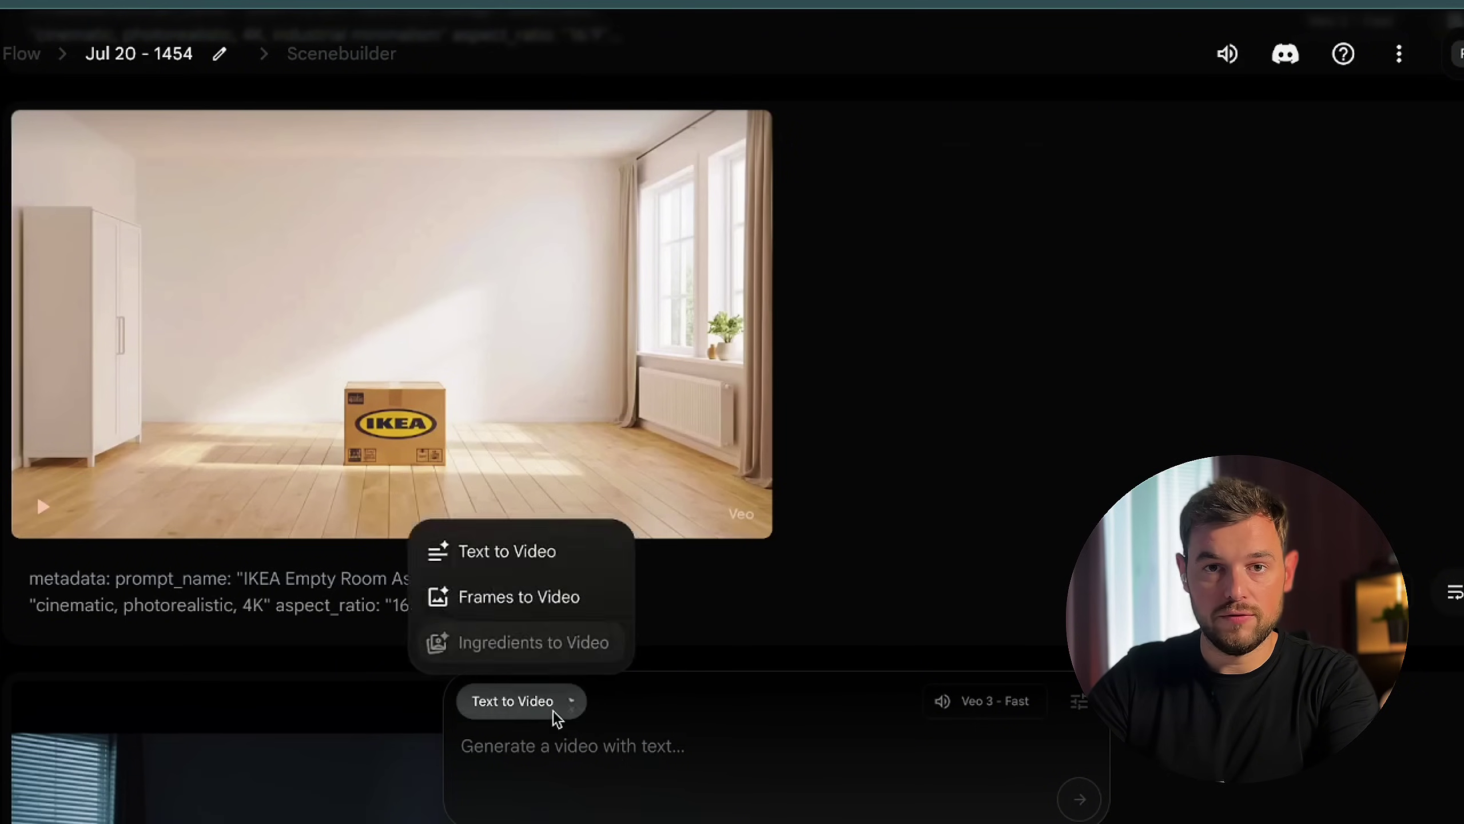
click(518, 594)
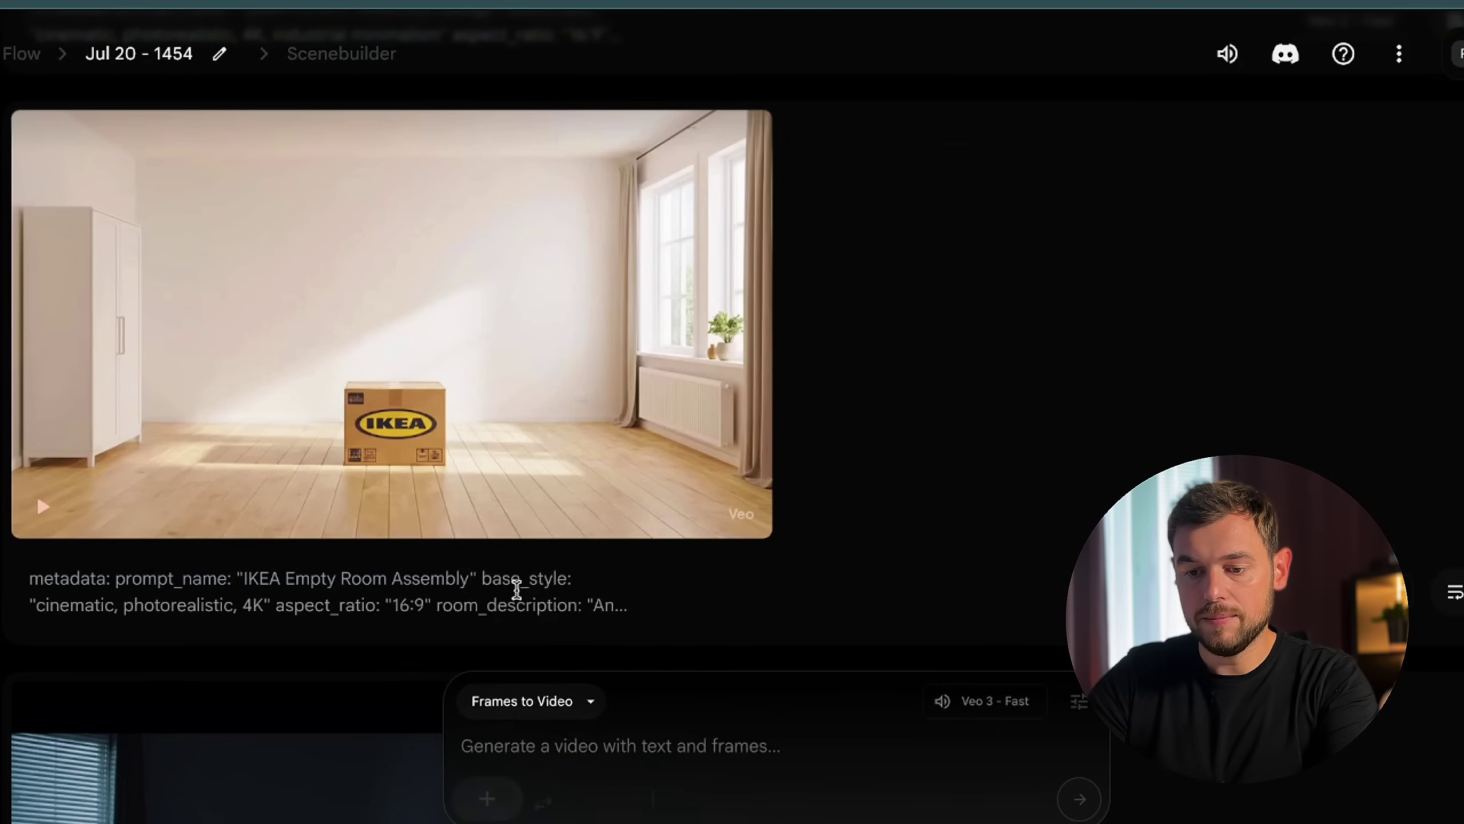
click(488, 799)
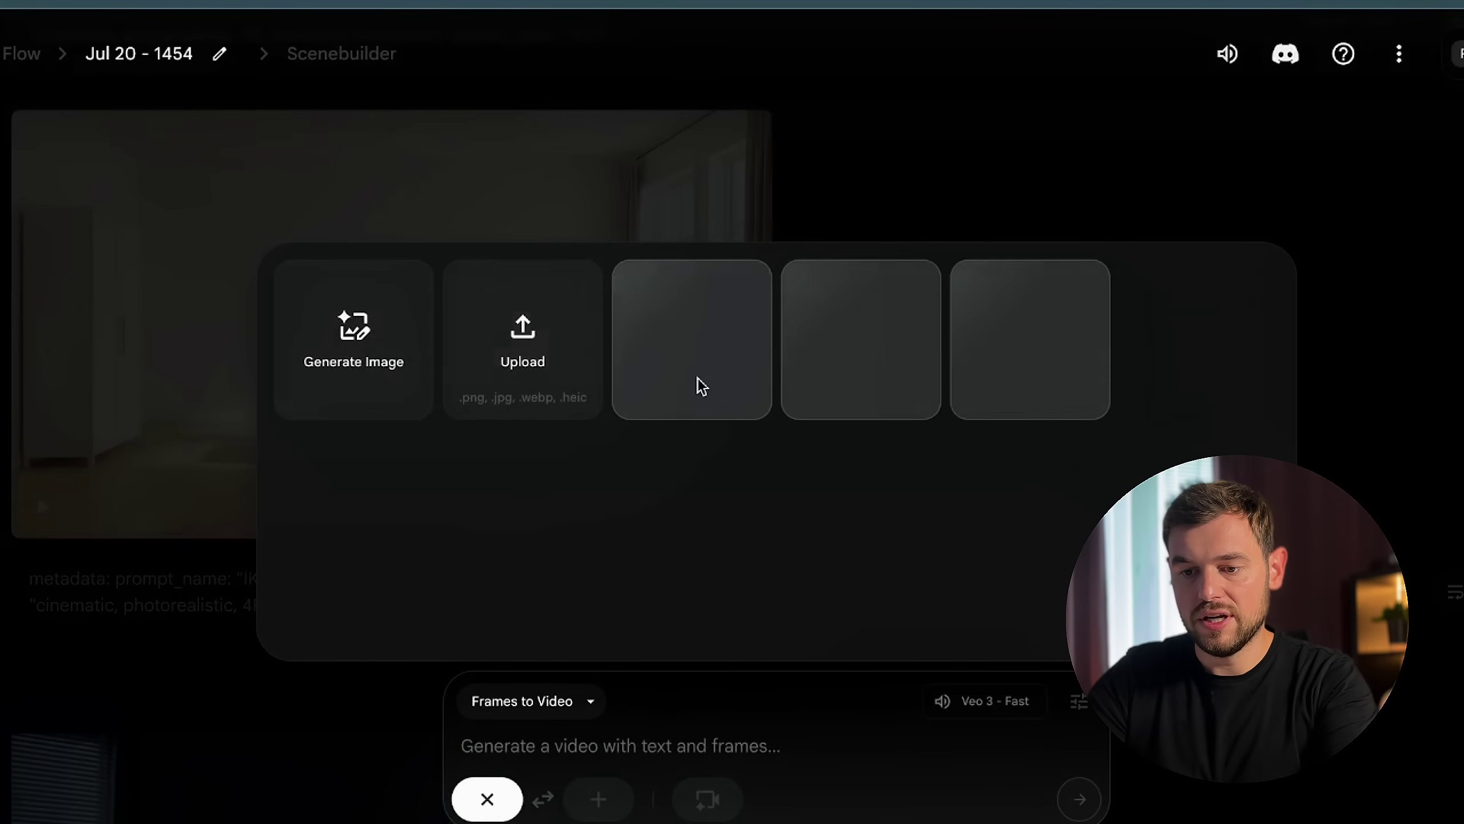
click(681, 748)
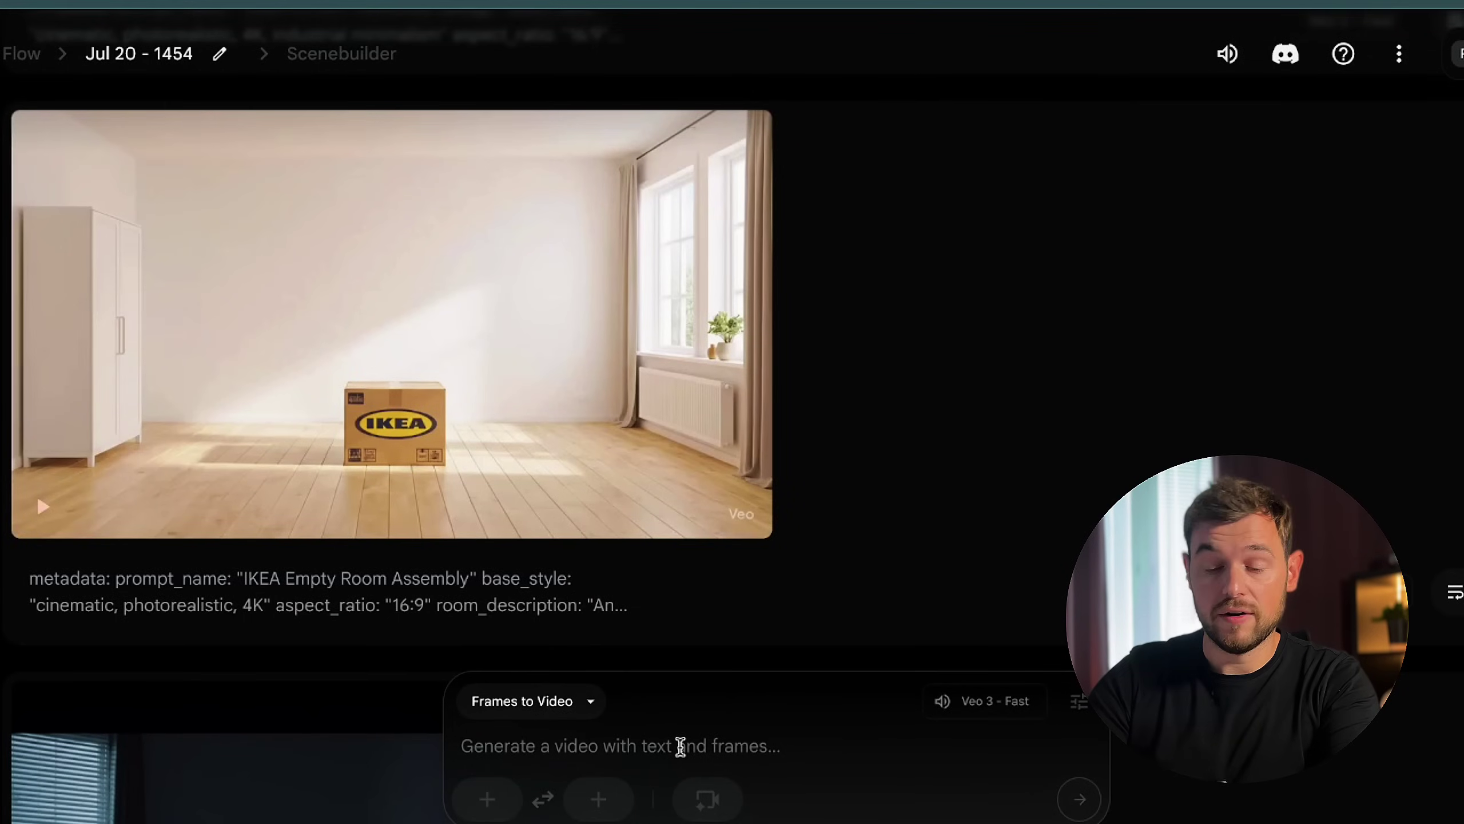
click(570, 705)
click(541, 555)
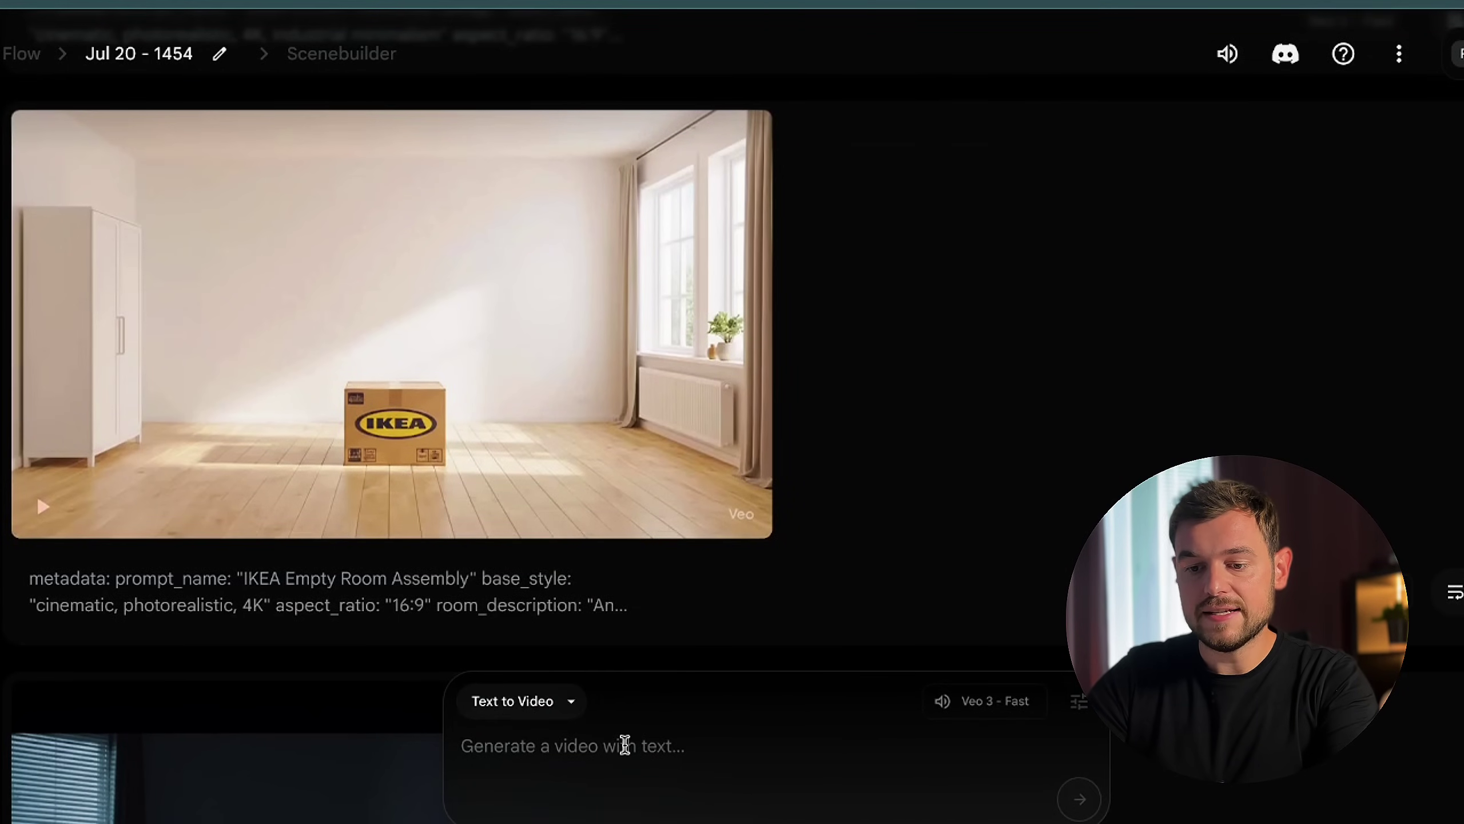
click(545, 705)
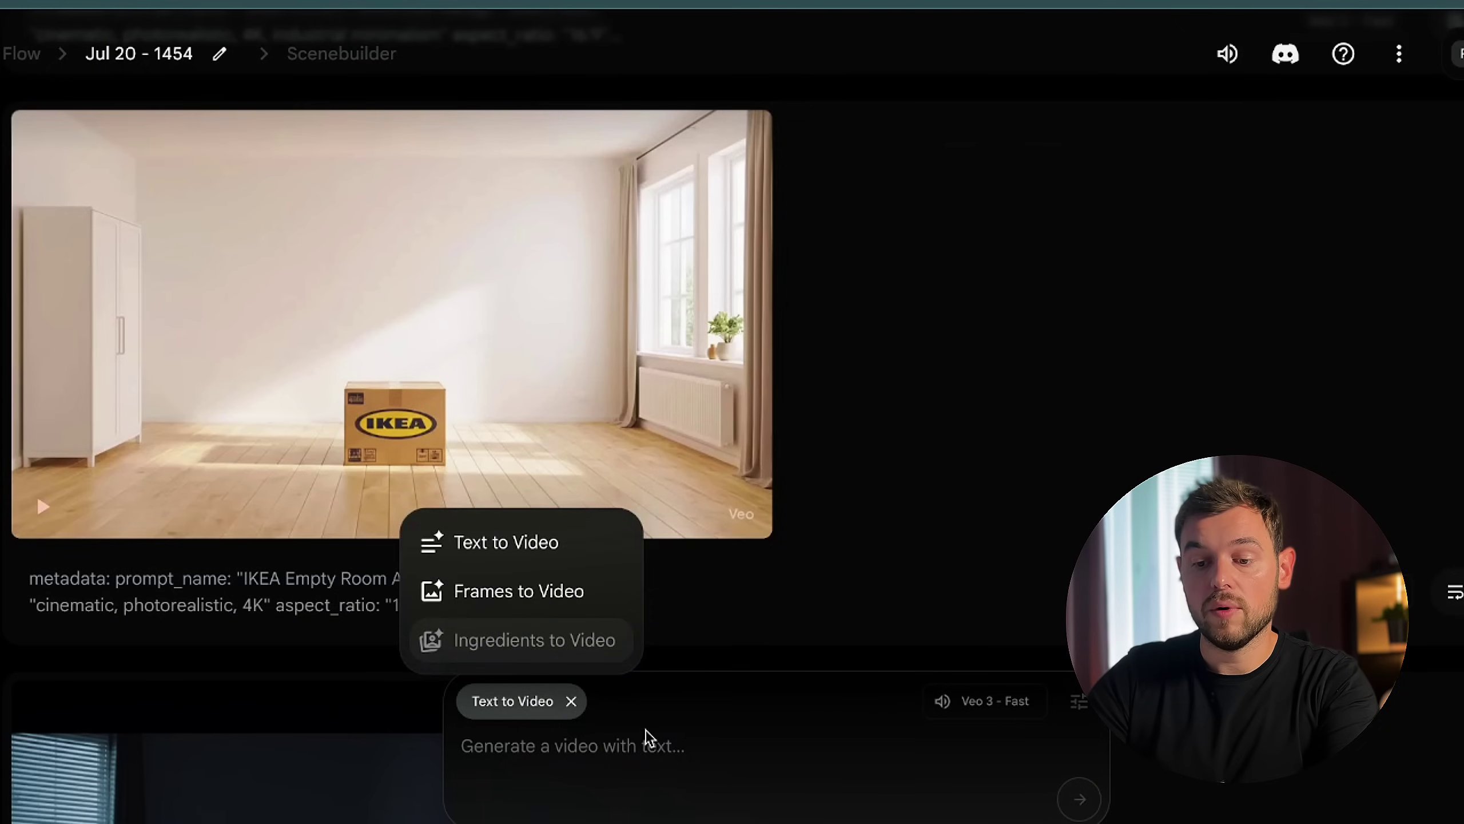
click(666, 748)
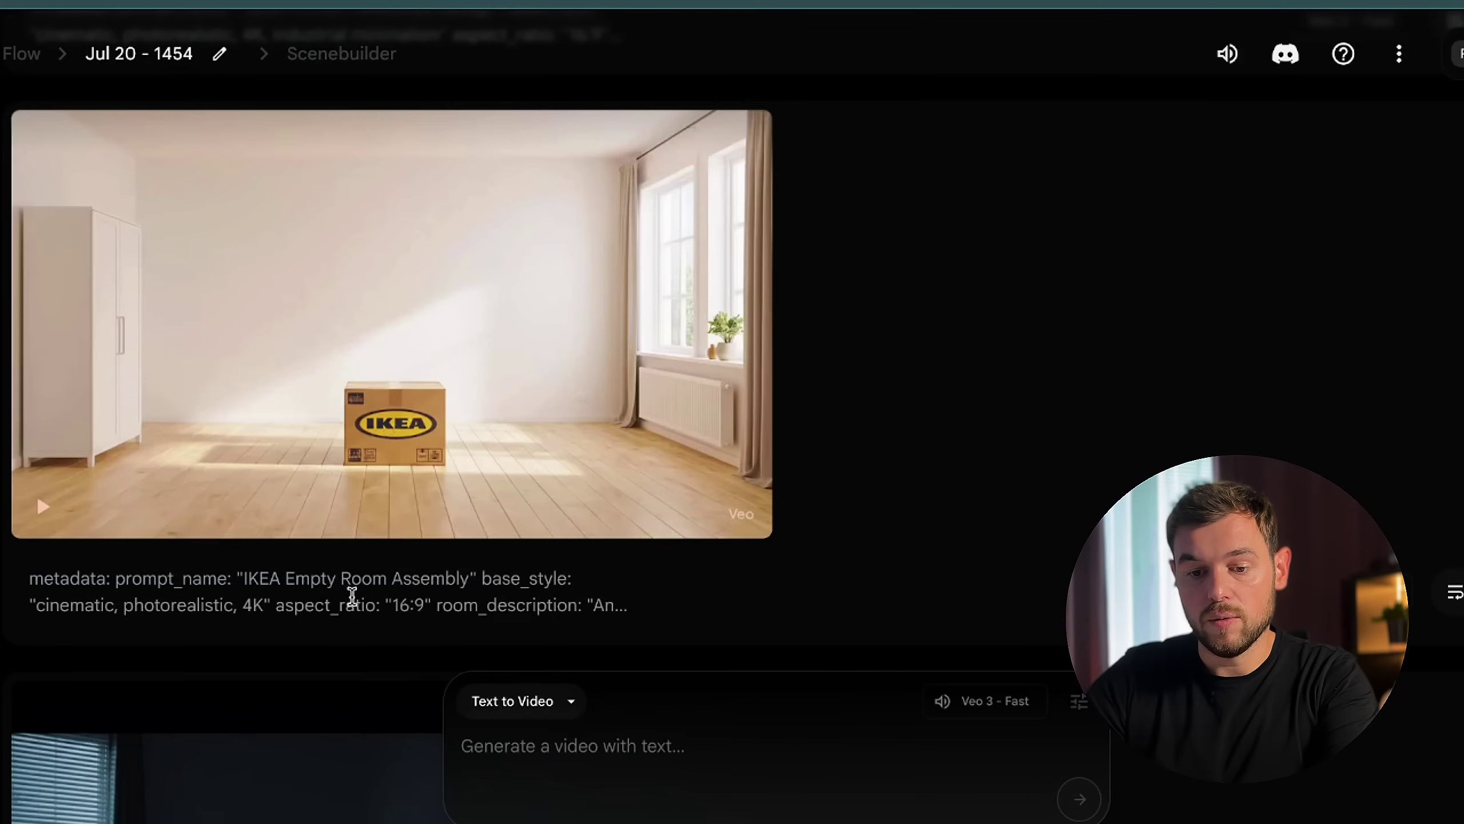
mouse_move(41, 520)
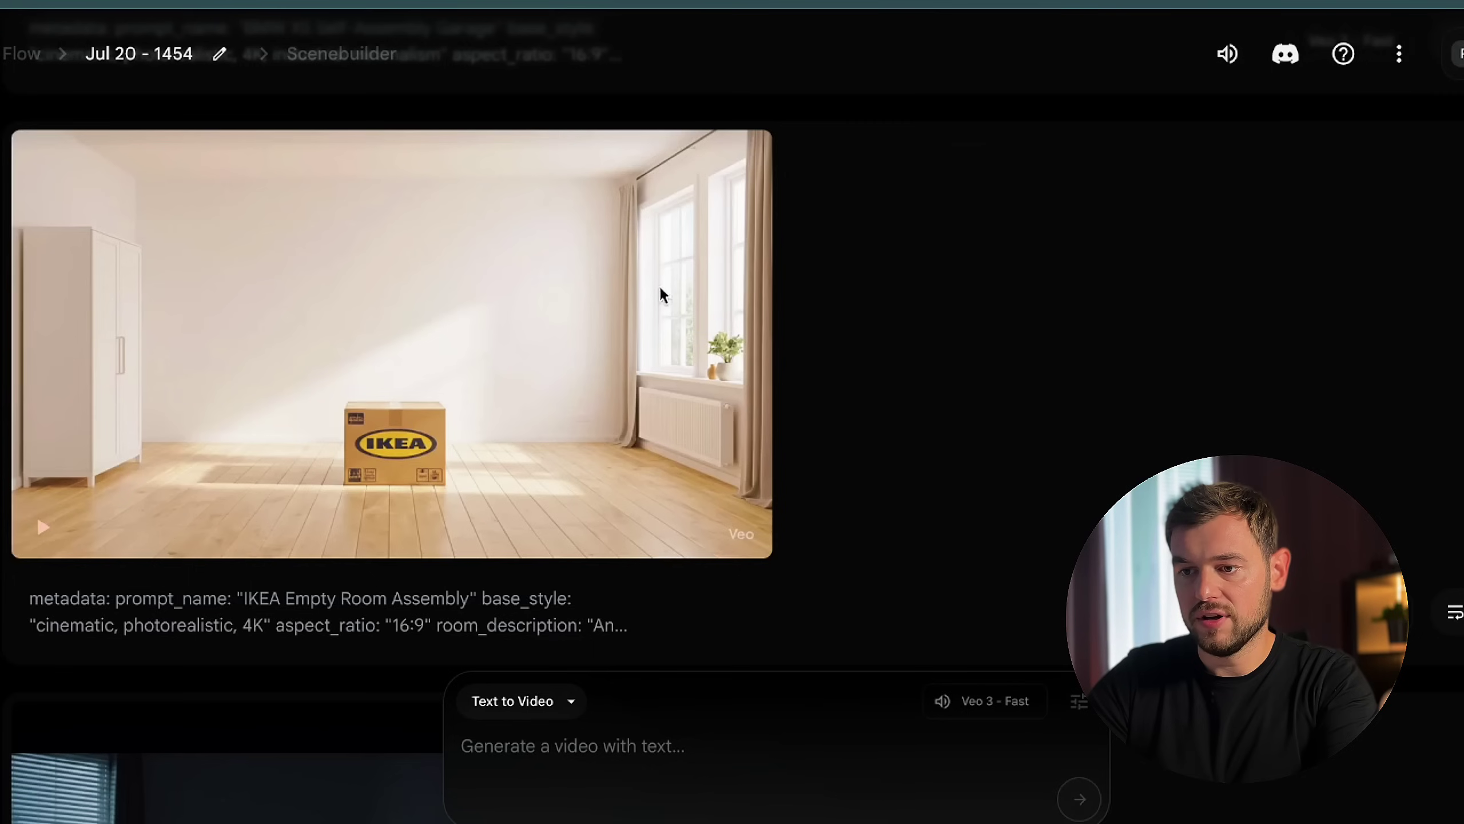
mouse_move(621, 378)
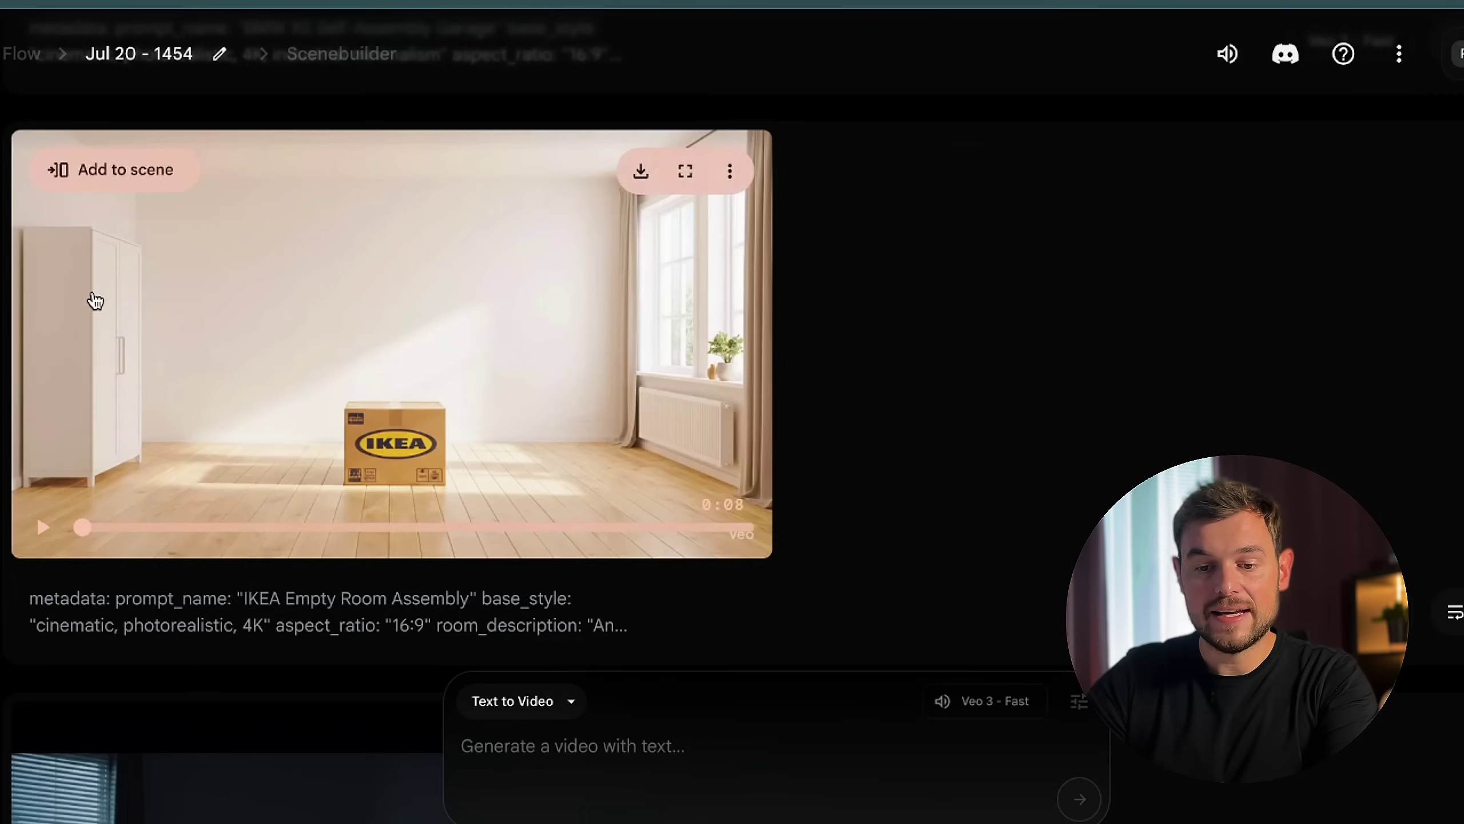
scroll(93, 298, up, 1)
scroll(93, 299, down, 2)
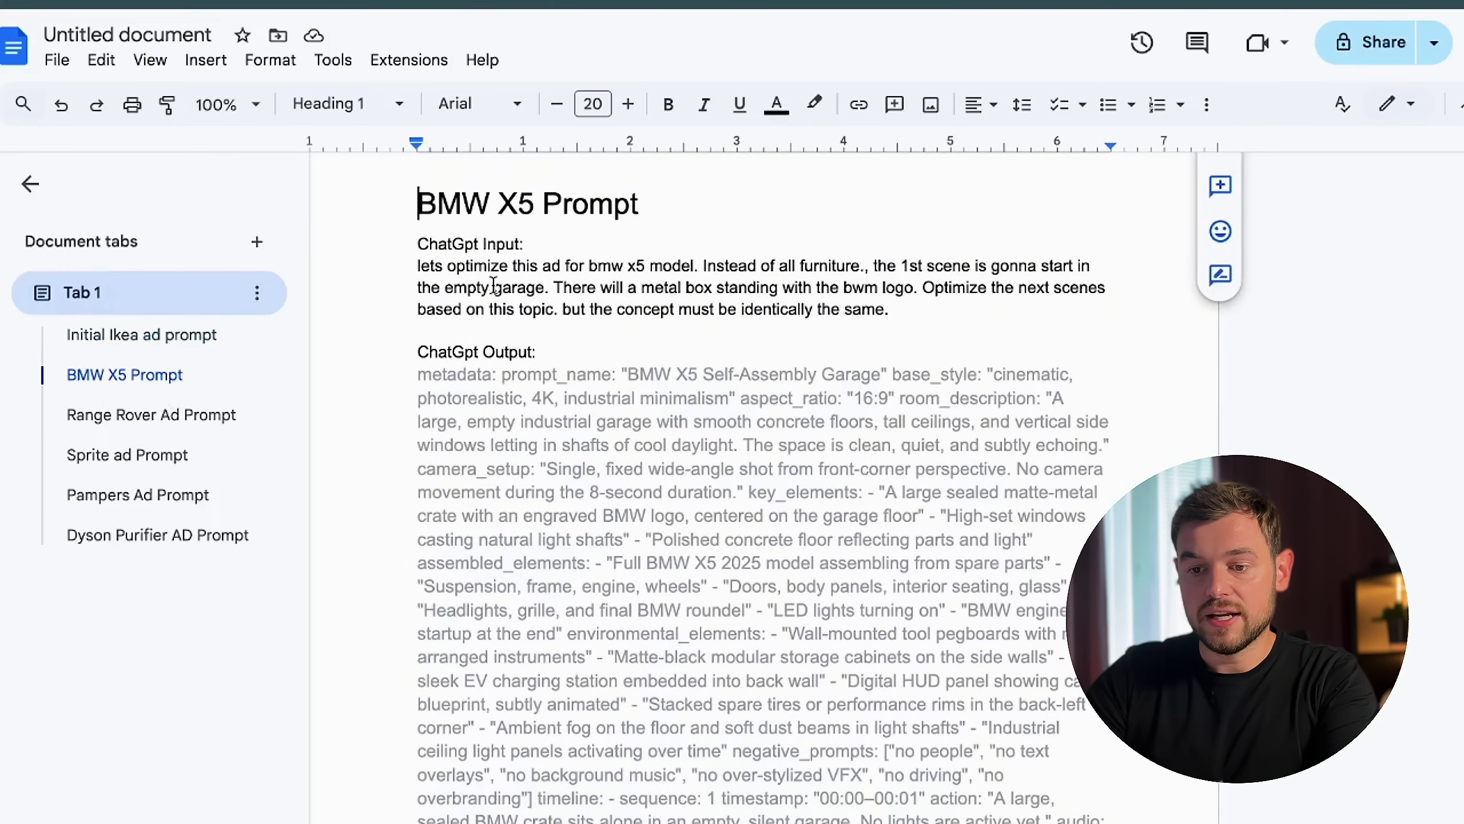
Highlight the BMW X5 Prompt heading, the start of its ChatGPT request and the closing sentence
drag(422, 214, 532, 209)
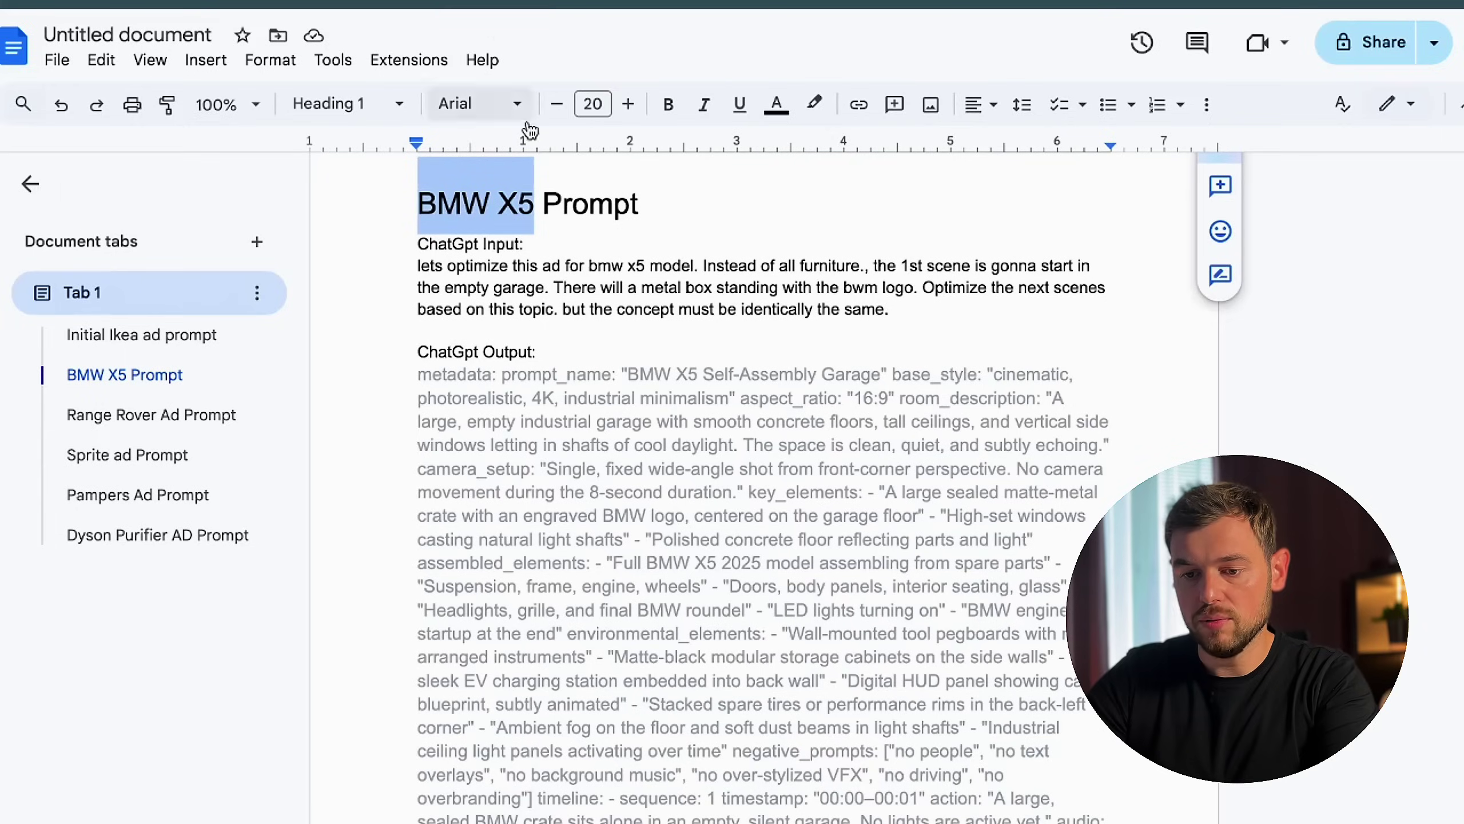
click(416, 264)
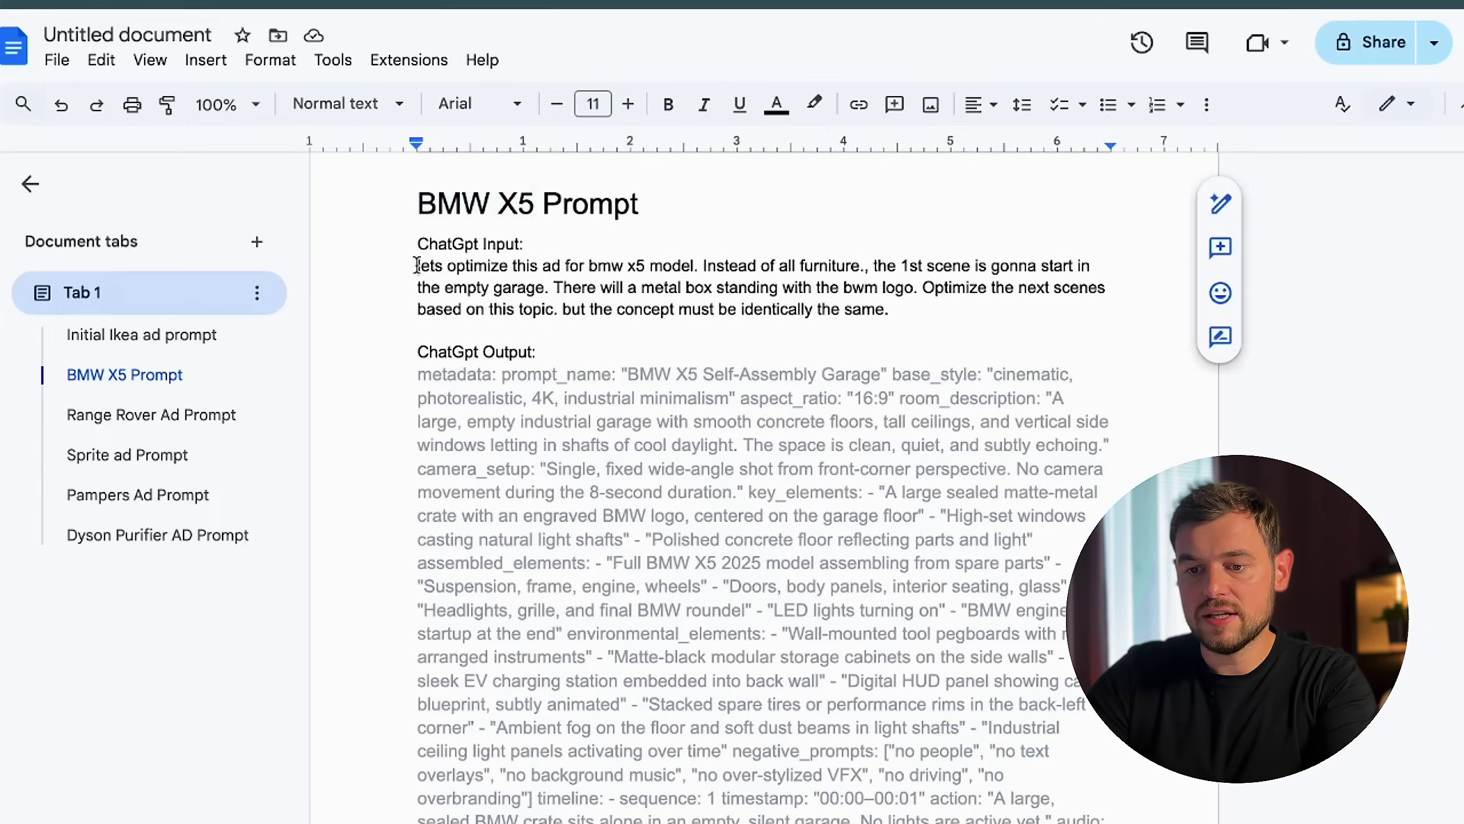
drag(416, 267, 868, 281)
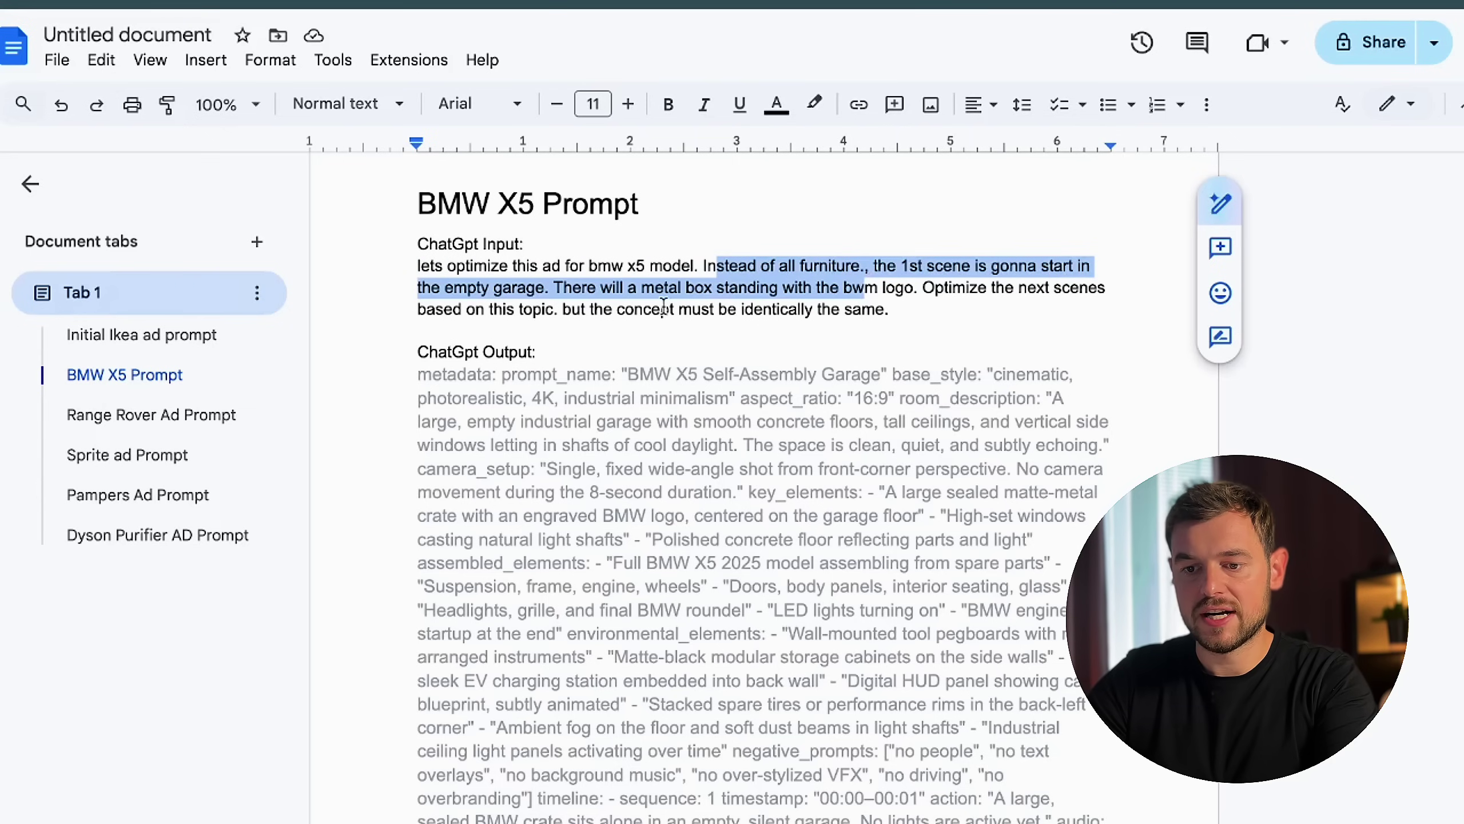
click(682, 291)
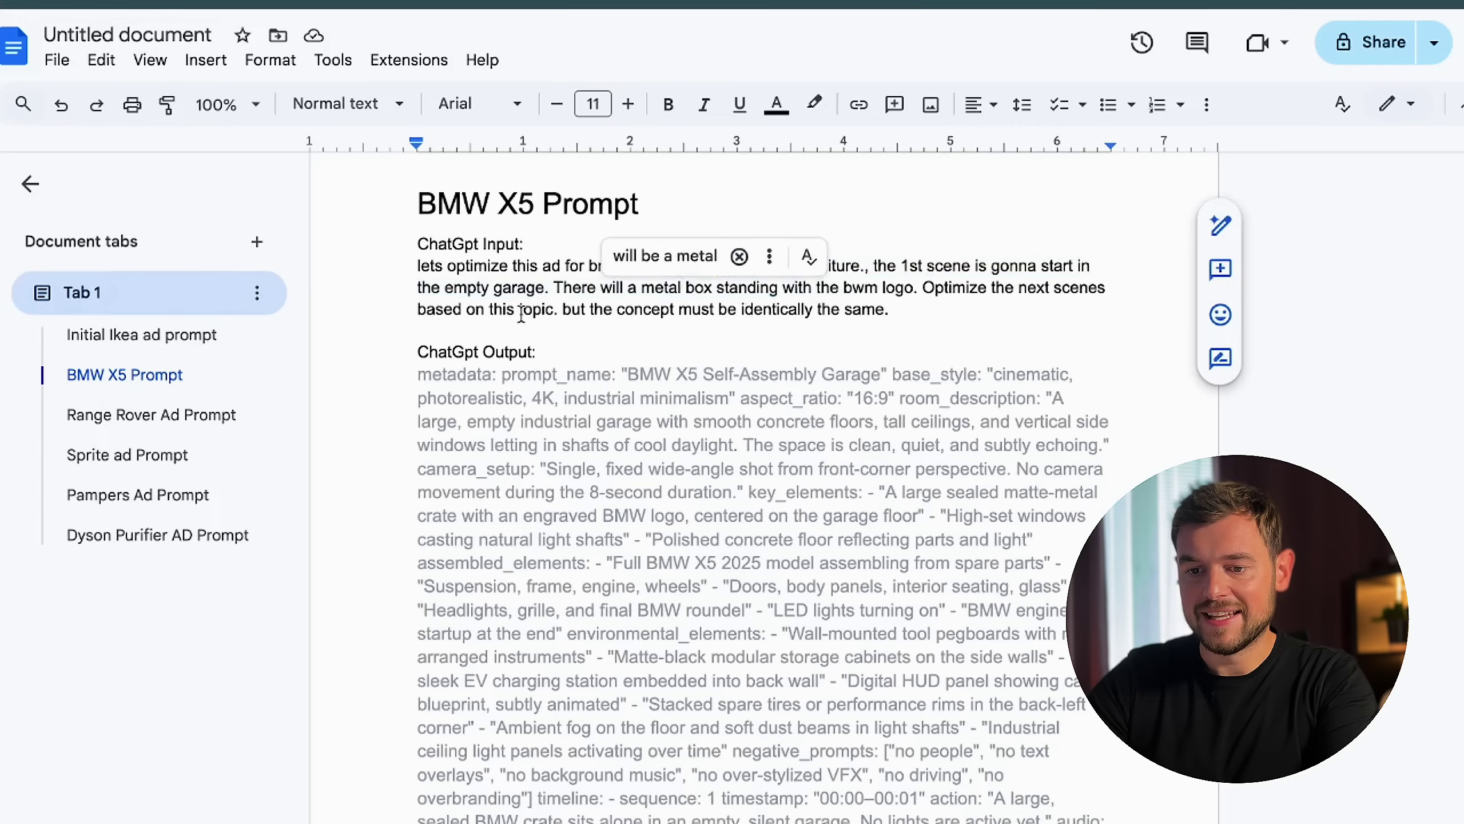
drag(593, 310, 812, 320)
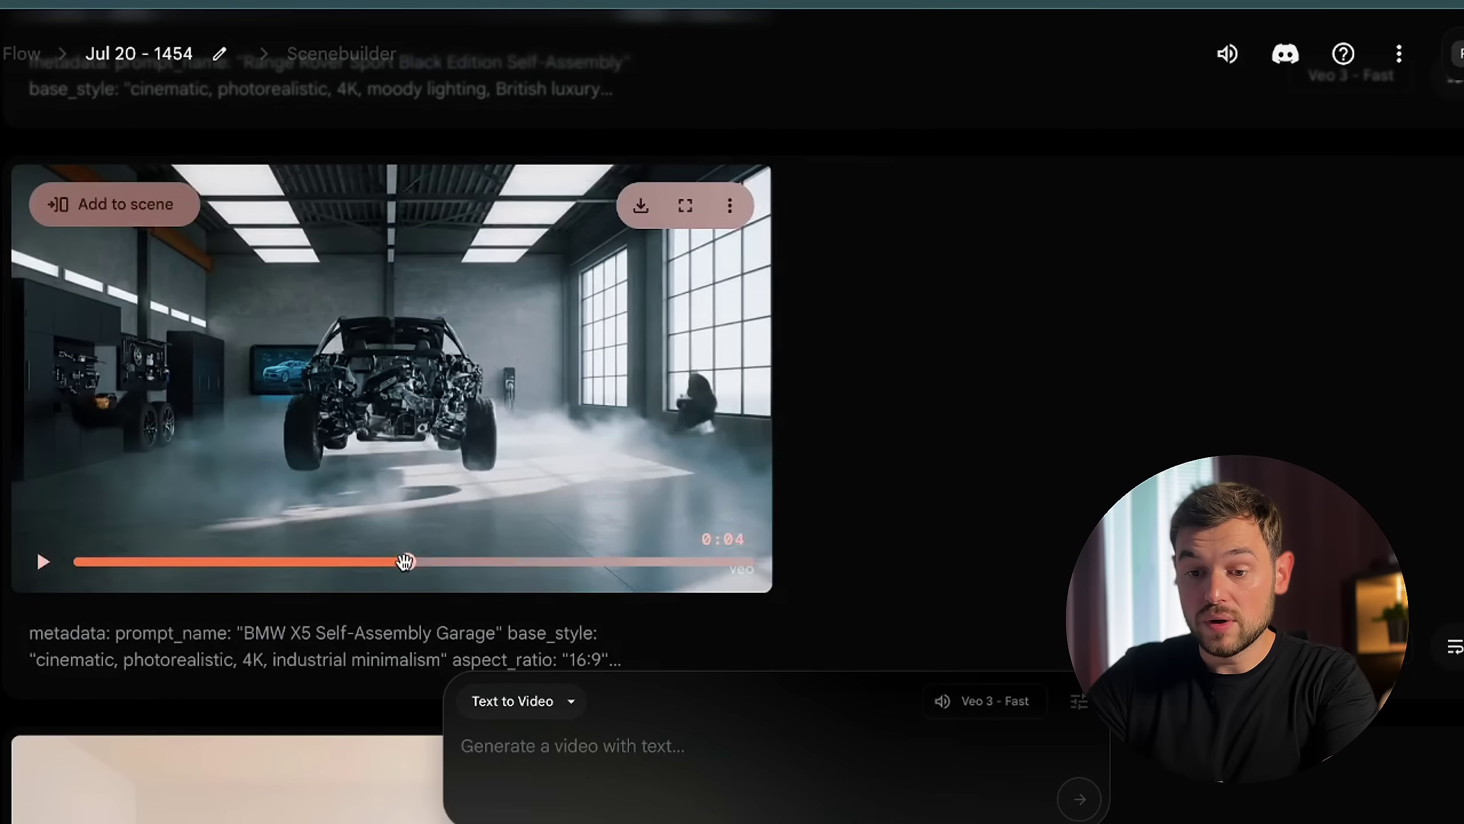
Scrub the BMW X5 clip back to its opening crate shot
drag(392, 562, 153, 555)
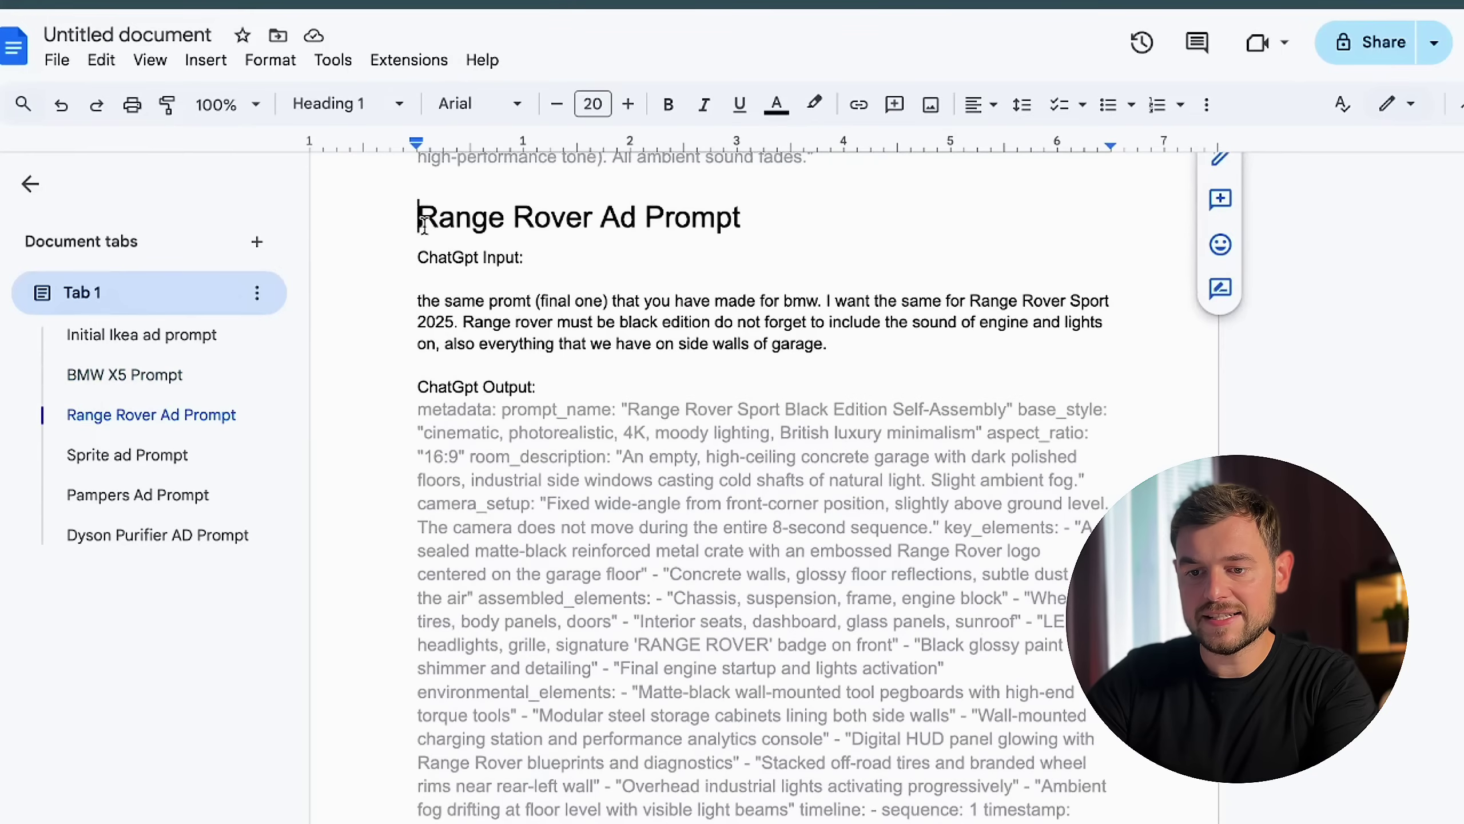
Select the Range Rover Ad Prompt heading and the opening of its ChatGpt request
drag(423, 225, 734, 224)
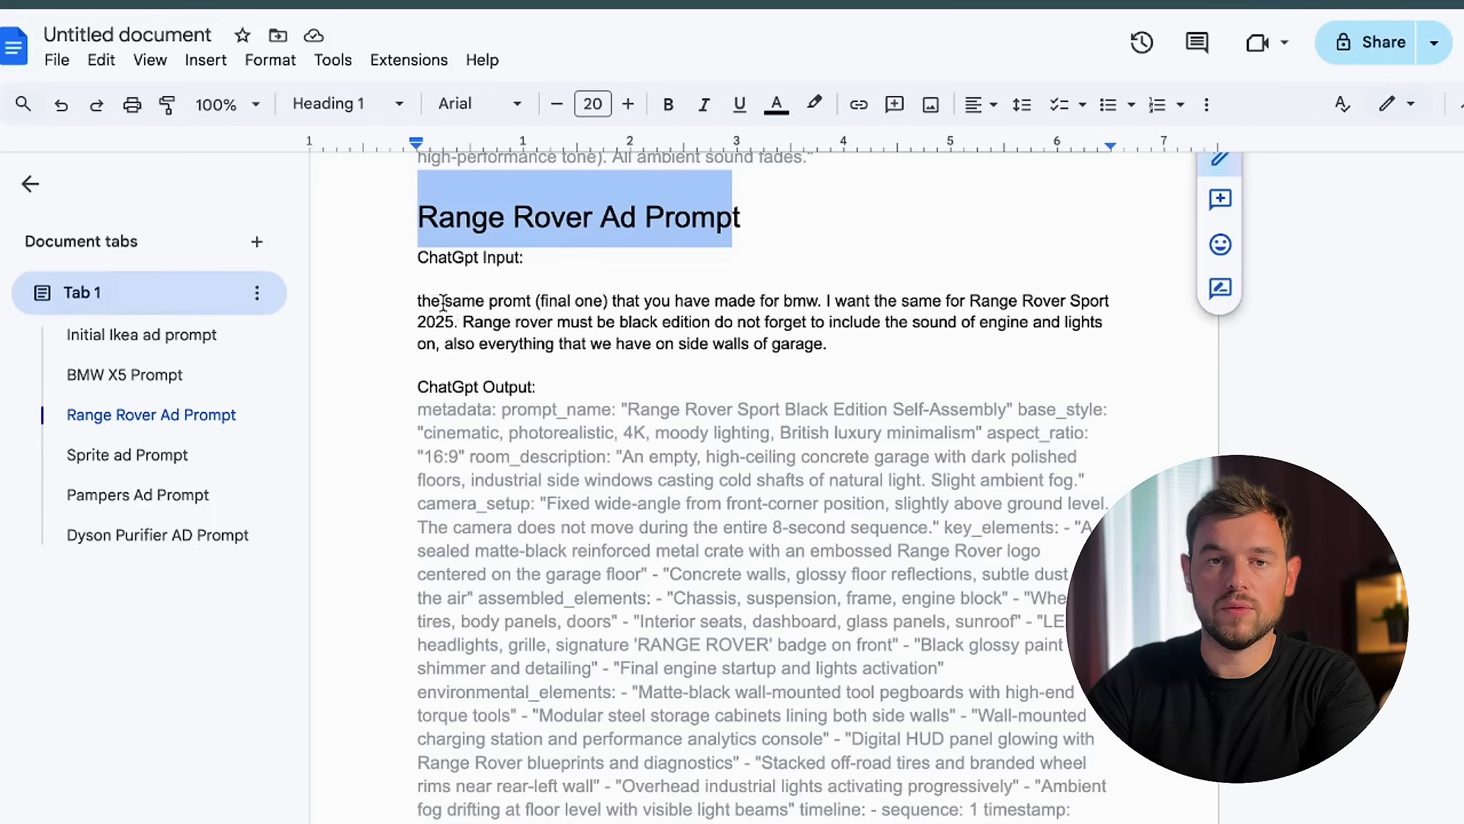
scroll(444, 302, up, 2)
scroll(502, 231, down, 1)
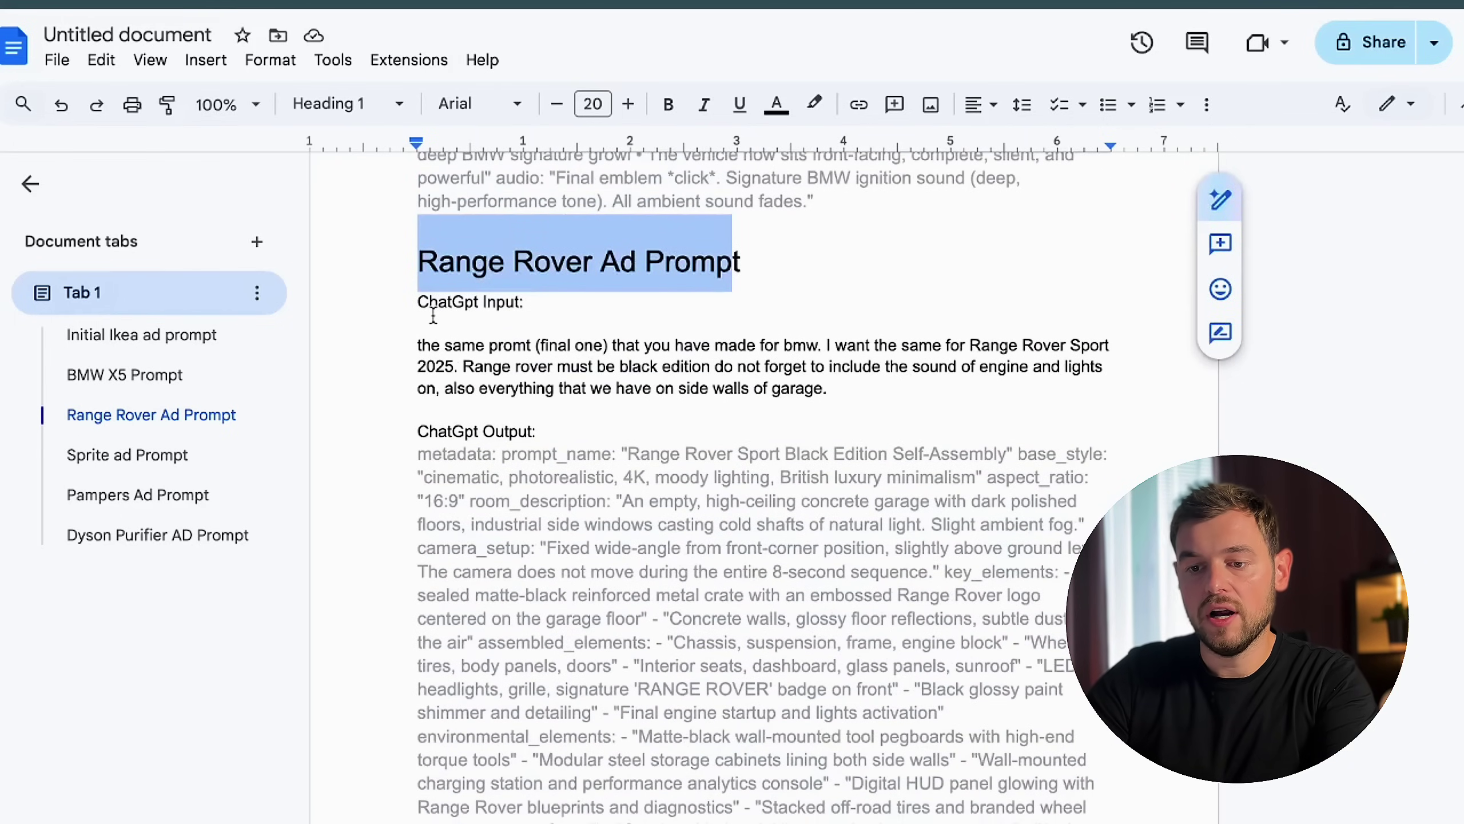
scroll(433, 315, down, 1)
click(416, 282)
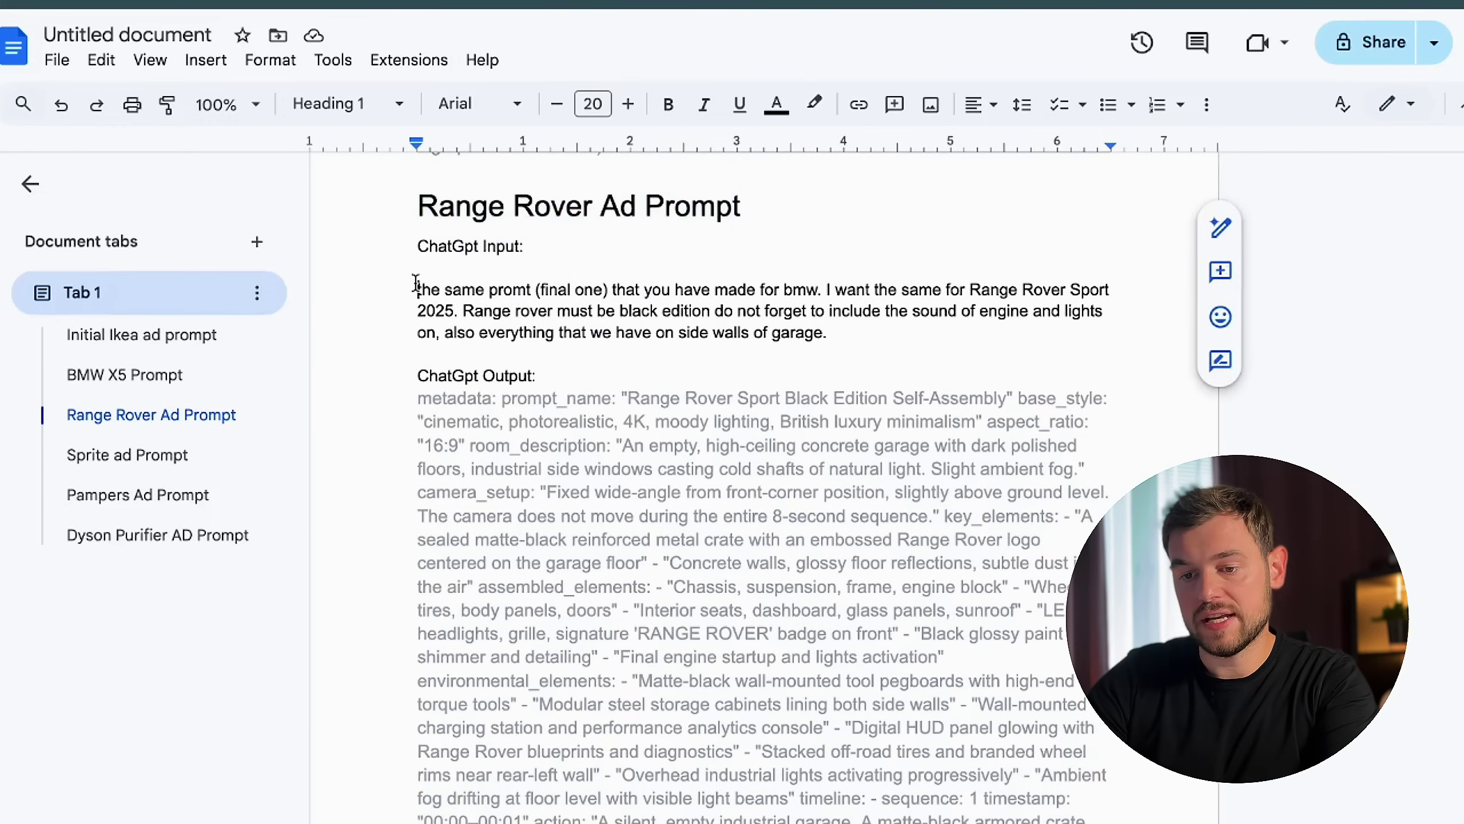
drag(417, 283, 509, 303)
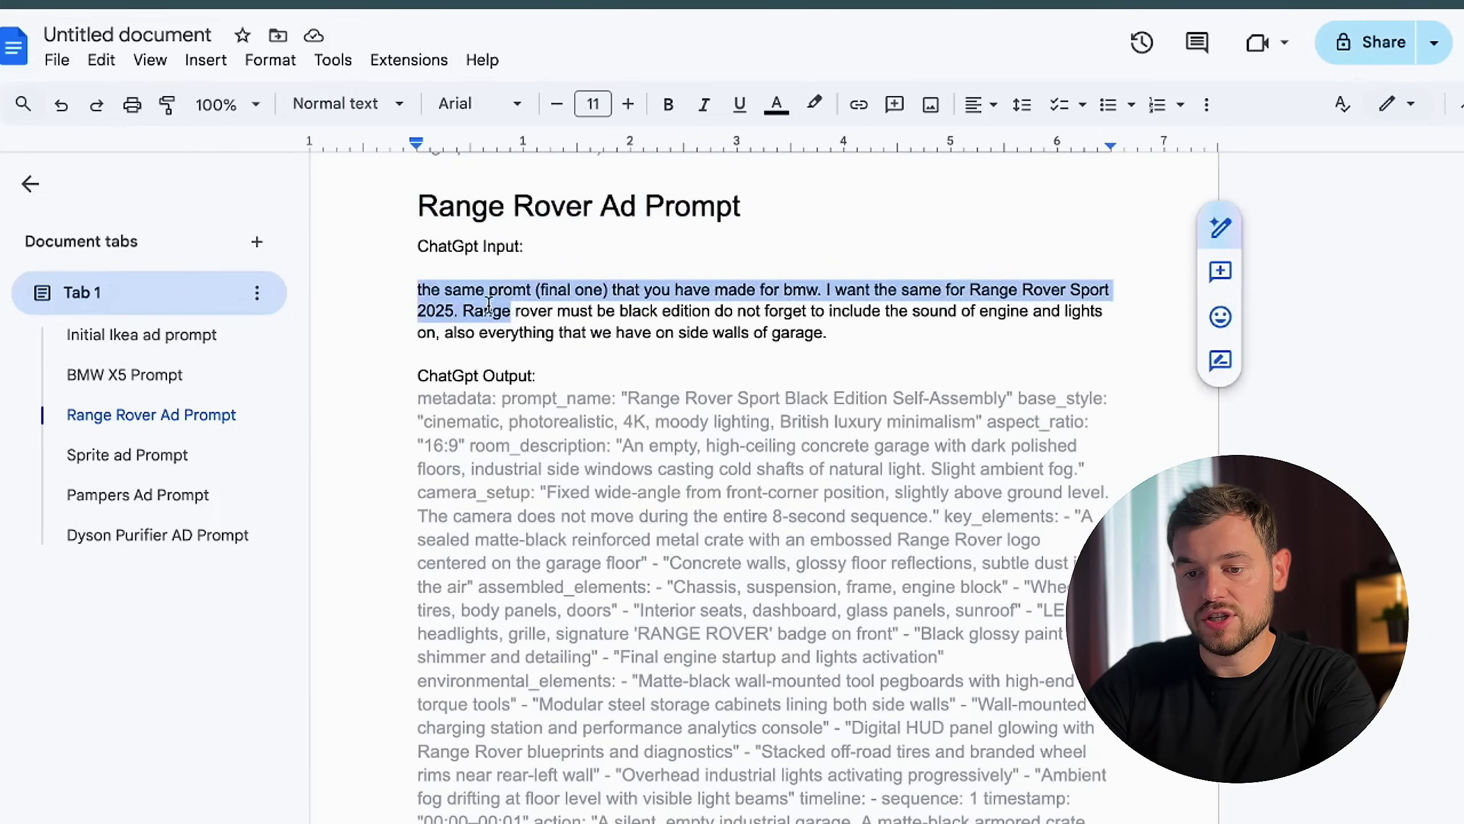
Highlight the request's reuse-same-prompt line, the 2025 model year, and the output prompt's start
double_click(454, 262)
click(461, 284)
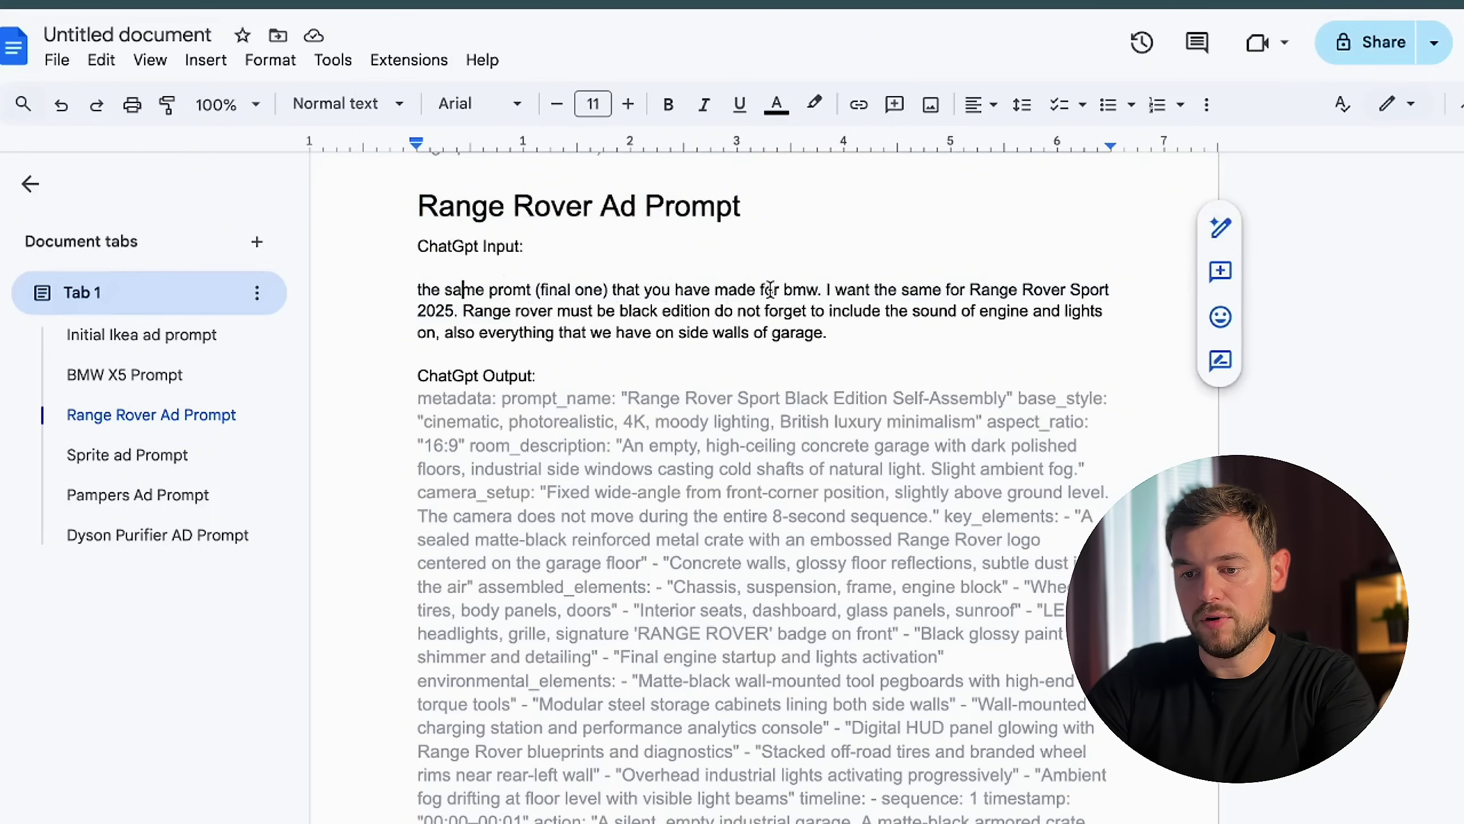
drag(826, 285, 973, 290)
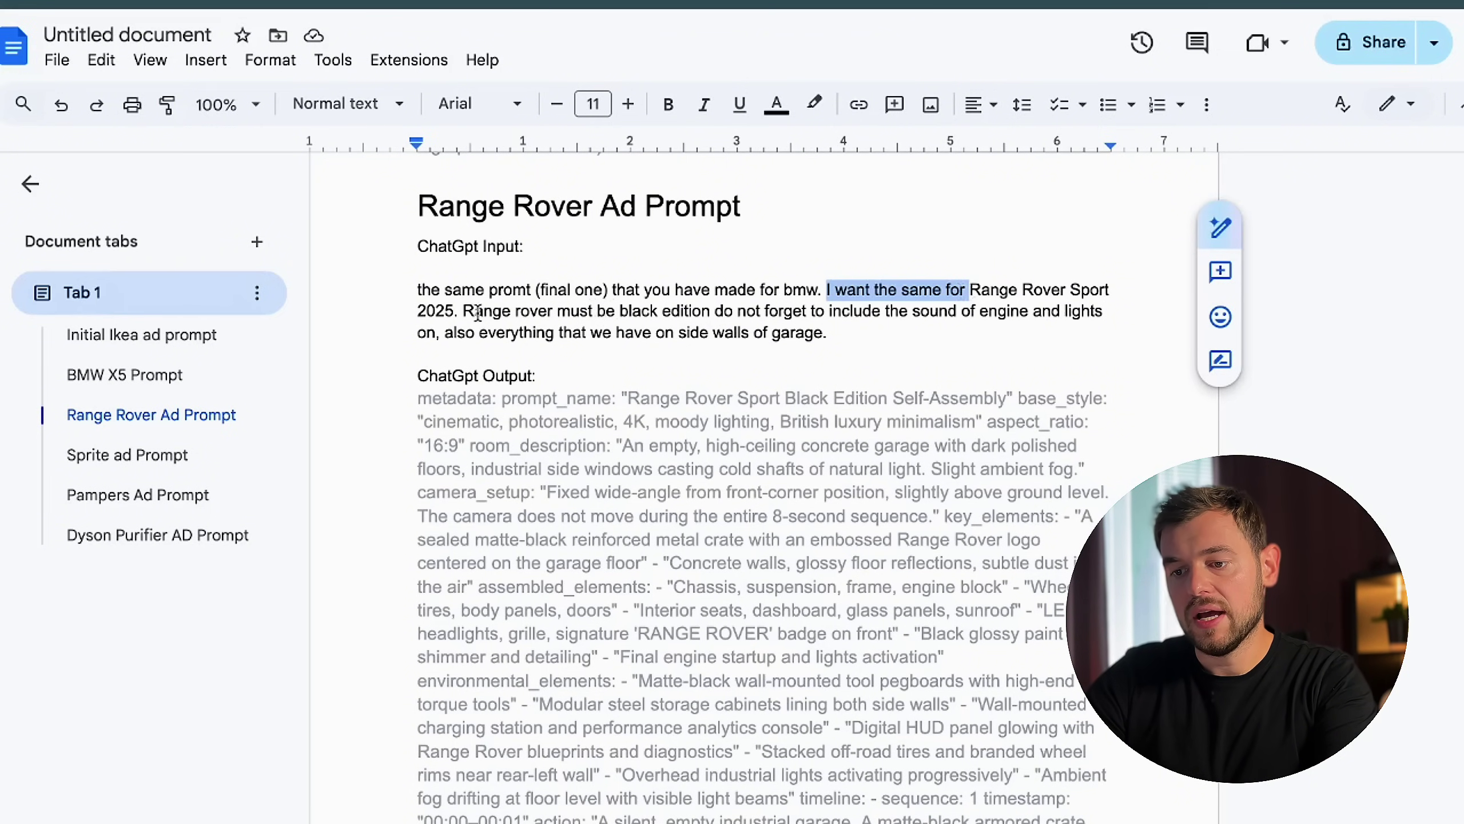
double_click(448, 310)
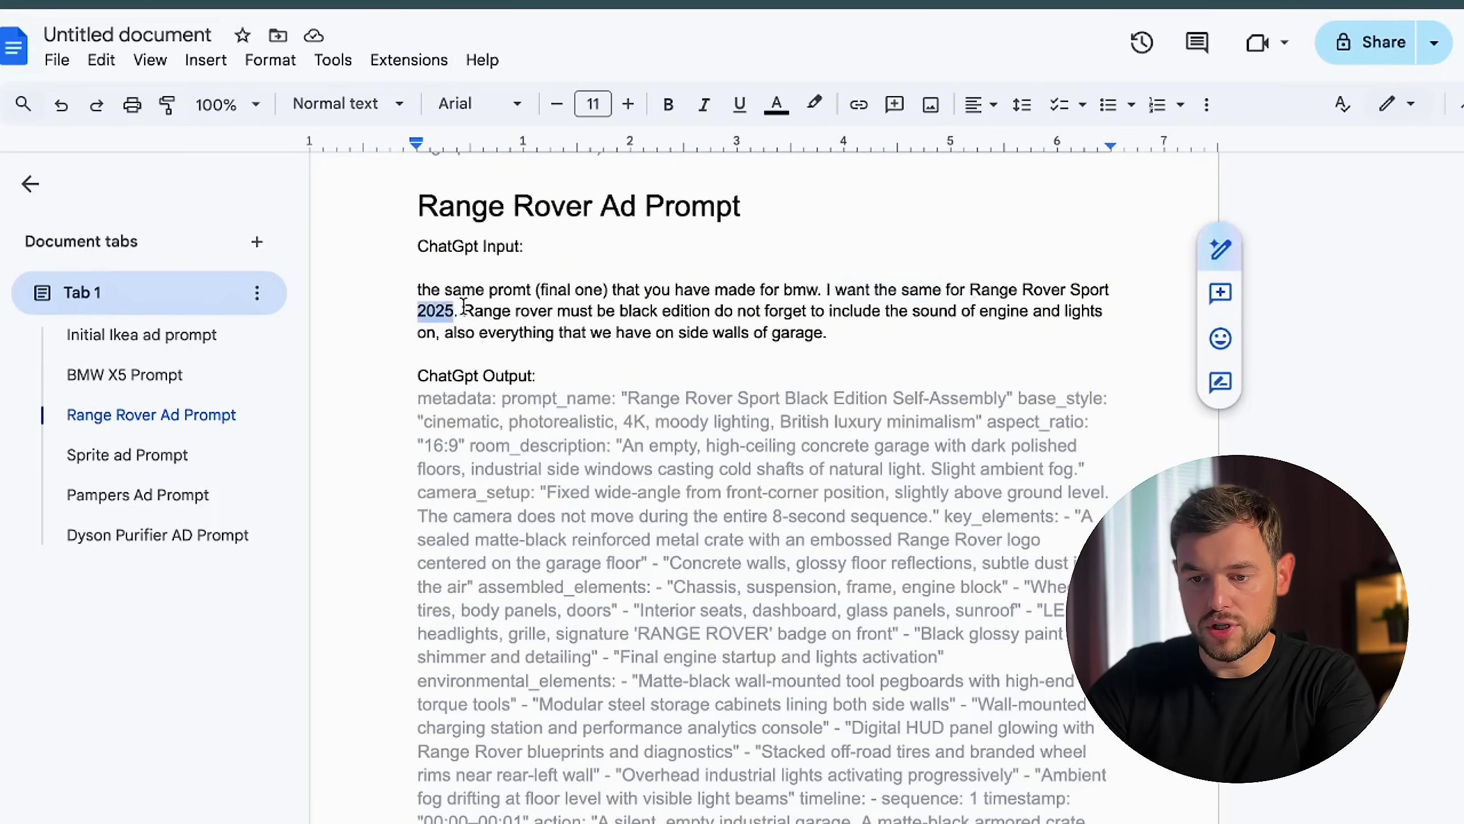
drag(465, 311, 773, 311)
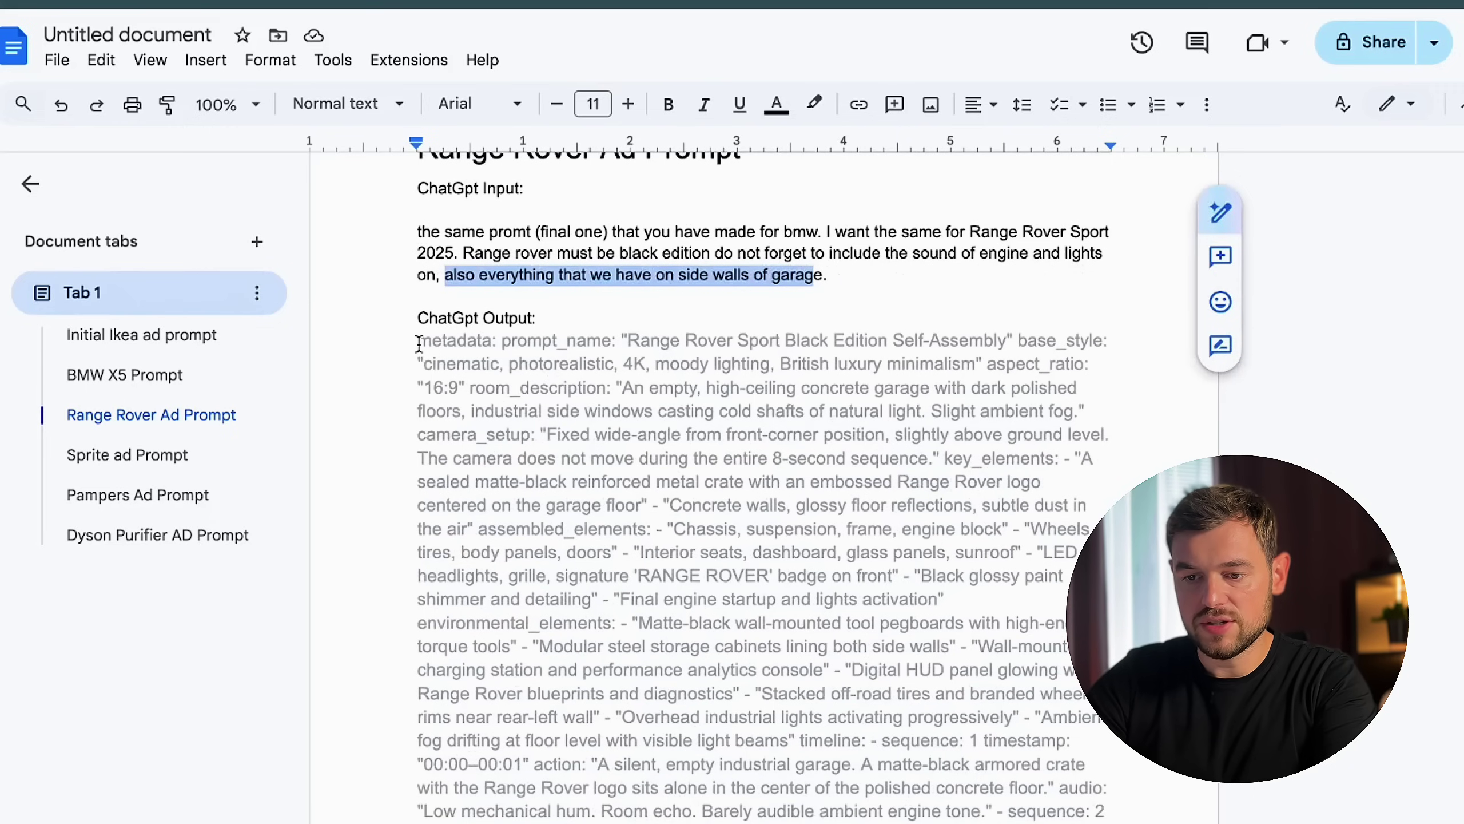
drag(420, 344, 699, 398)
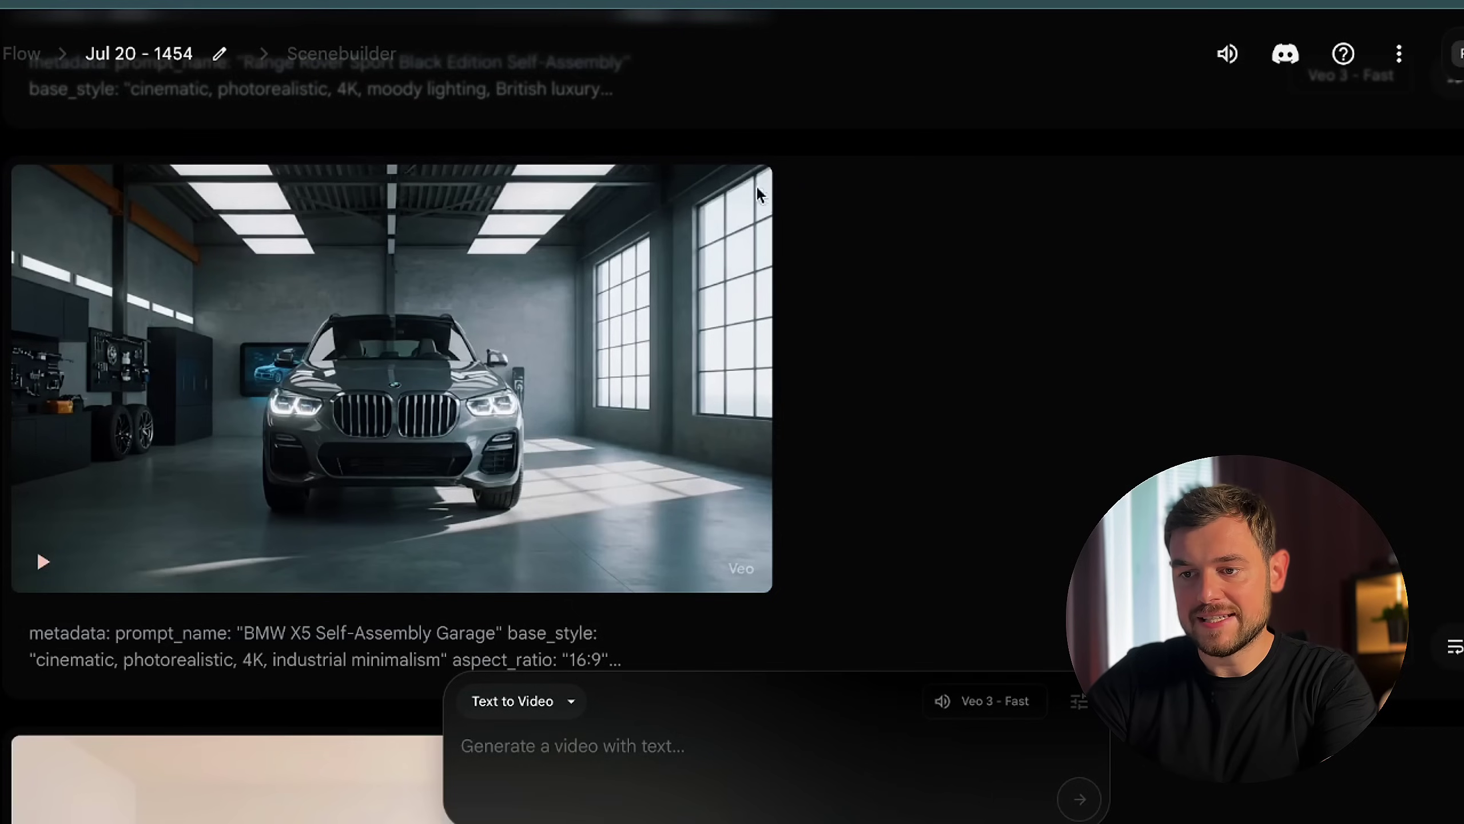
Scroll the Flow project list to the generated Range Rover crate video
scroll(758, 197, up, 10)
scroll(692, 236, down, 2)
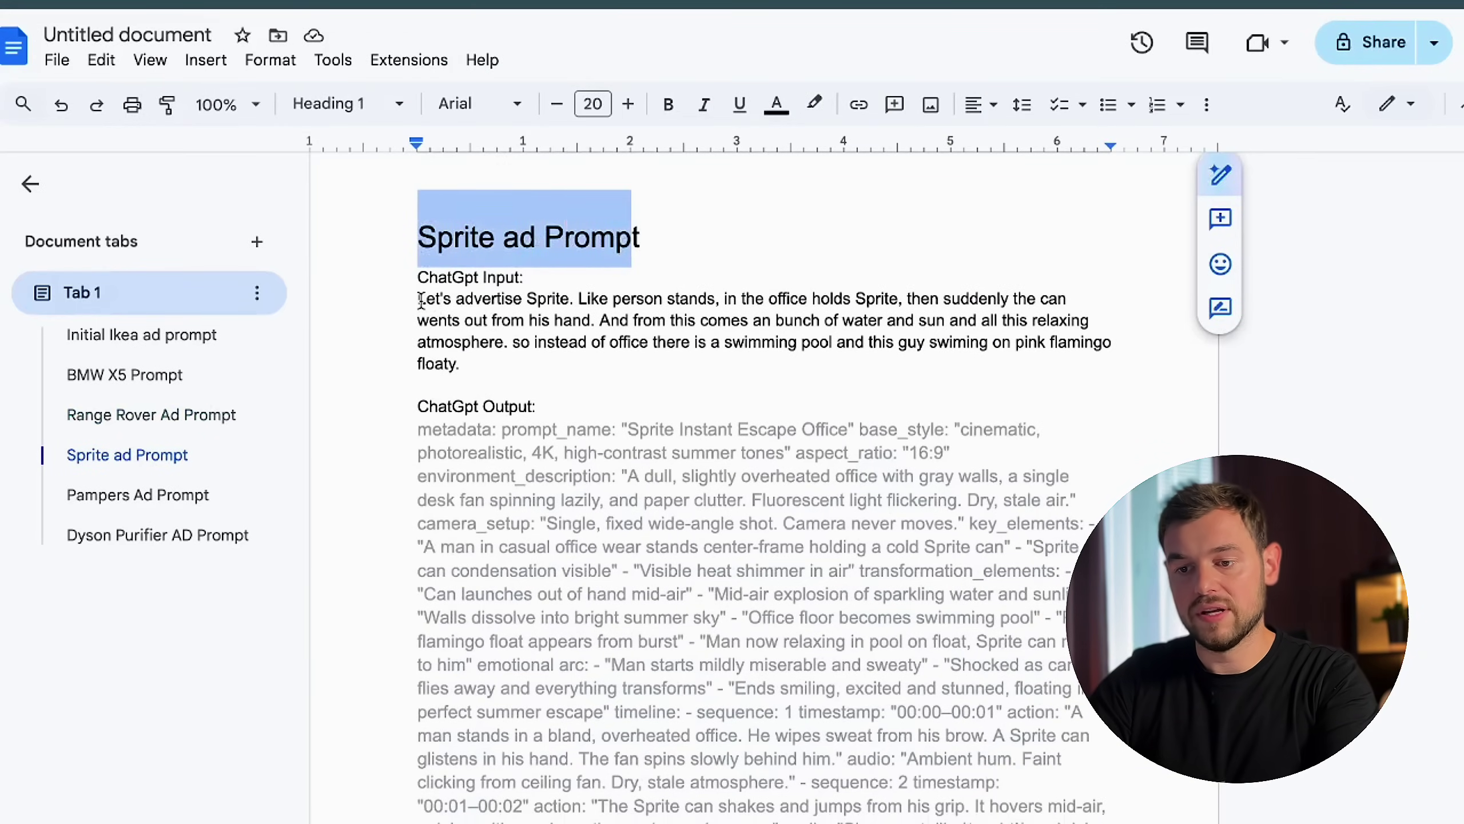
scroll(421, 299, up, 5)
scroll(422, 300, down, 4)
drag(419, 342, 534, 376)
click(433, 336)
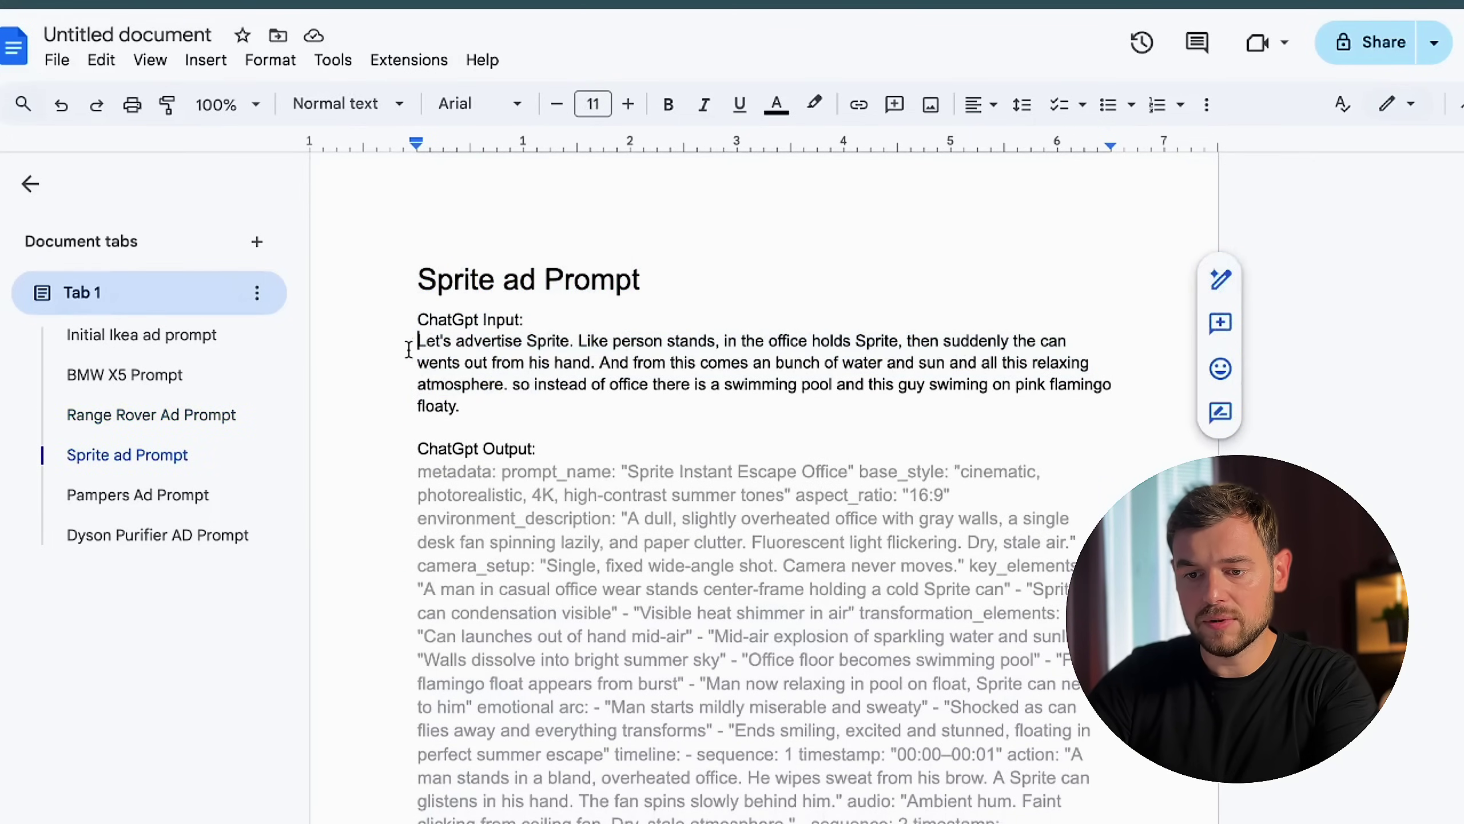
drag(409, 348, 576, 350)
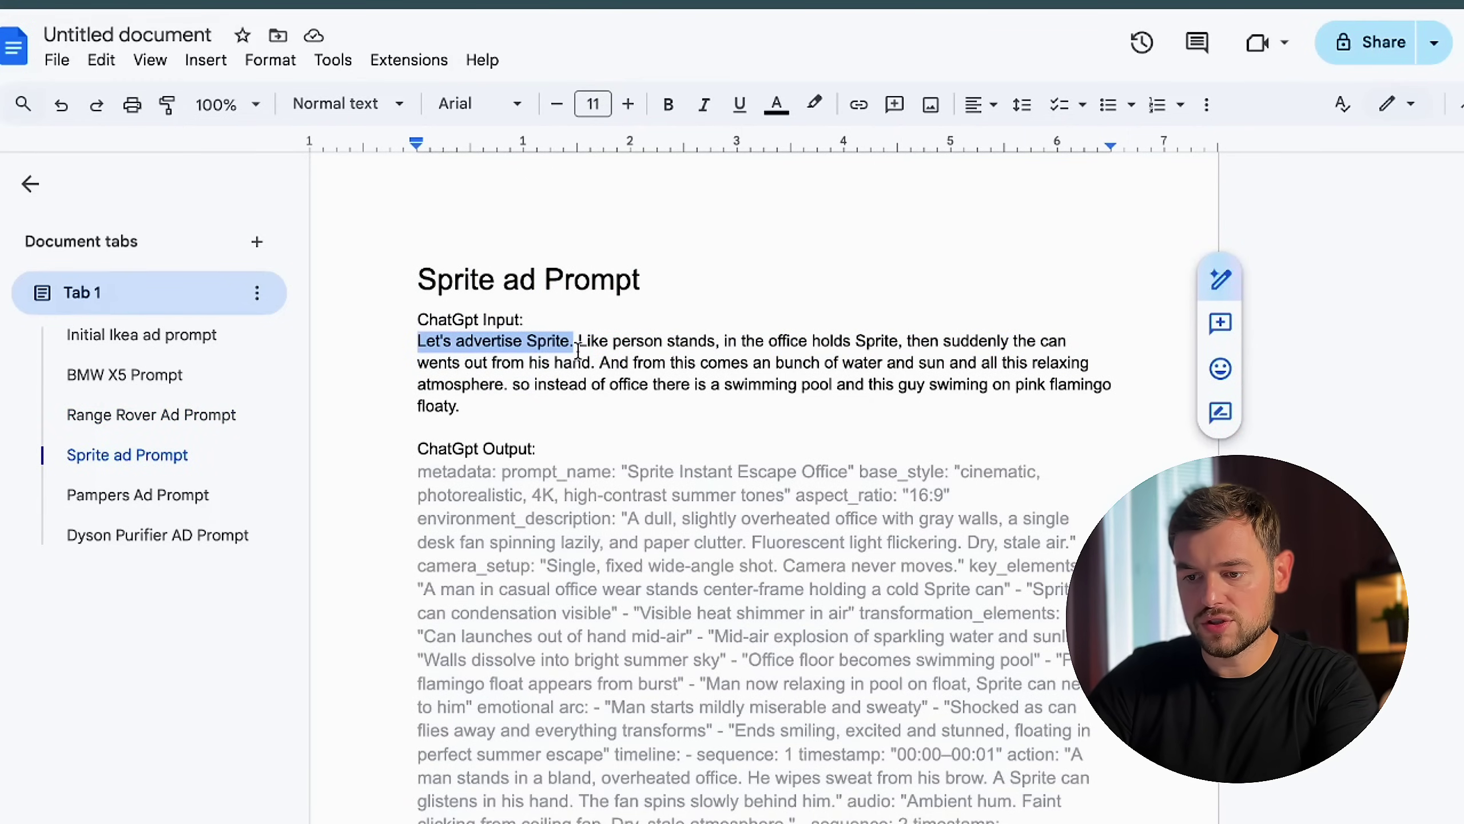
scroll(578, 350, down, 1)
drag(468, 341, 595, 341)
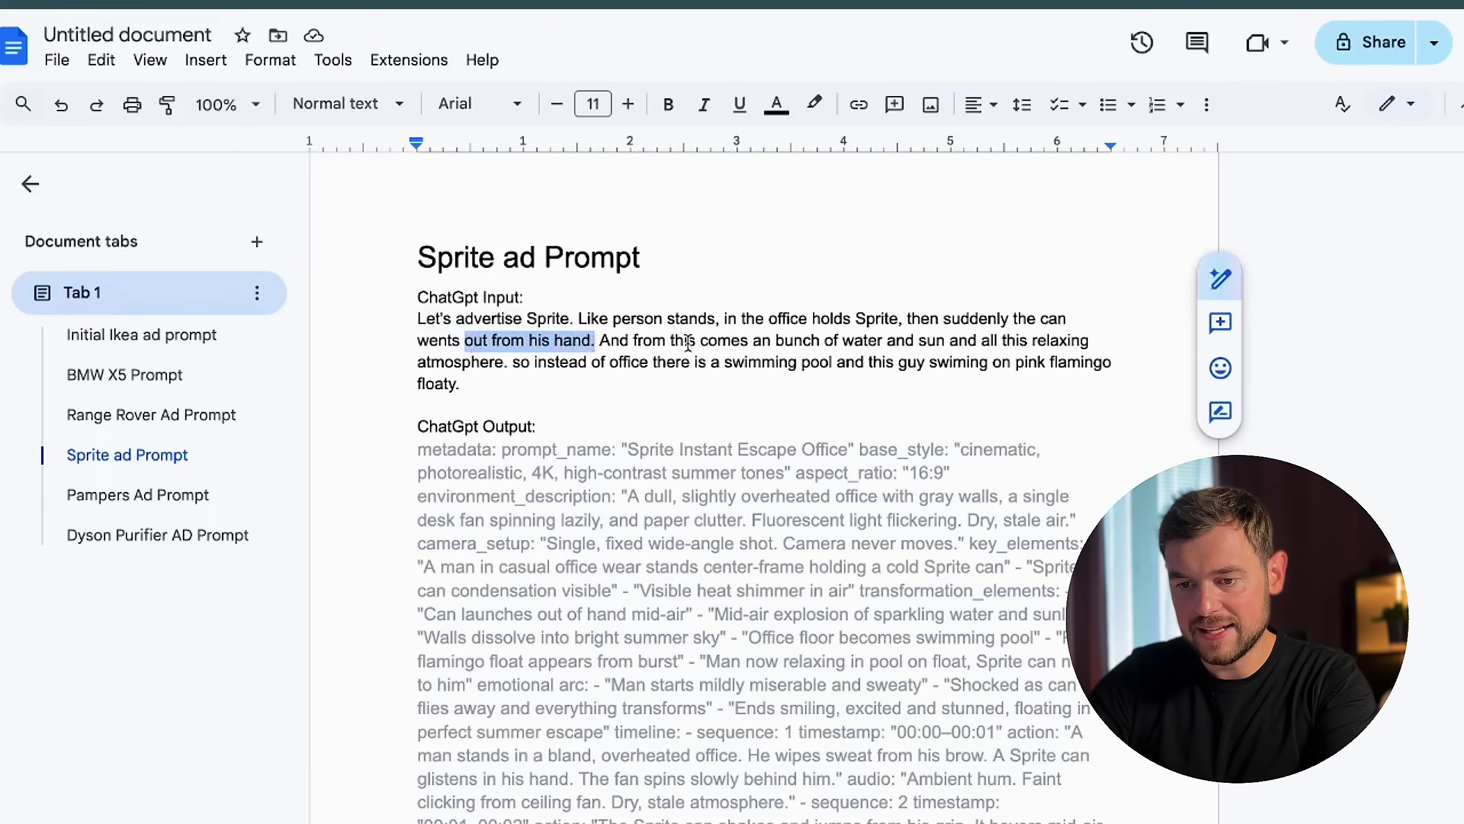
drag(599, 341, 882, 357)
click(526, 361)
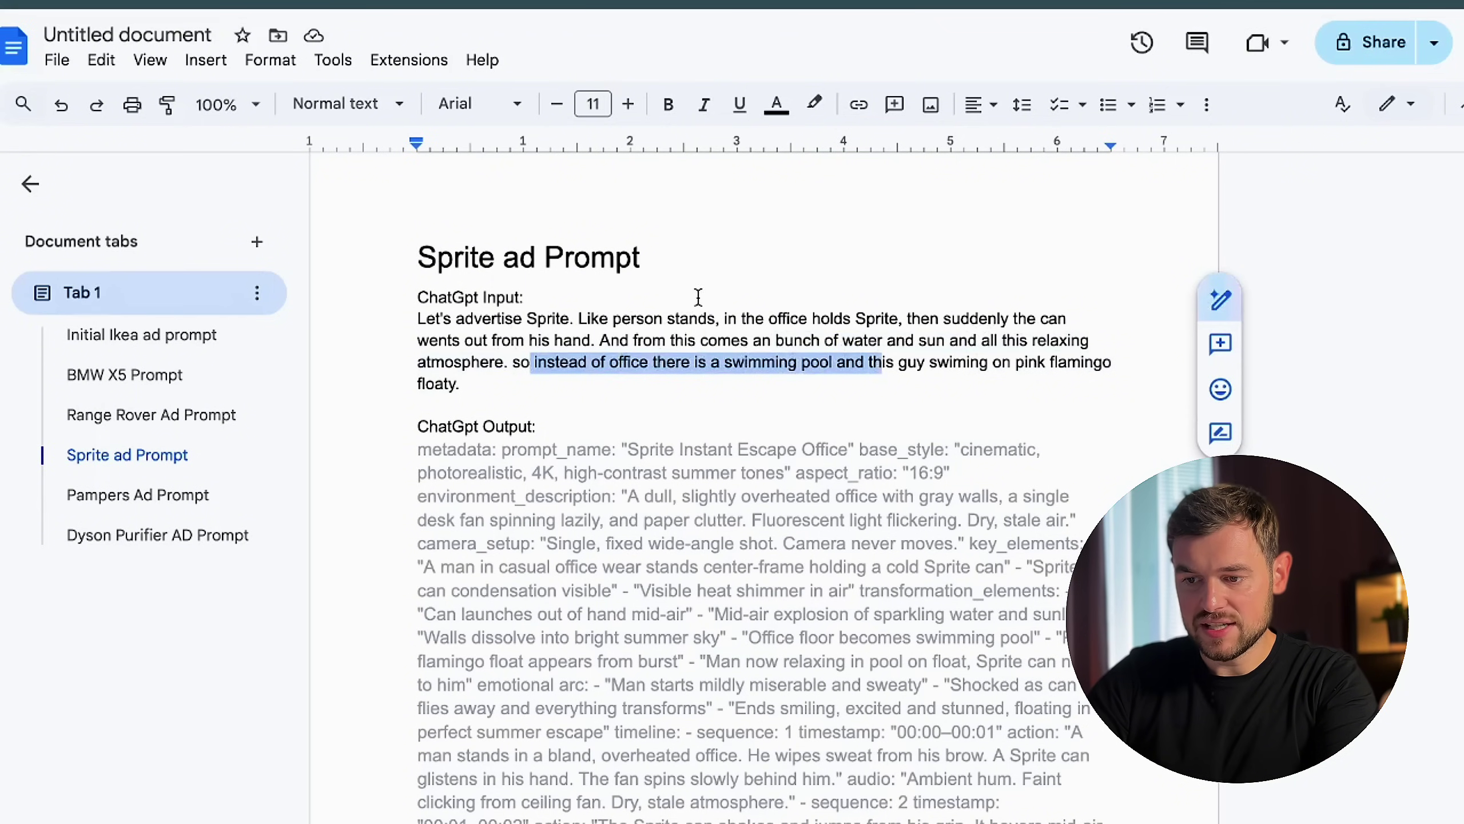
drag(488, 297, 615, 333)
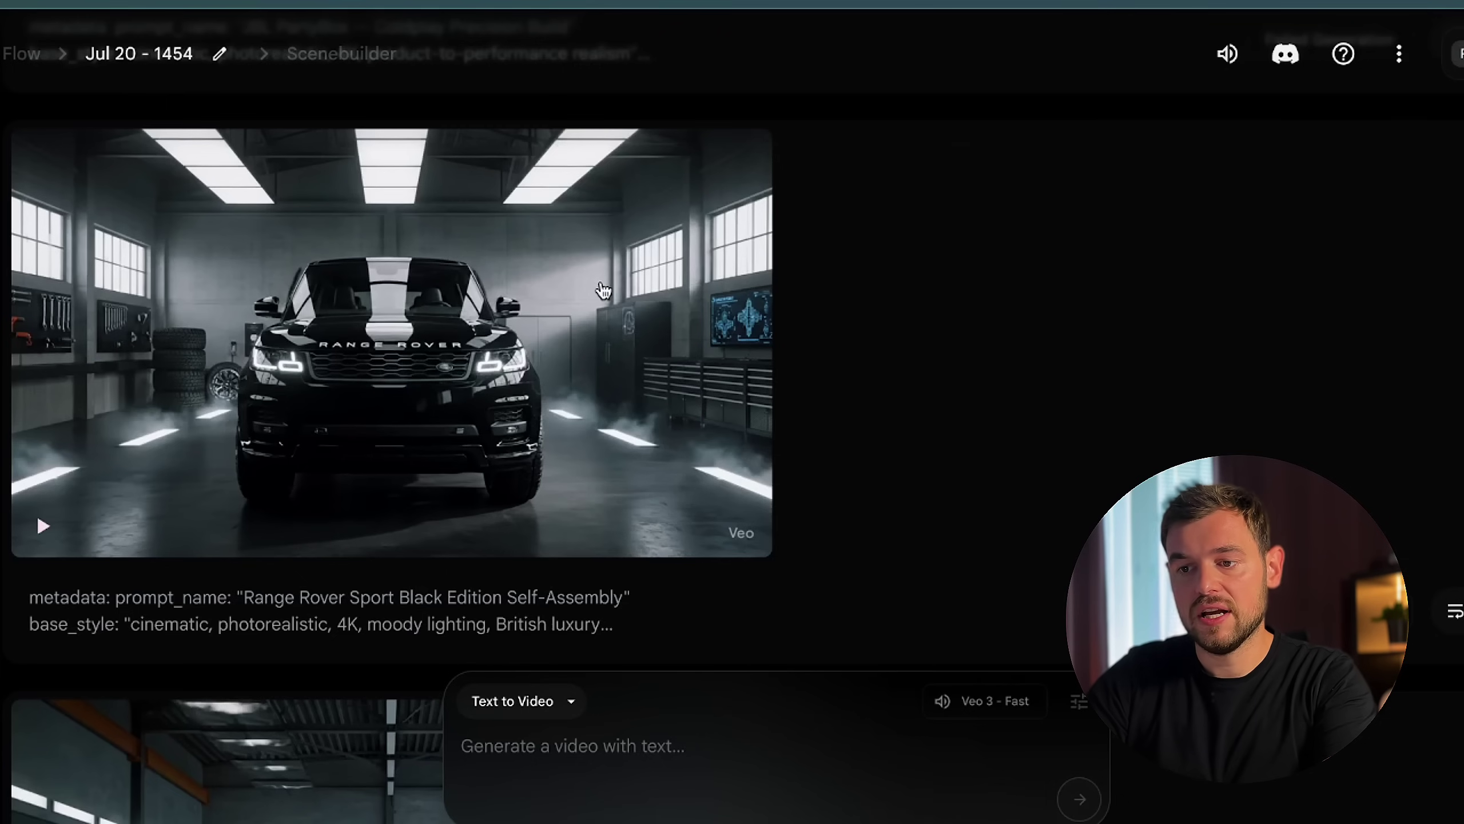
Play, pause and scrub the Sprite office-to-pool video around the floating can shot
scroll(603, 290, up, 5)
scroll(601, 288, up, 5)
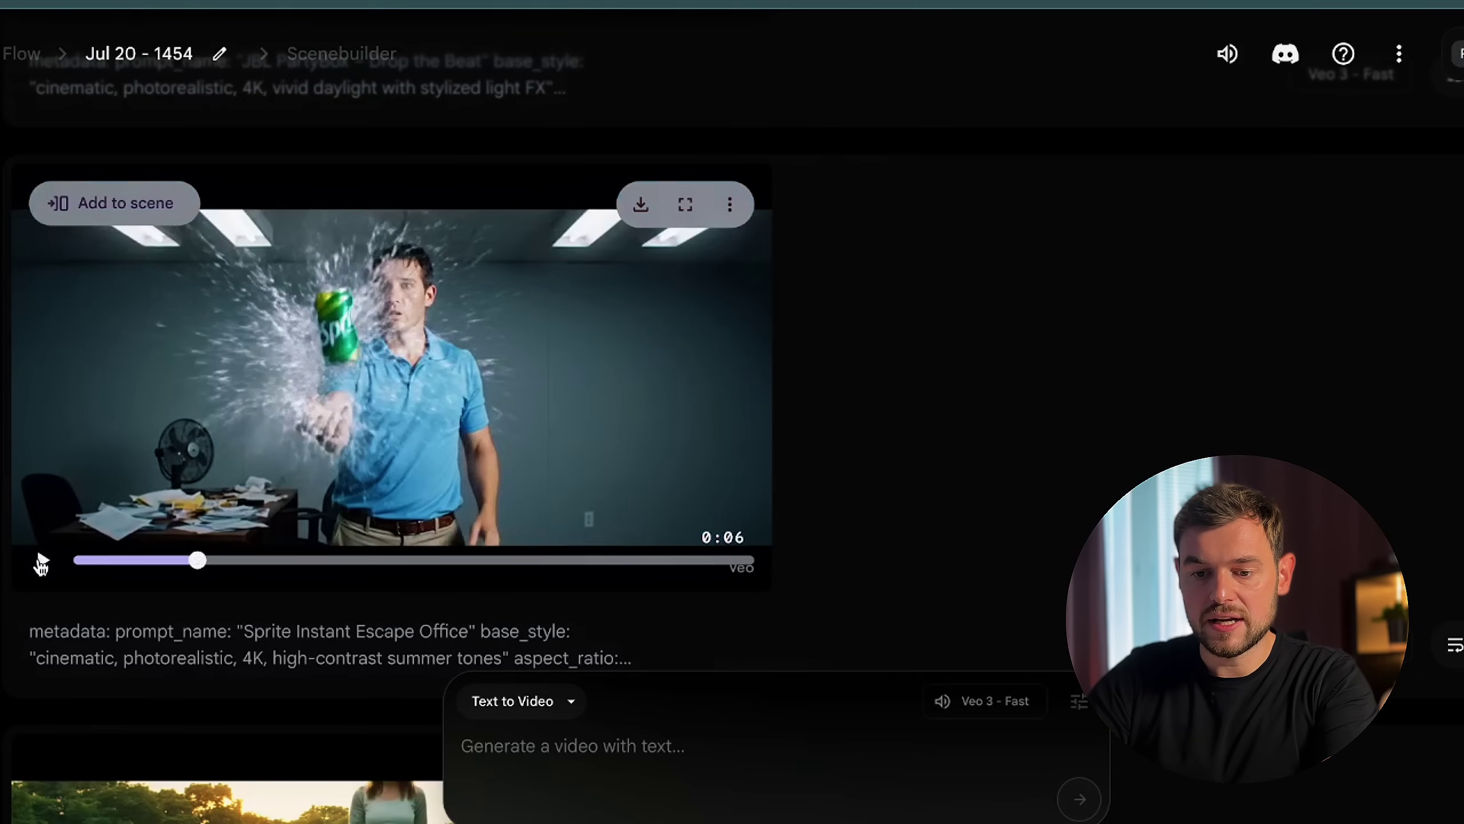
click(44, 562)
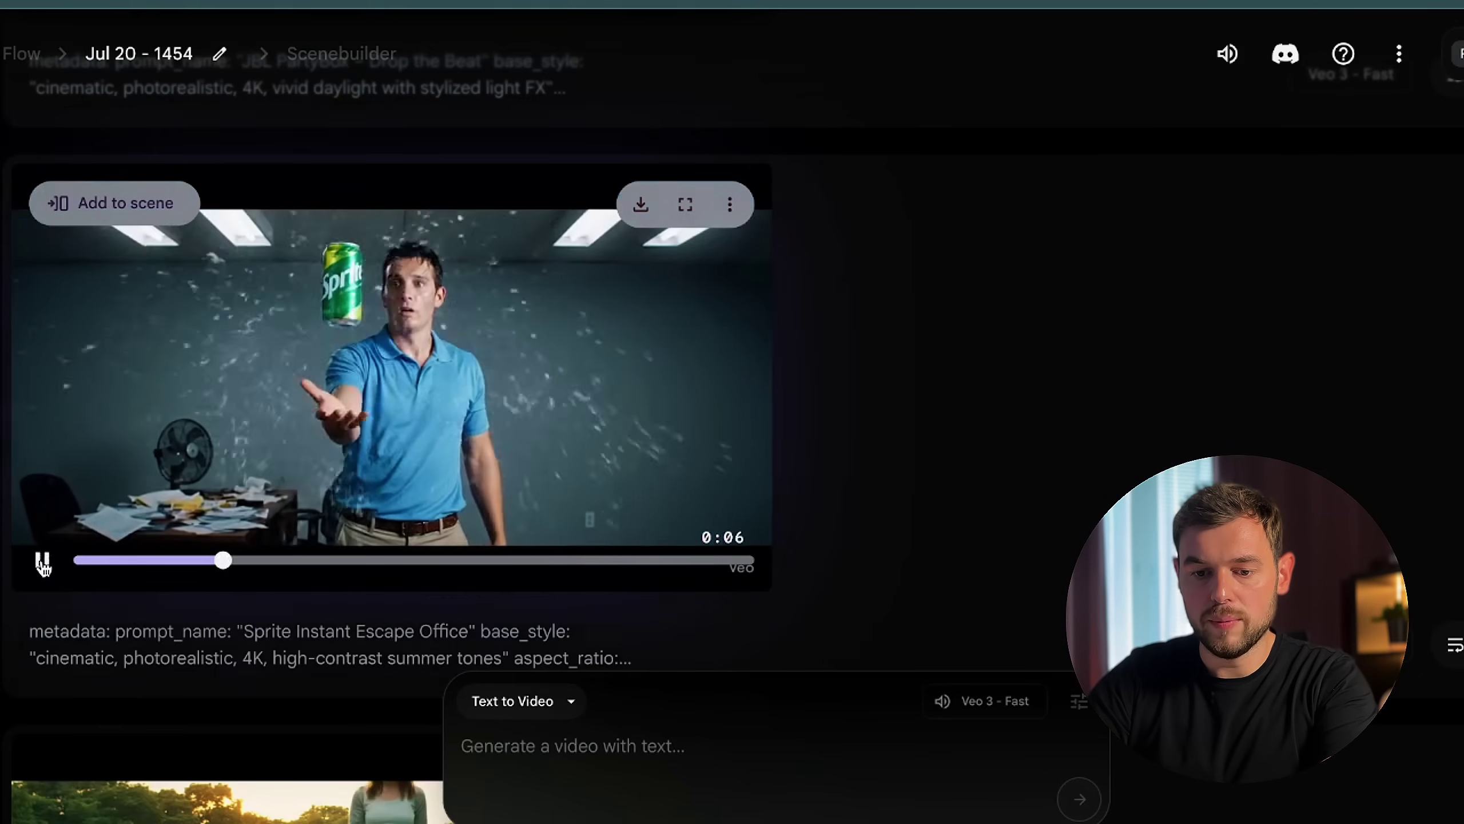
click(396, 475)
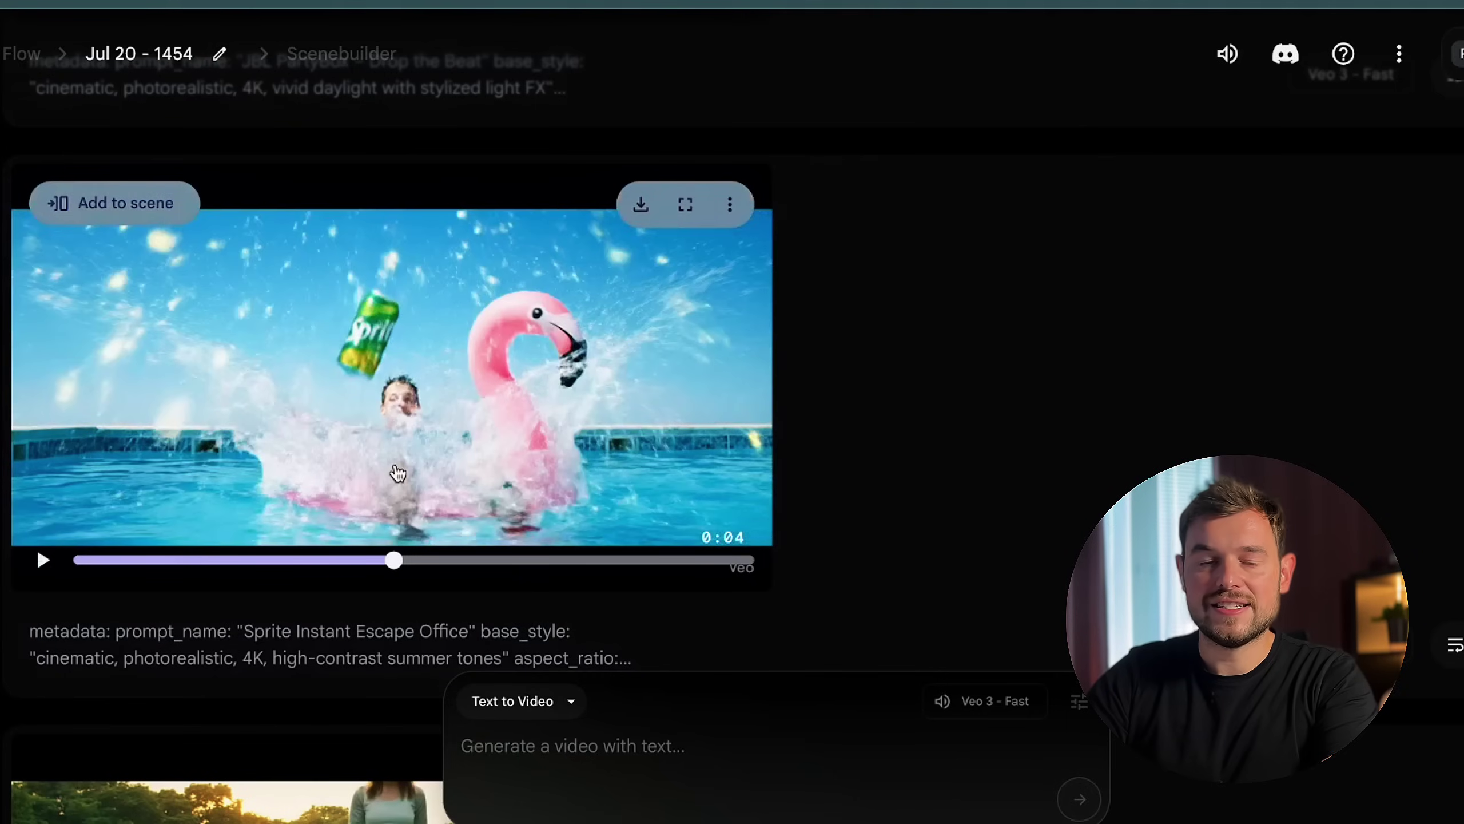
drag(403, 557, 321, 556)
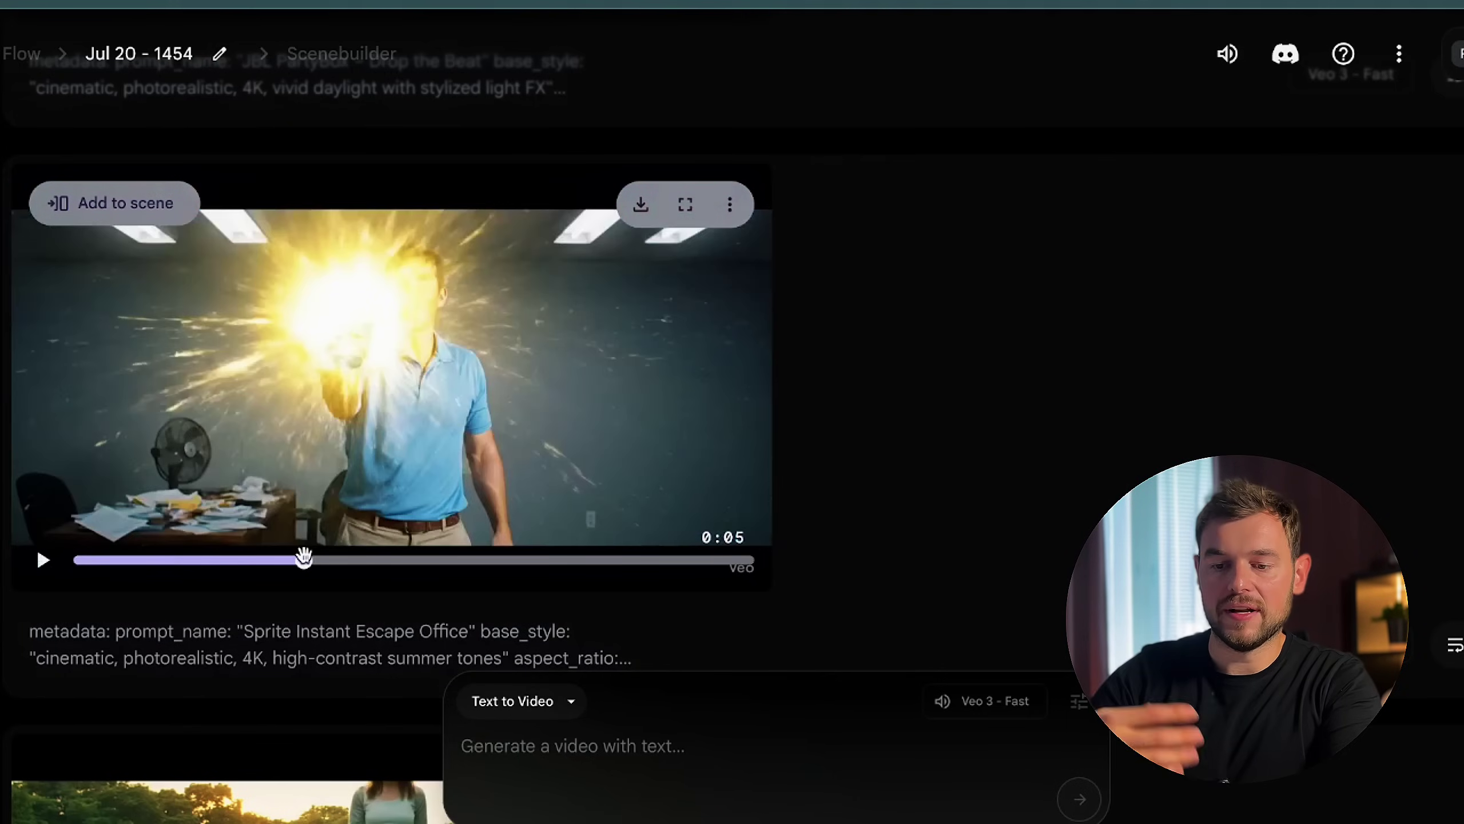
drag(304, 557, 278, 555)
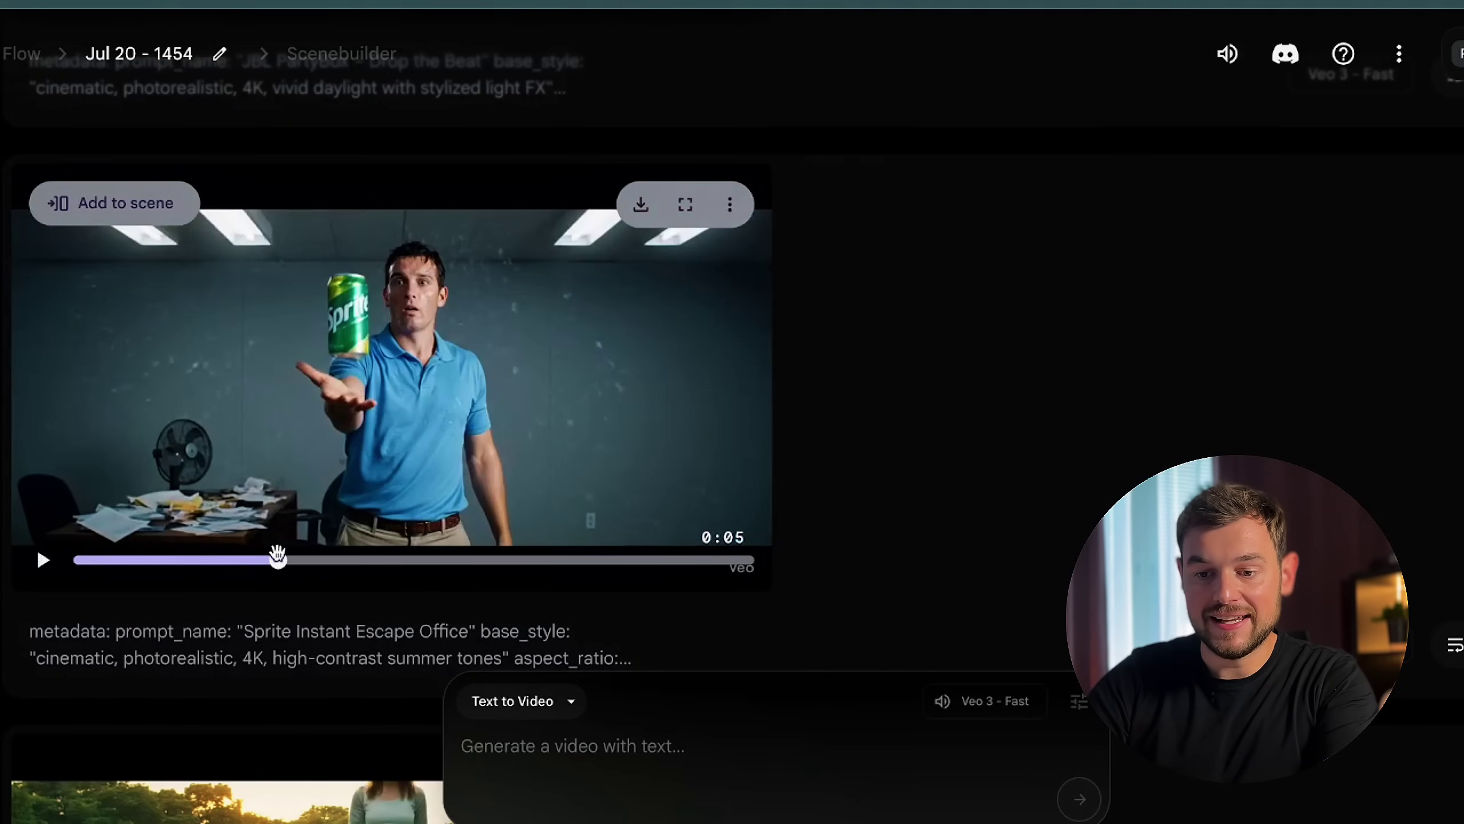
drag(278, 555, 143, 559)
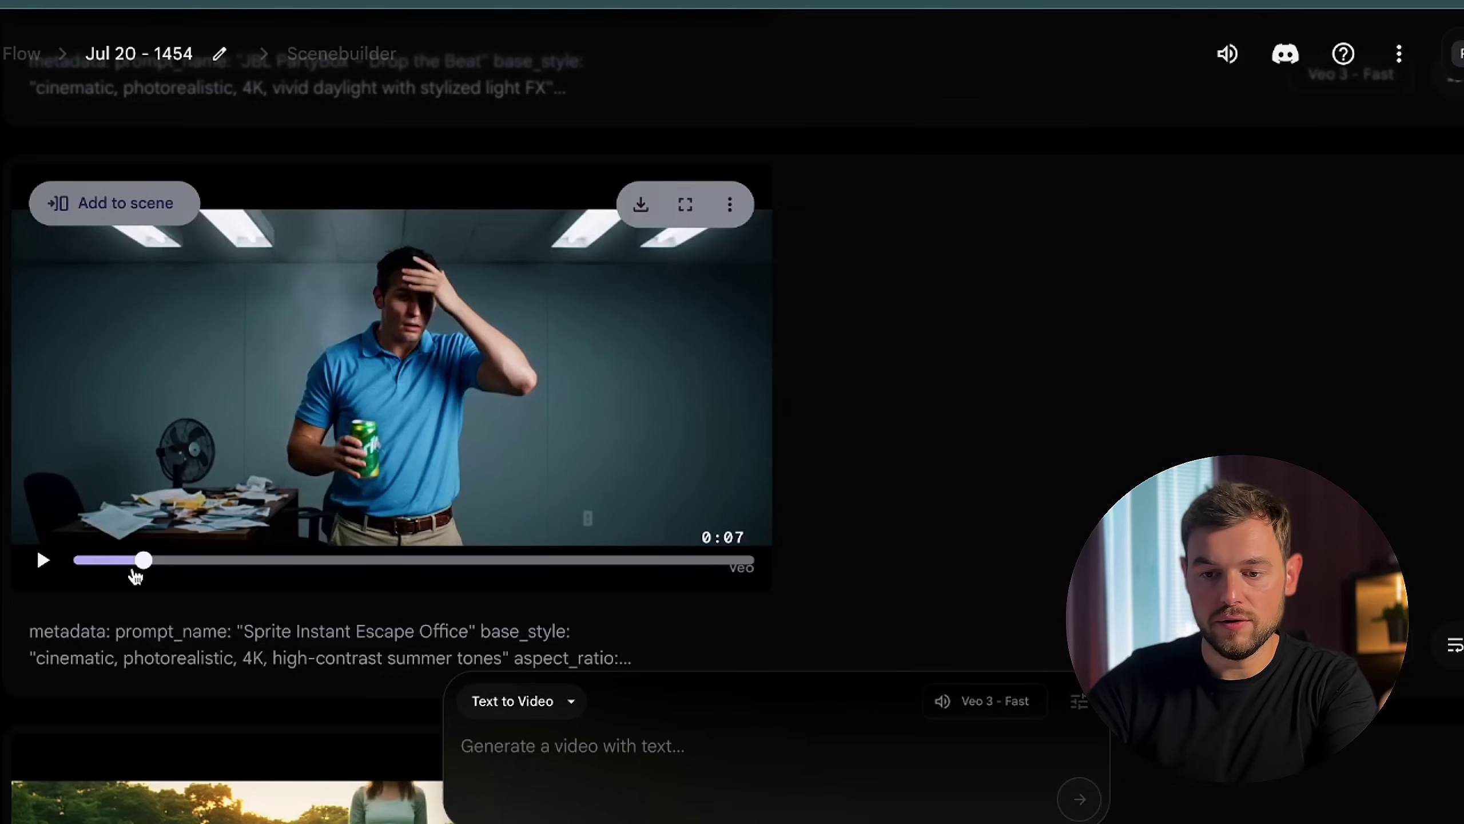
drag(143, 559, 604, 561)
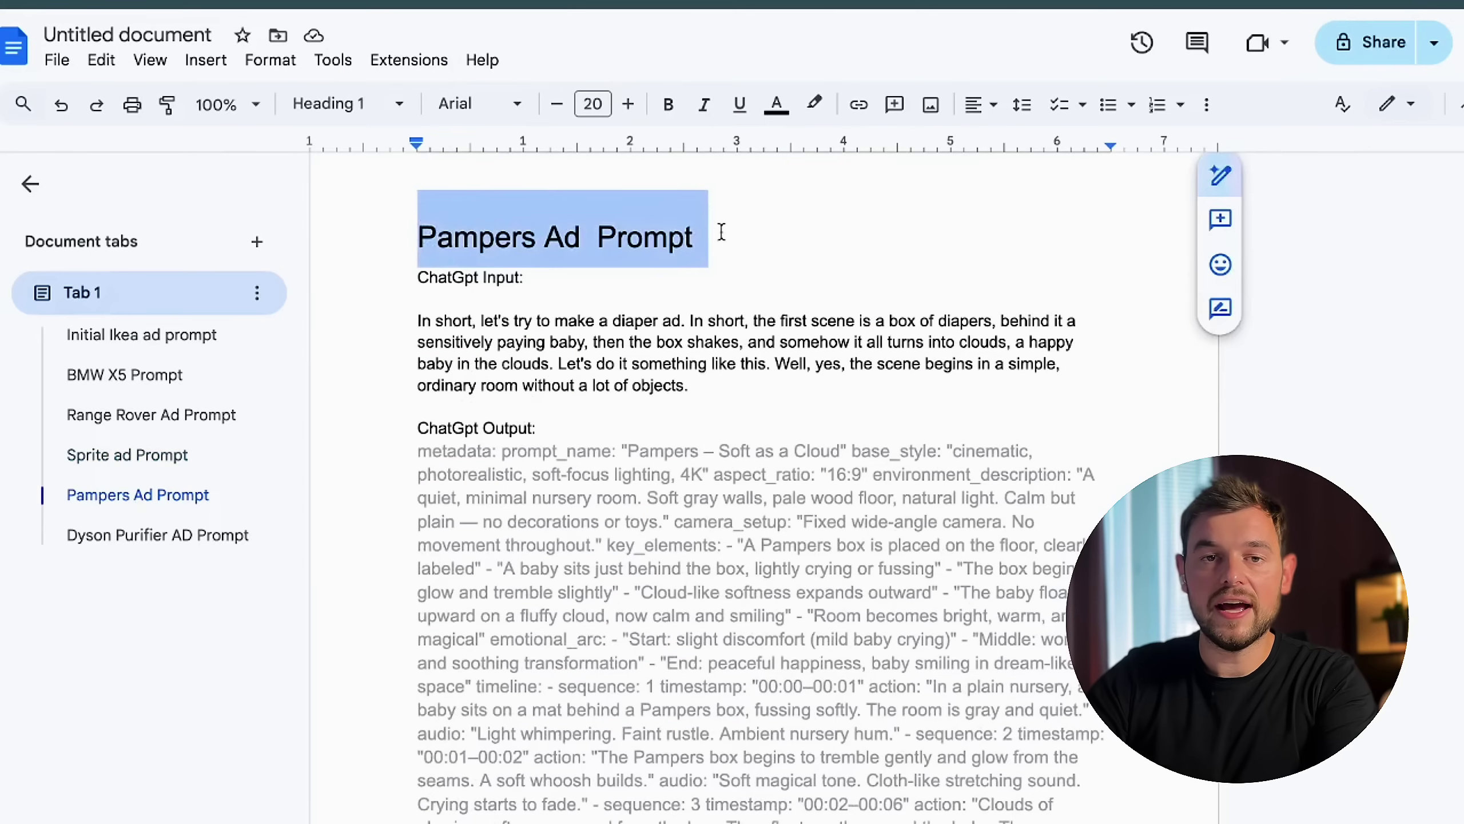
Highlight the Pampers Ad Prompt heading and the beginning of its output prompt
drag(721, 231, 699, 237)
scroll(419, 318, down, 1)
drag(418, 433, 680, 487)
scroll(522, 548, down, 1)
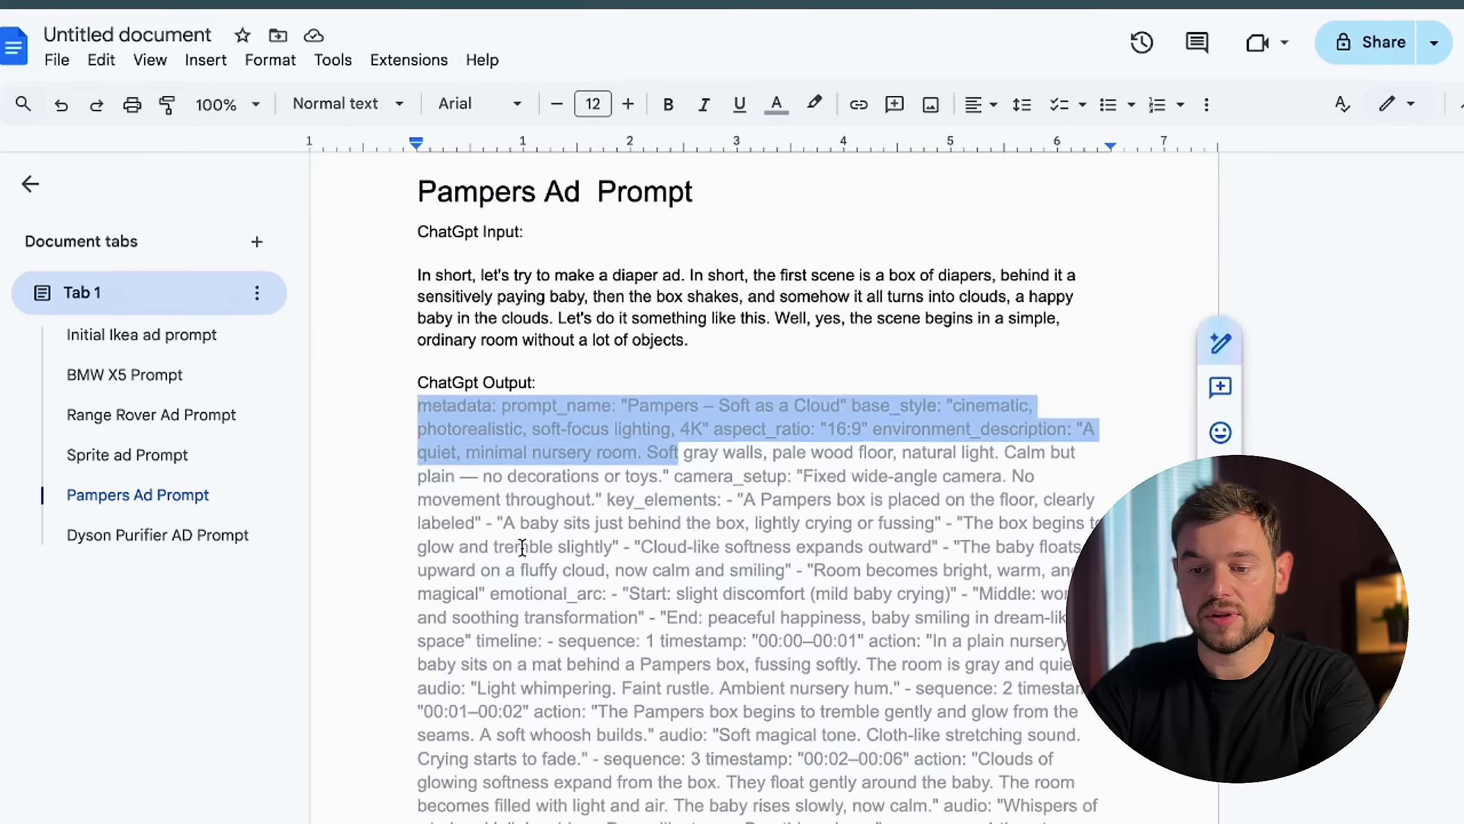
Highlight the Pampers output text down to the trembling box
click(518, 324)
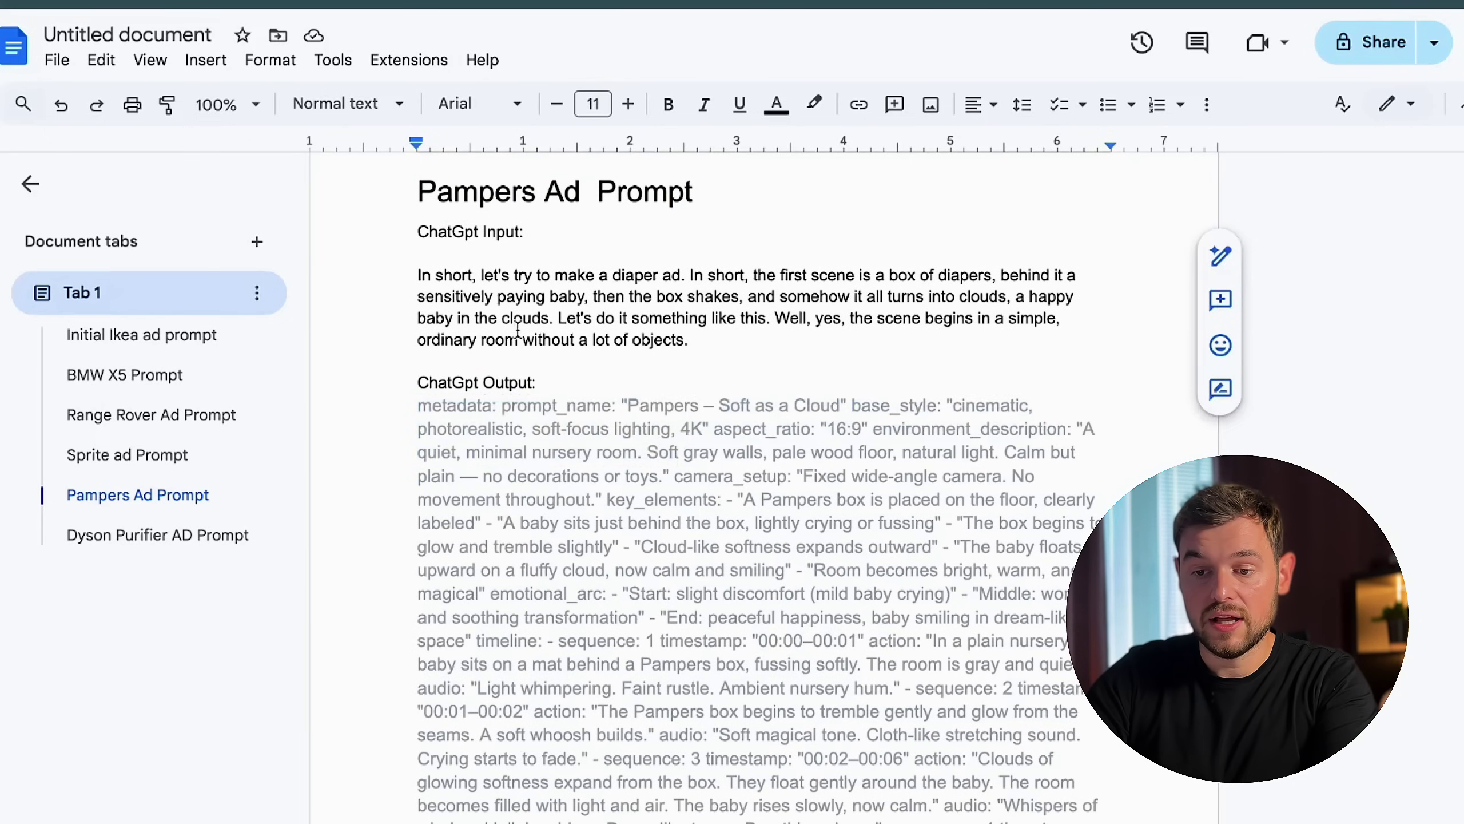
scroll(517, 329, down, 1)
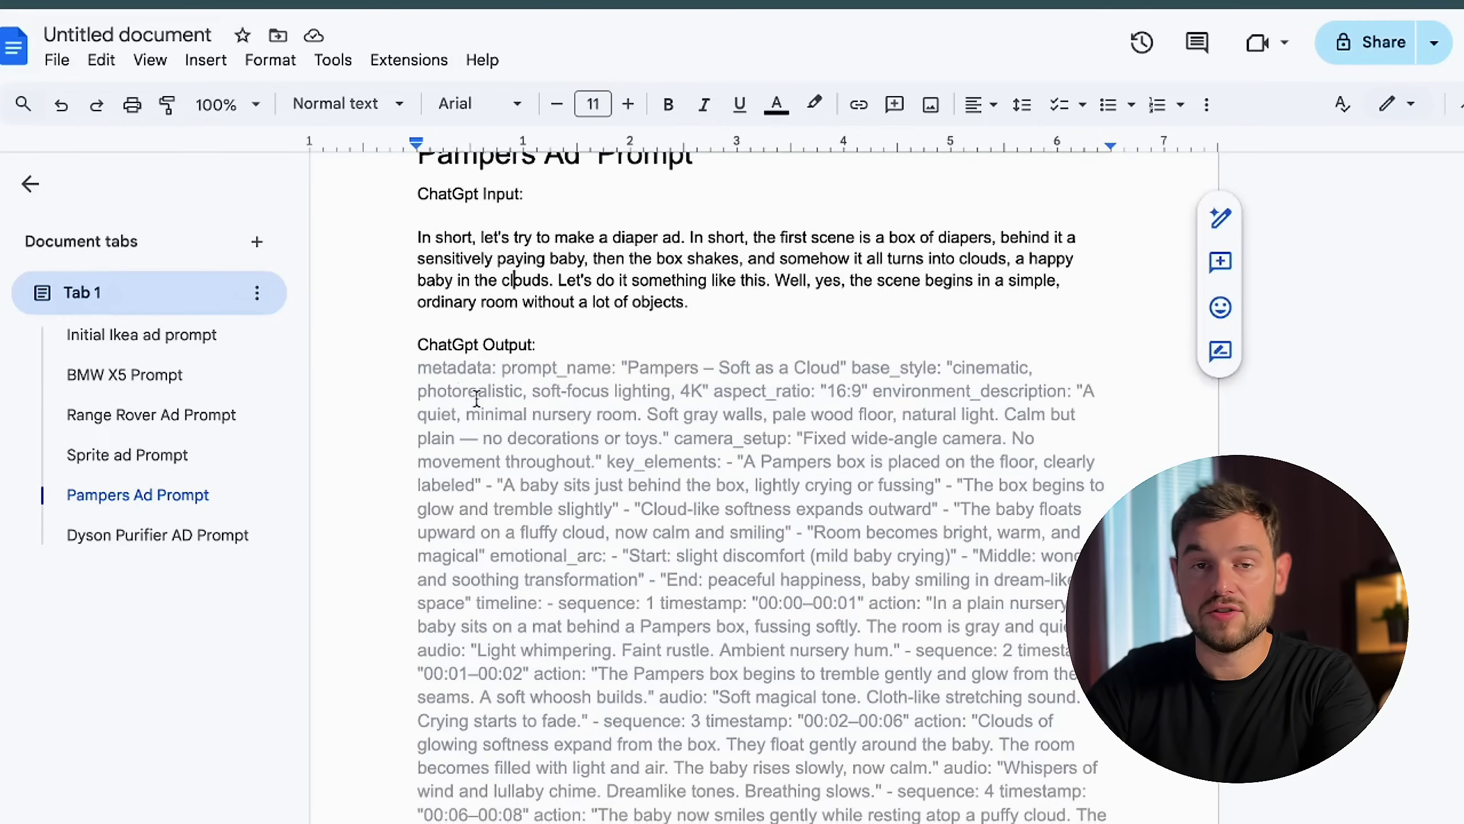
drag(418, 368, 641, 516)
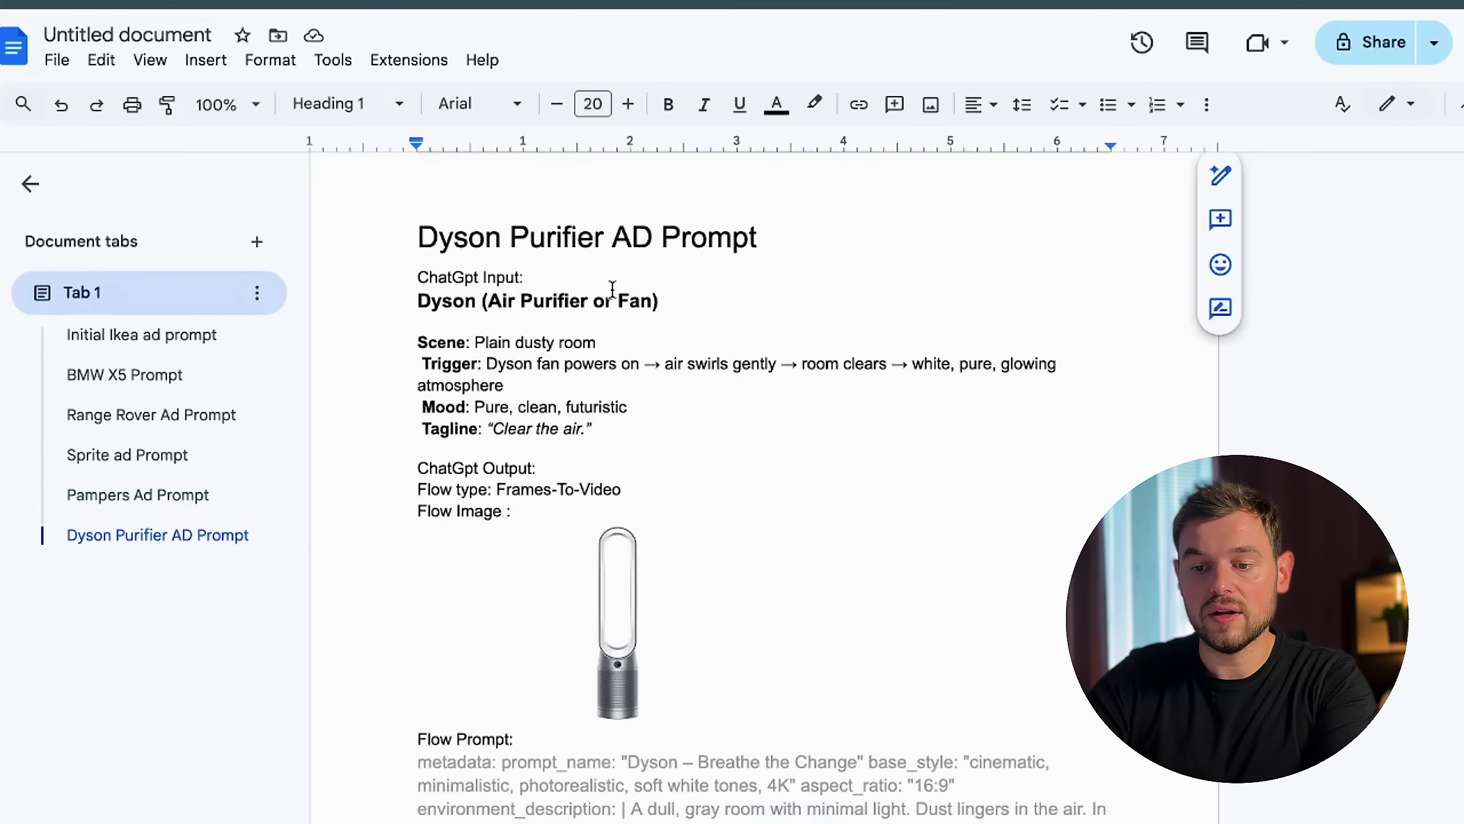
scroll(612, 290, down, 1)
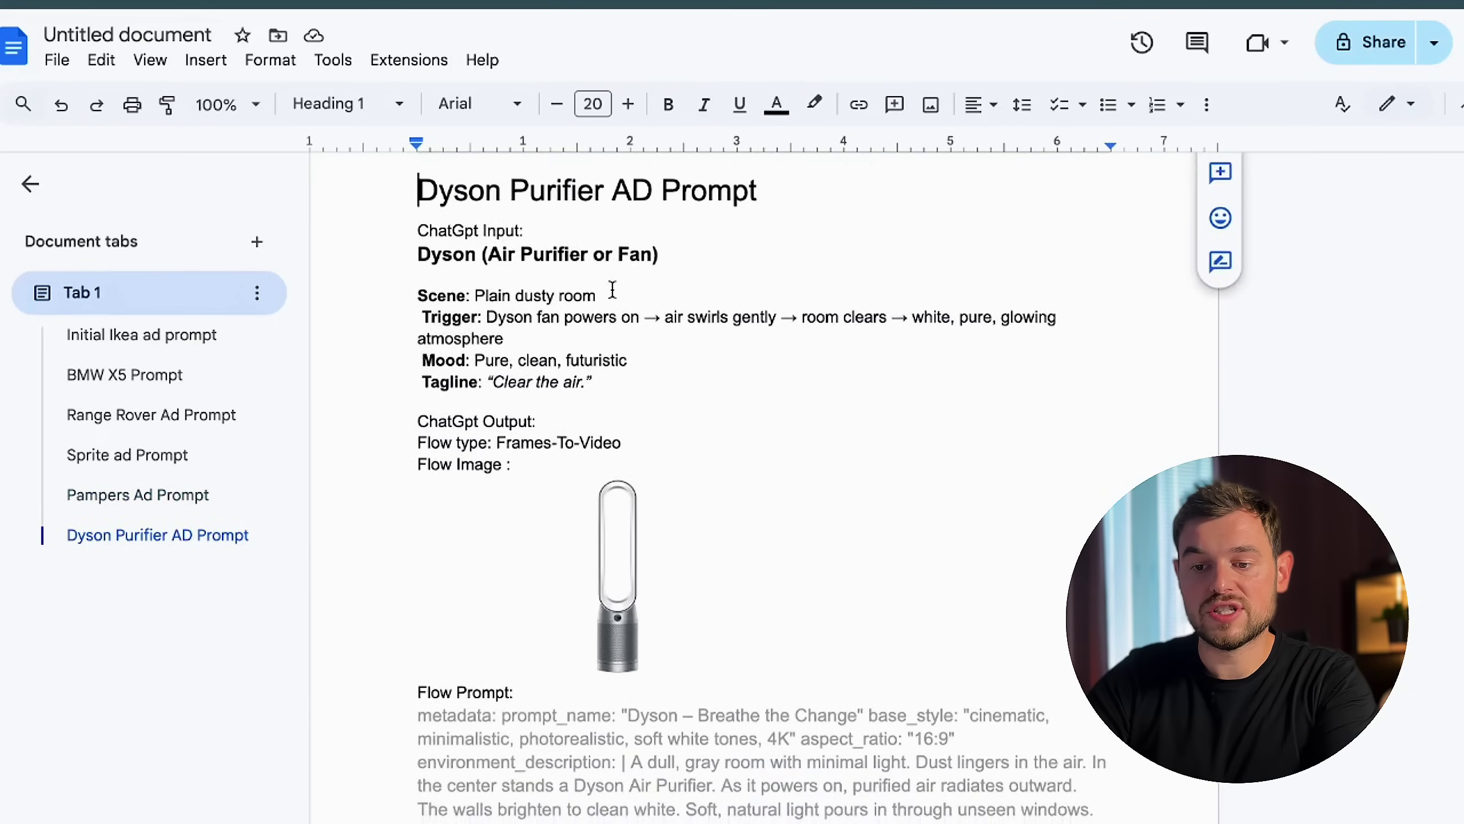
scroll(612, 290, up, 1)
Highlight the Dyson Purifier AD Prompt title, ChatGpt Input, Scene-to-Tagline brief and tagline 'Clear the air.'
drag(409, 224, 607, 273)
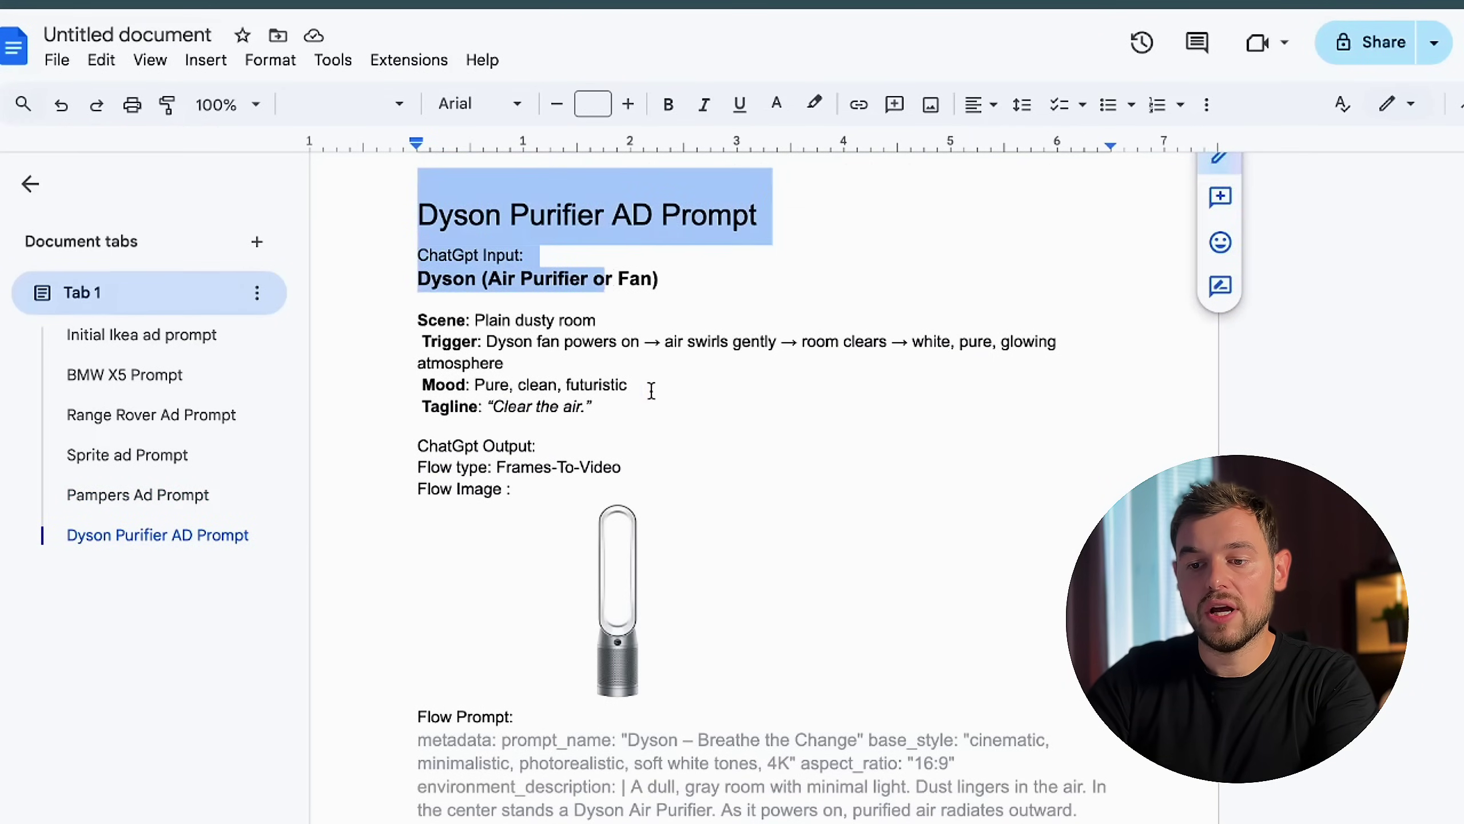
drag(652, 390, 639, 391)
drag(419, 211, 677, 221)
click(573, 365)
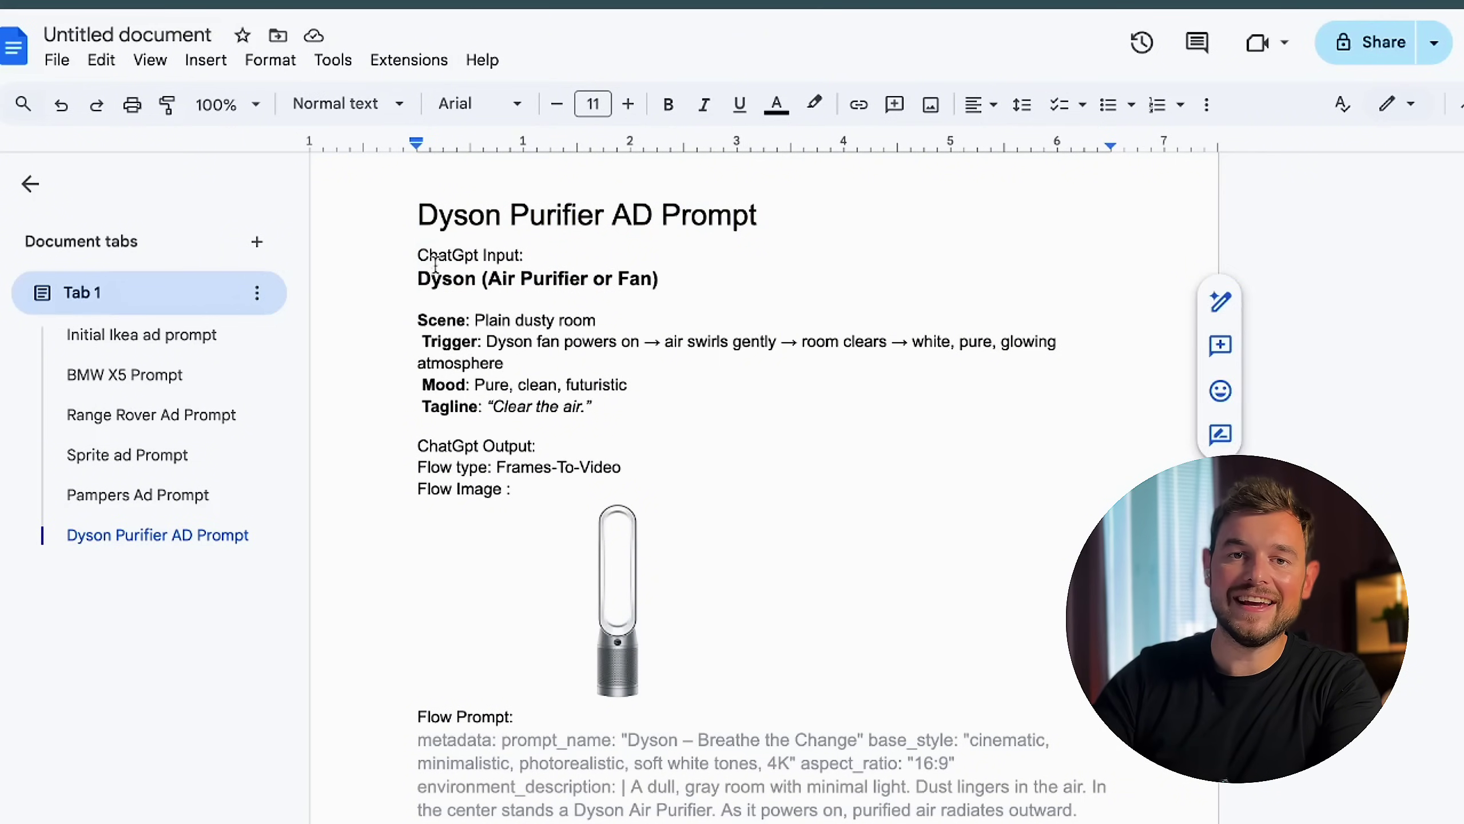
drag(419, 254, 537, 252)
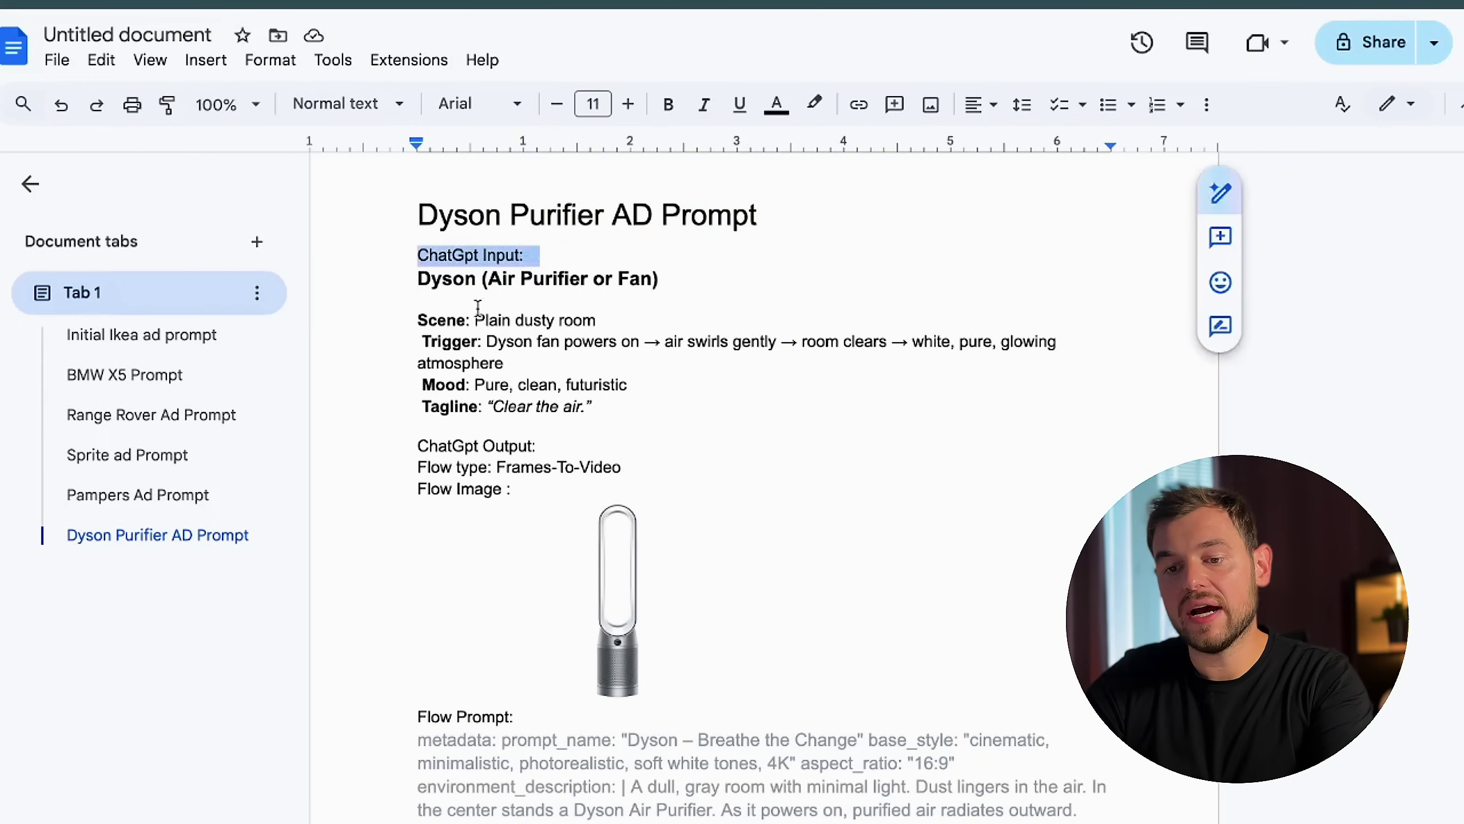
drag(411, 329, 608, 404)
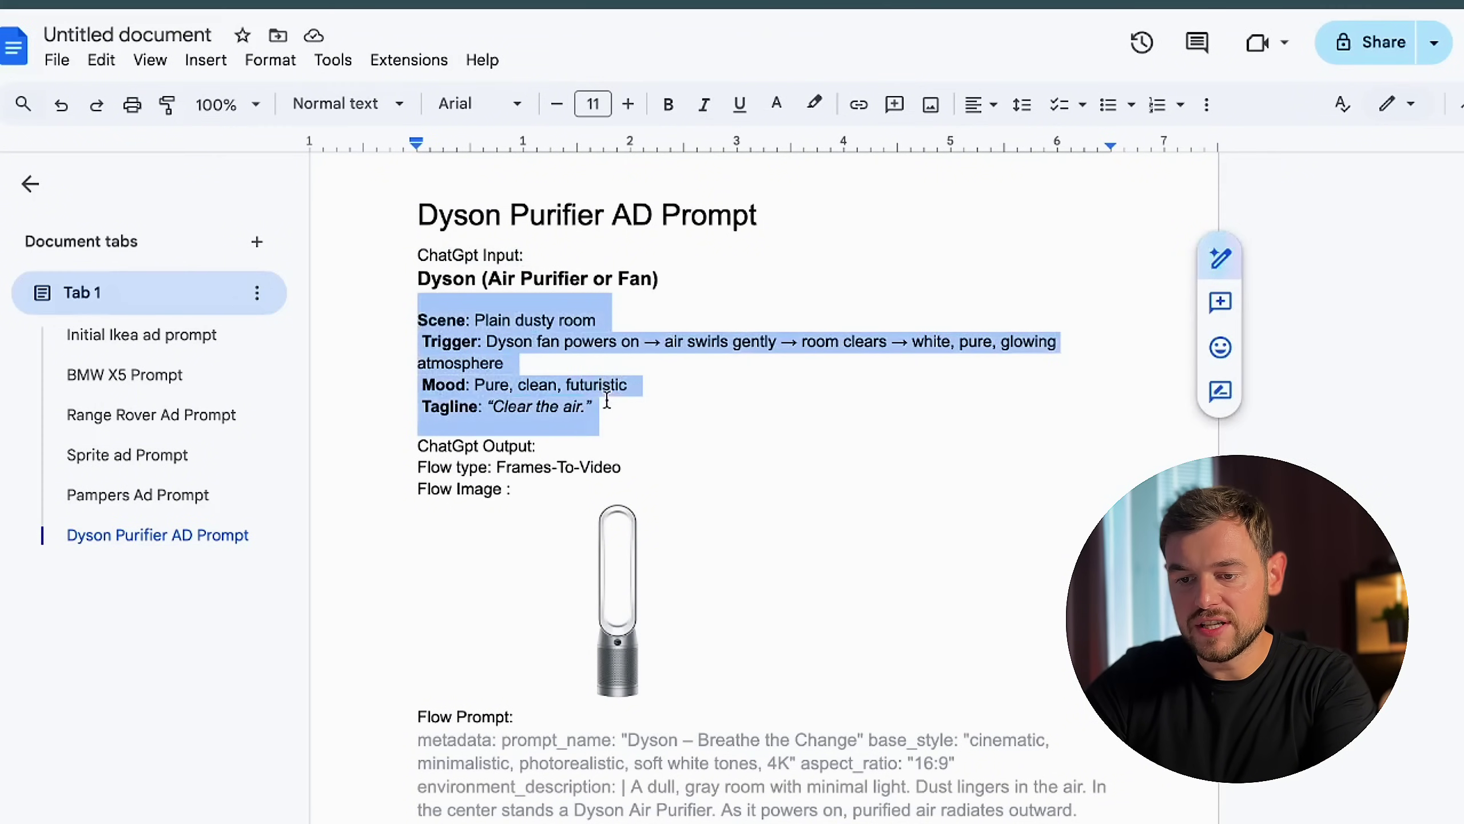
click(456, 311)
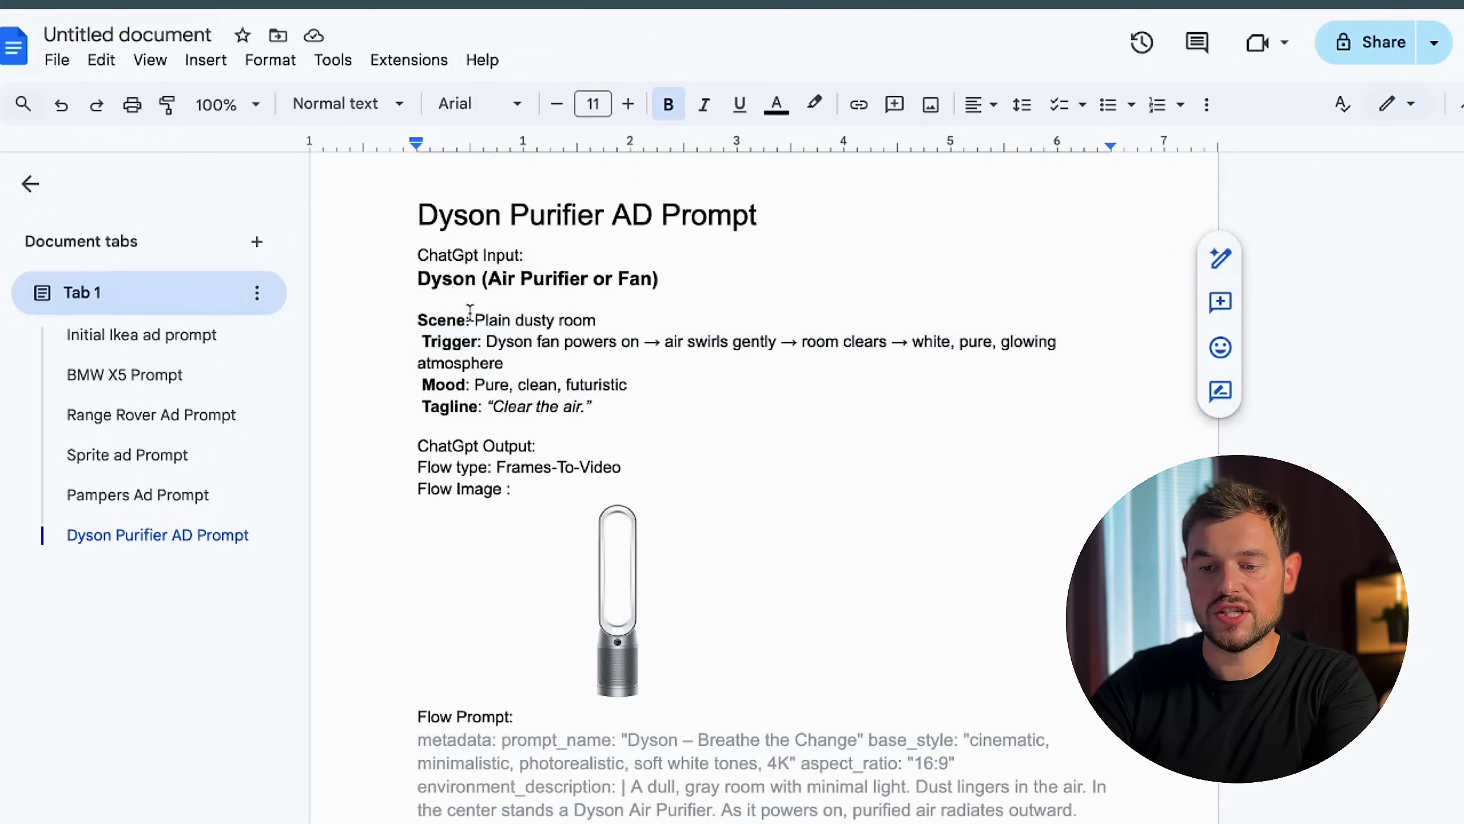
drag(493, 406, 580, 413)
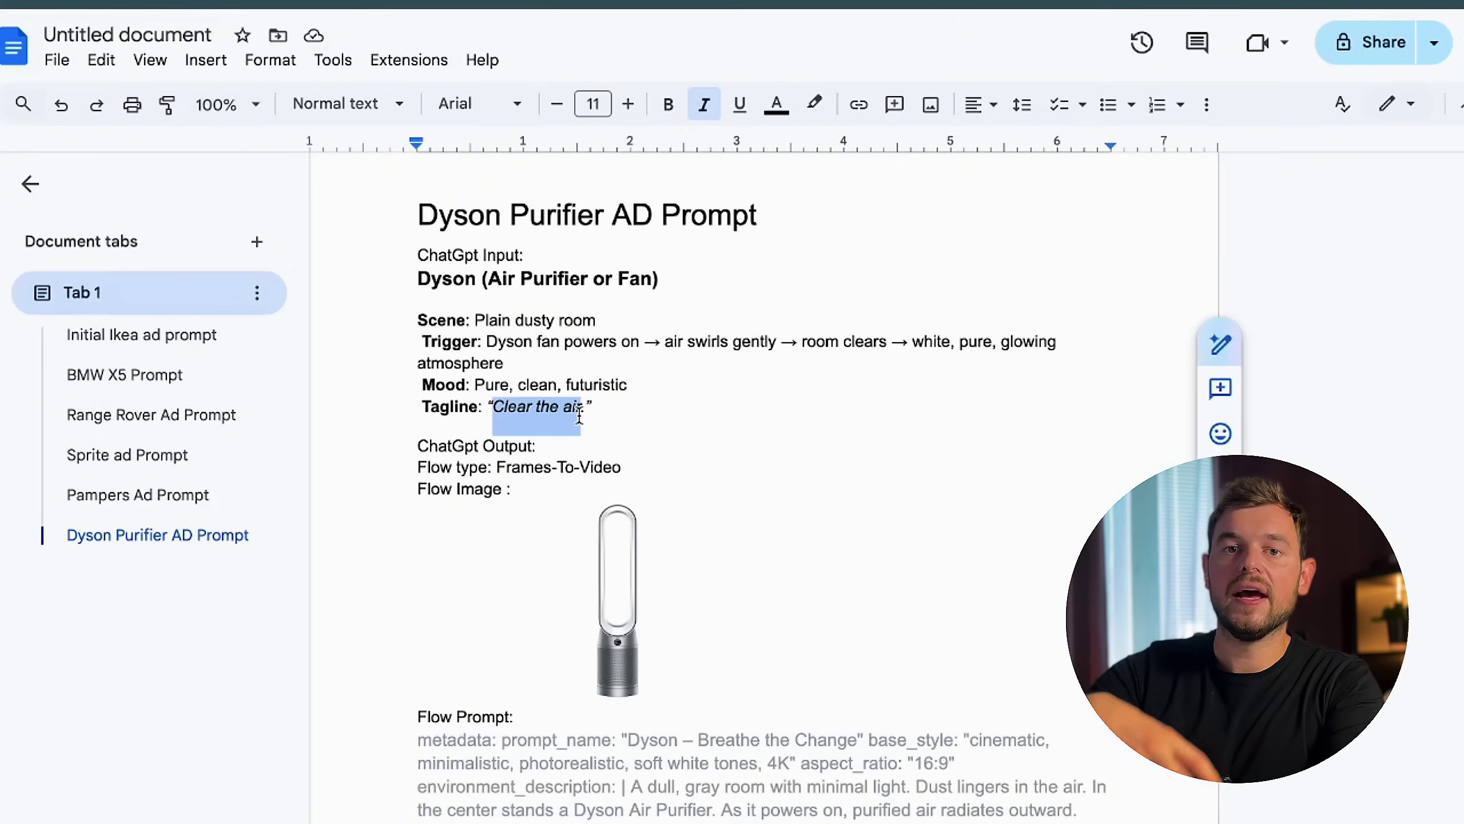
scroll(824, 376, down, 2)
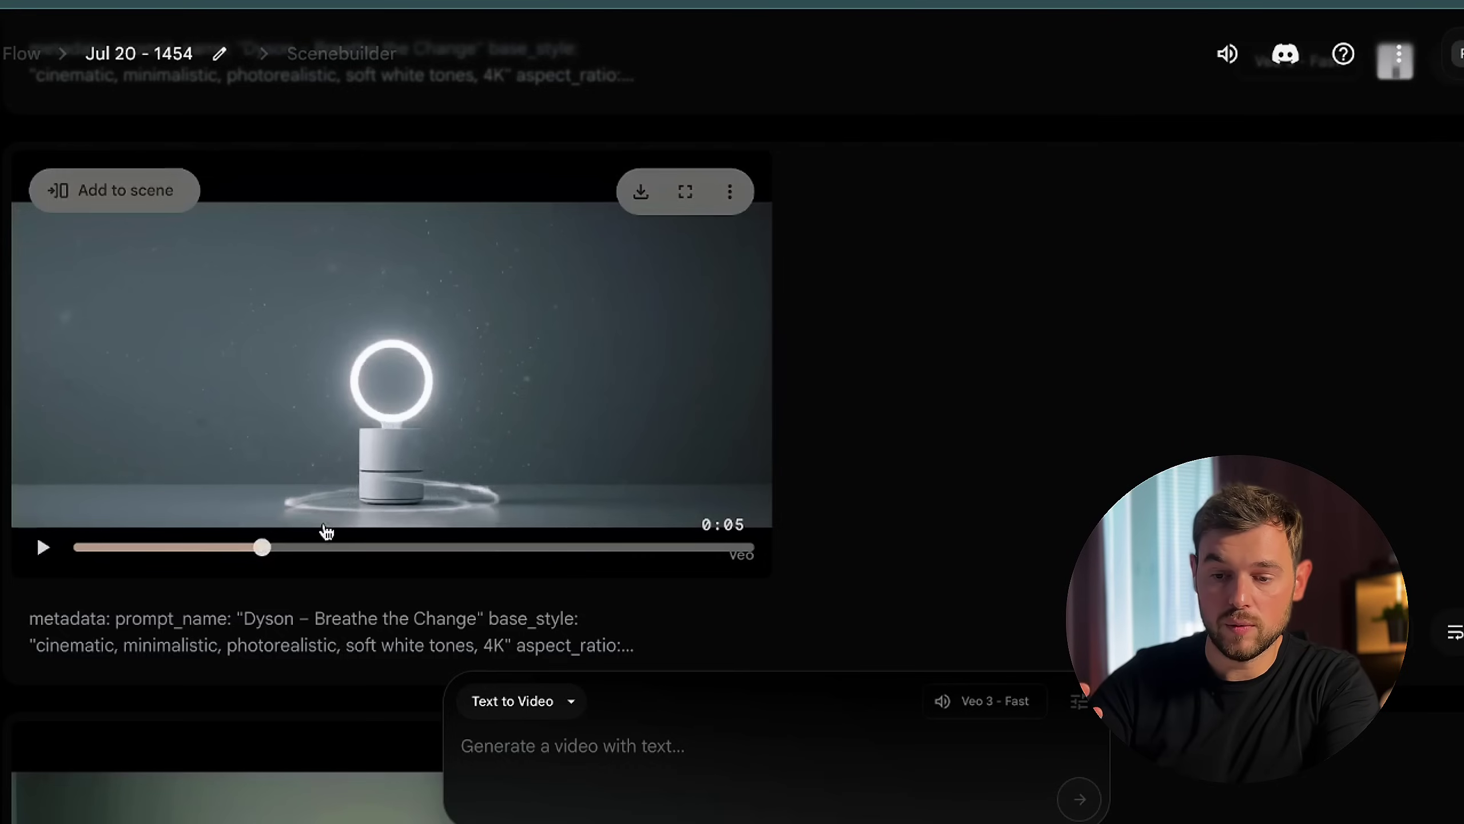
click(278, 547)
drag(278, 547, 402, 544)
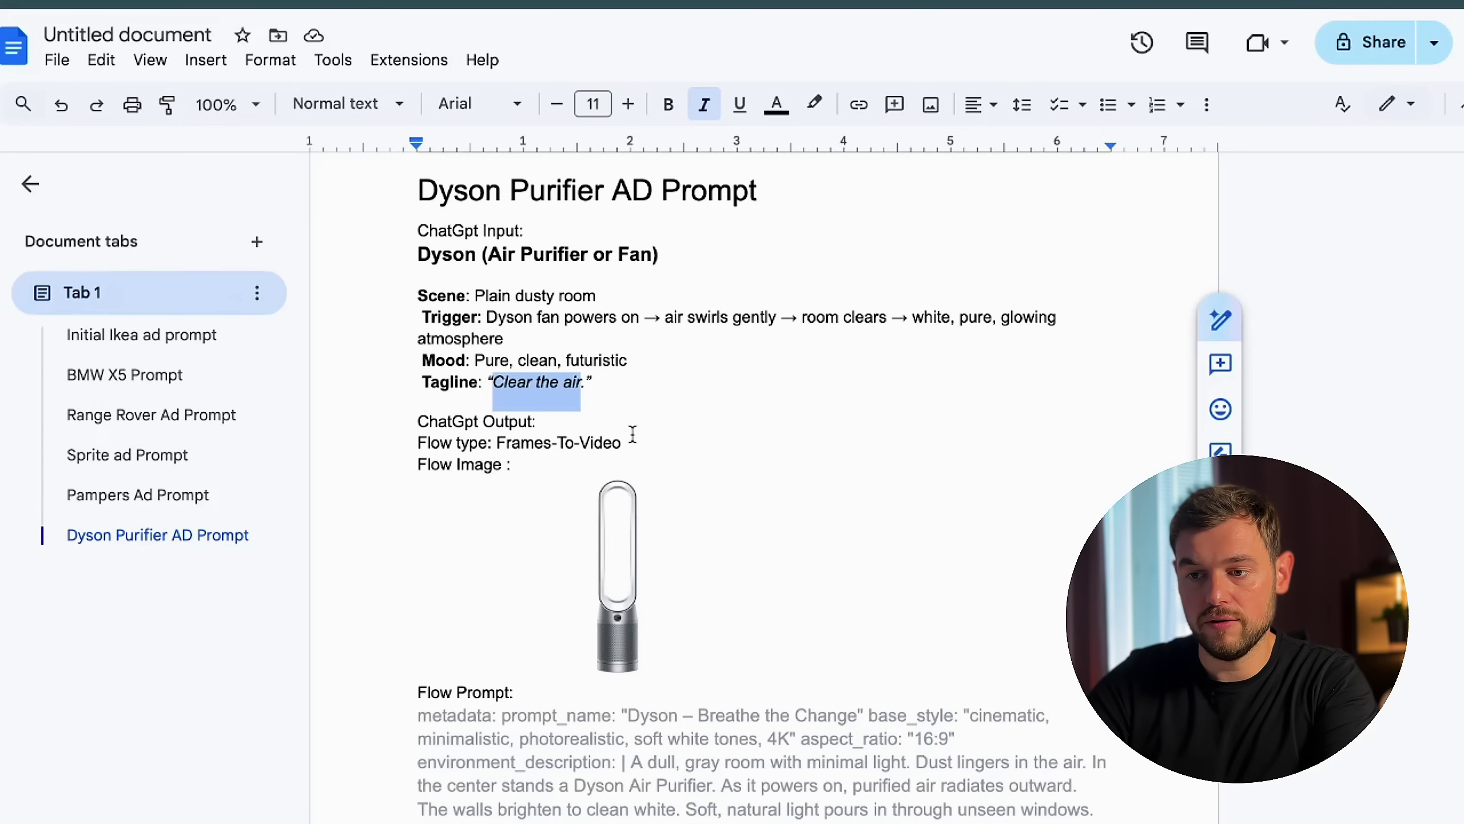
scroll(633, 433, down, 2)
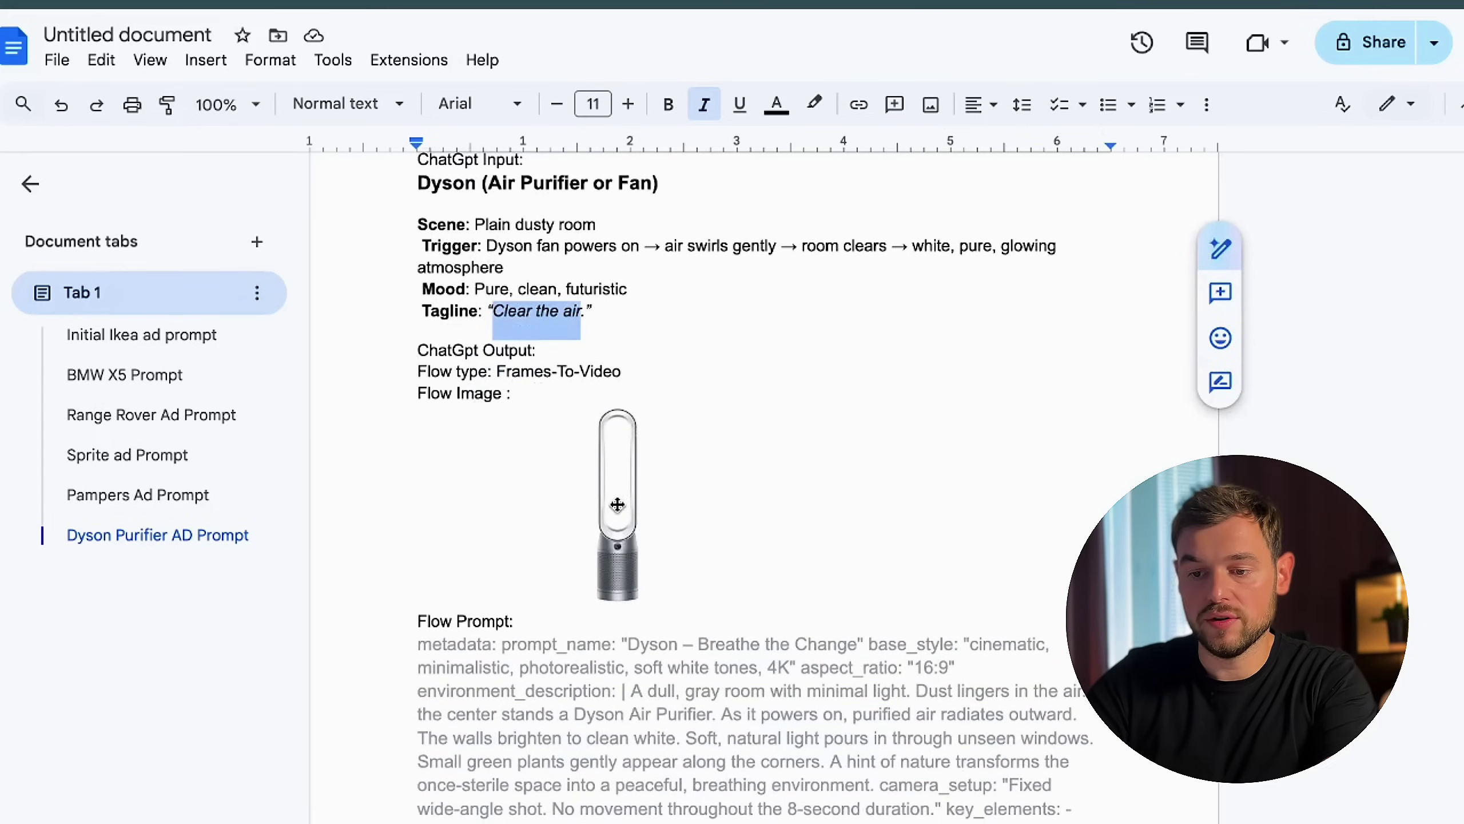
scroll(617, 504, down, 1)
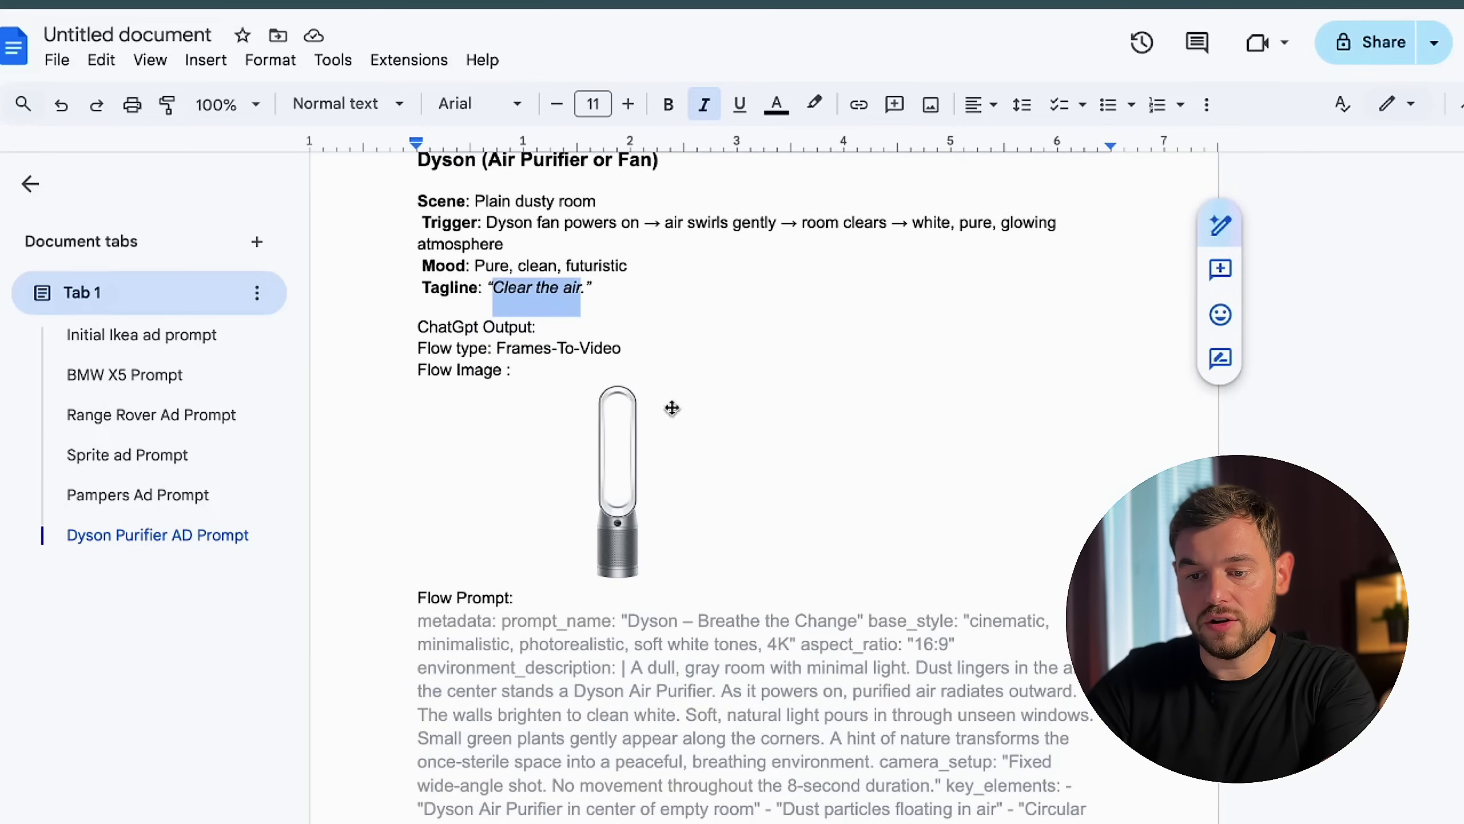
click(617, 421)
click(834, 450)
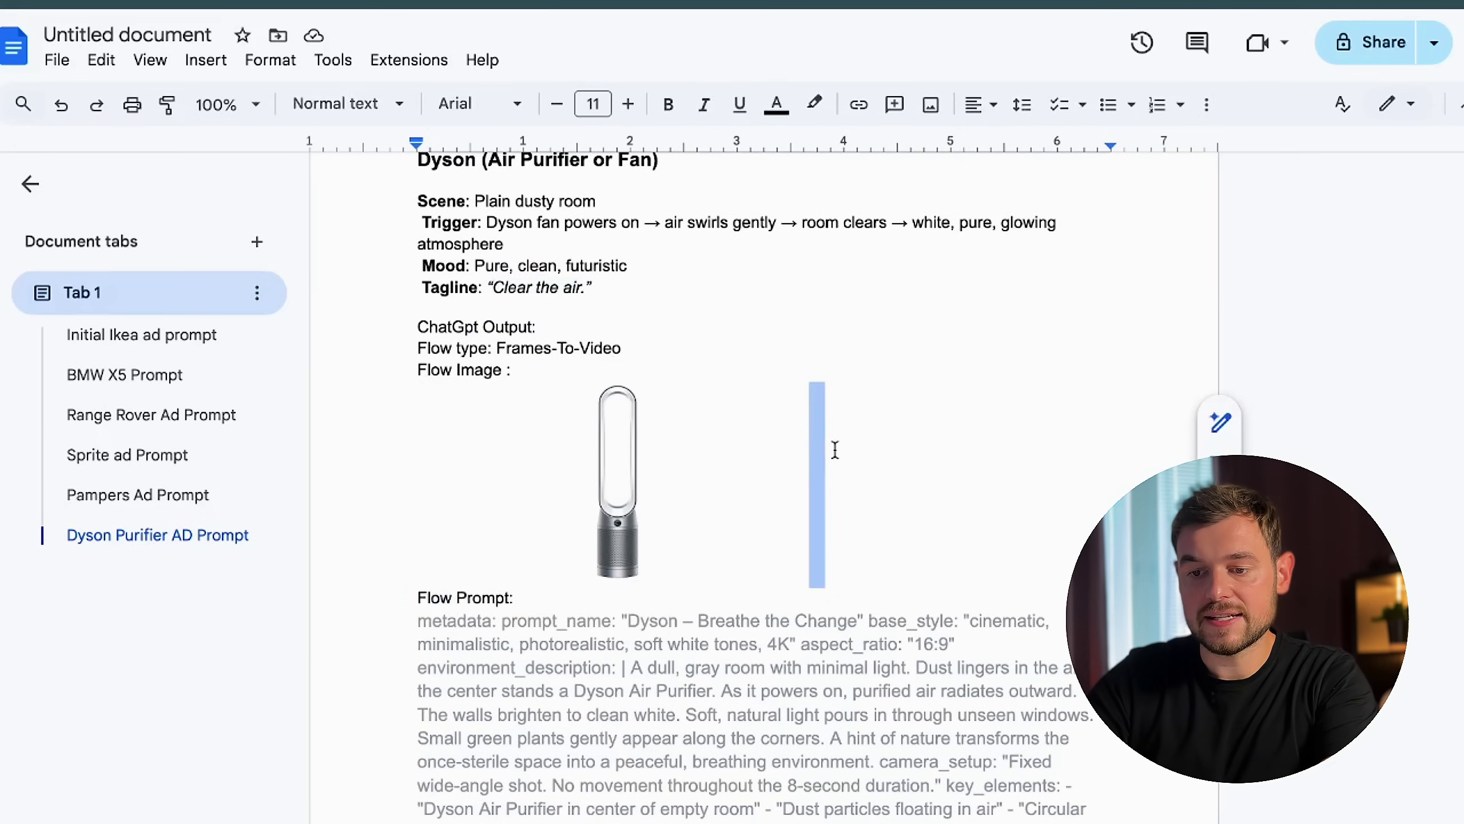
scroll(575, 560, down, 1)
drag(432, 563, 695, 618)
scroll(694, 616, down, 1)
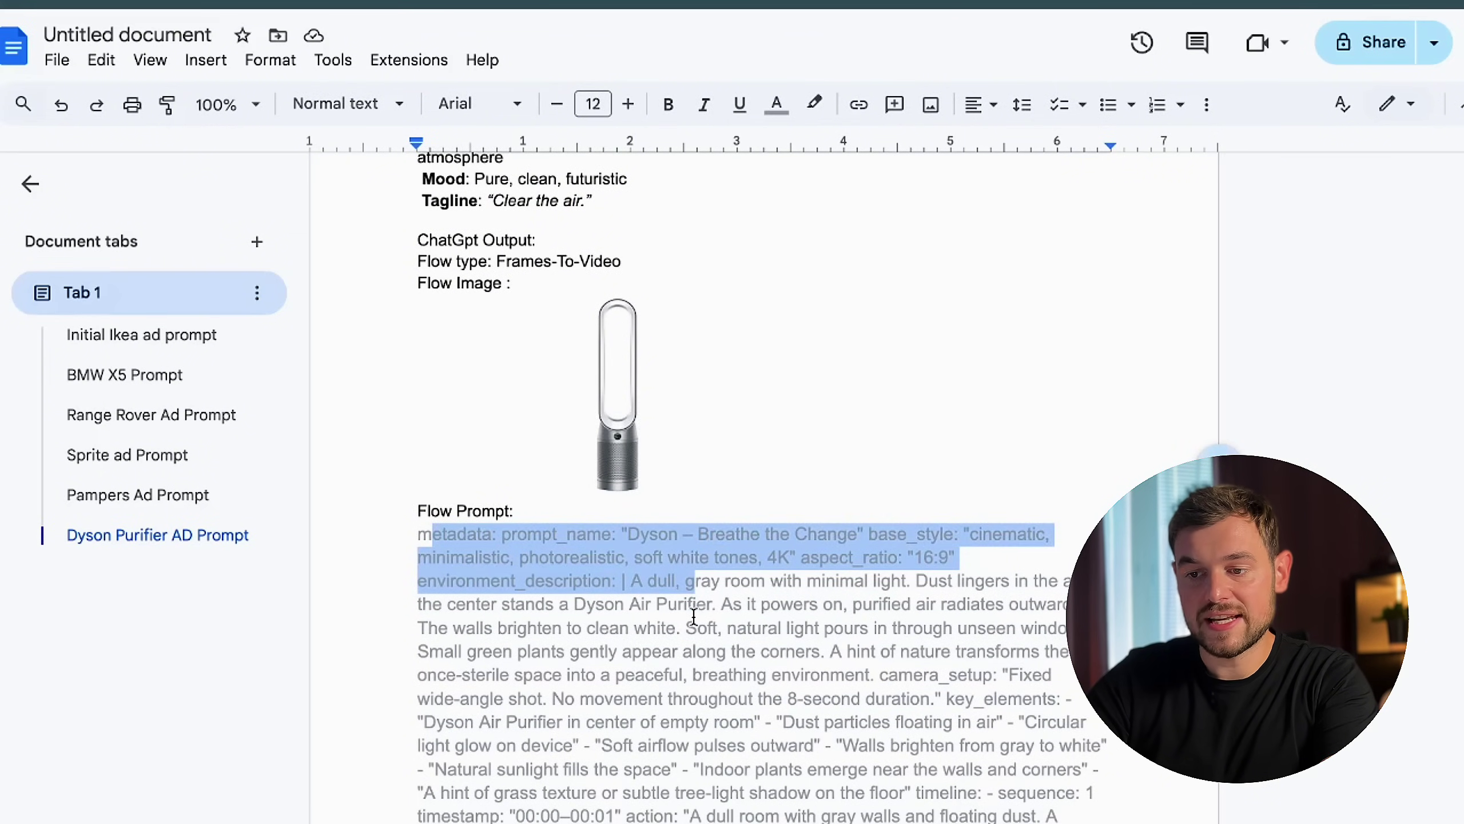
scroll(694, 616, up, 1)
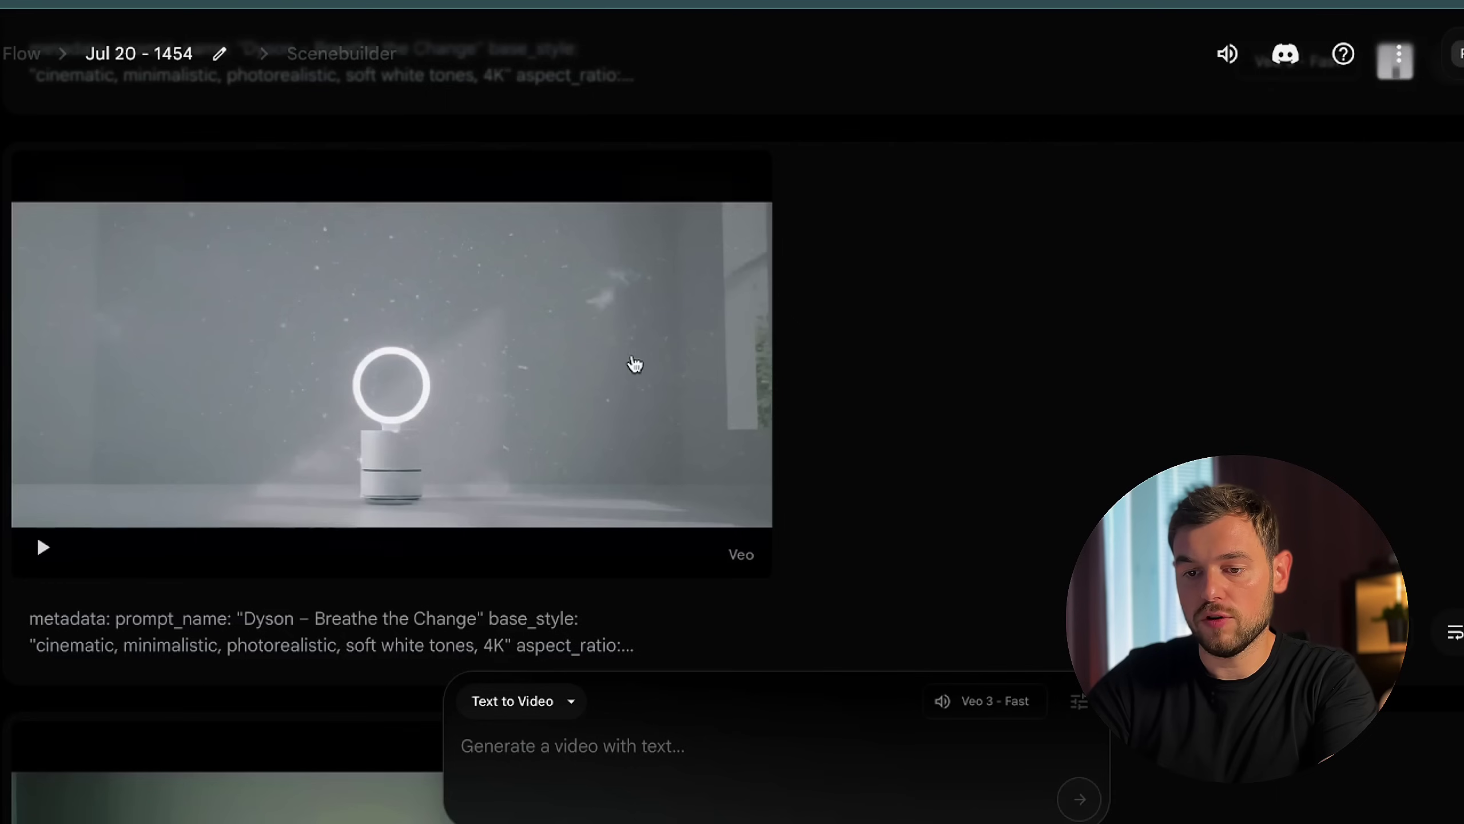
Change the mode from Text to Video to Frames to Video, cancelling the Dyson image crop
mouse_move(635, 363)
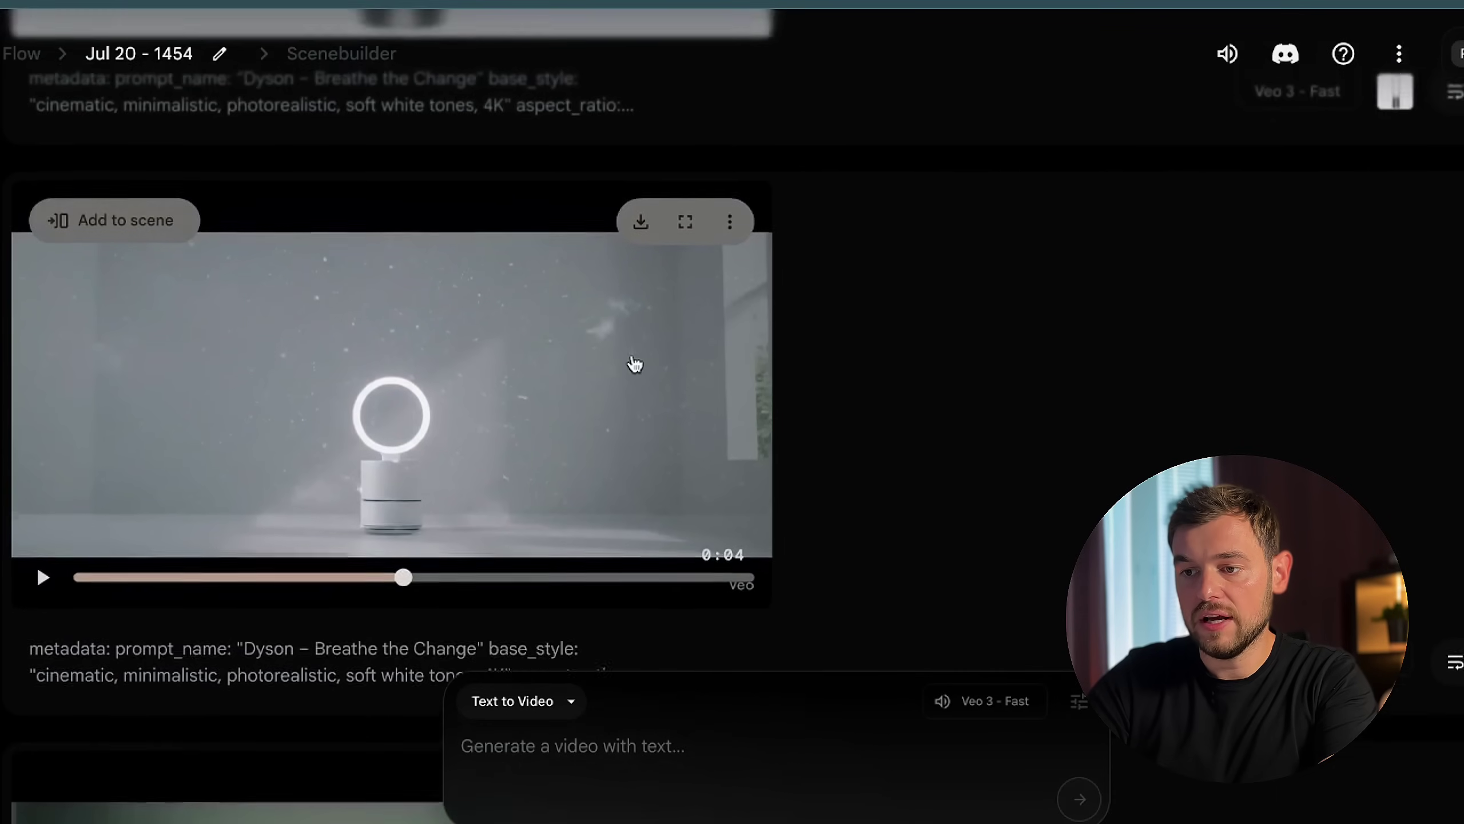
scroll(635, 363, up, 1)
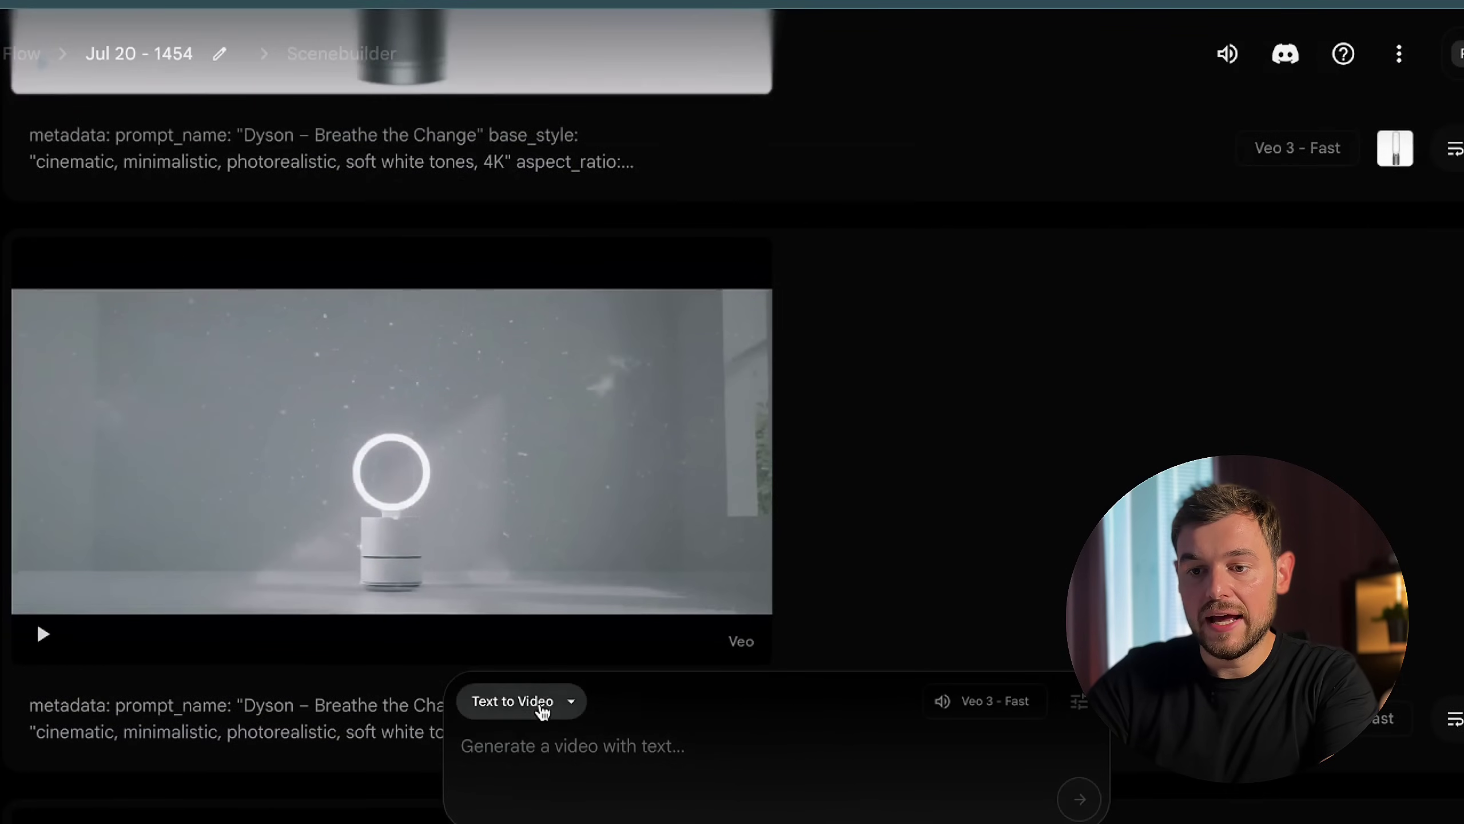
click(542, 709)
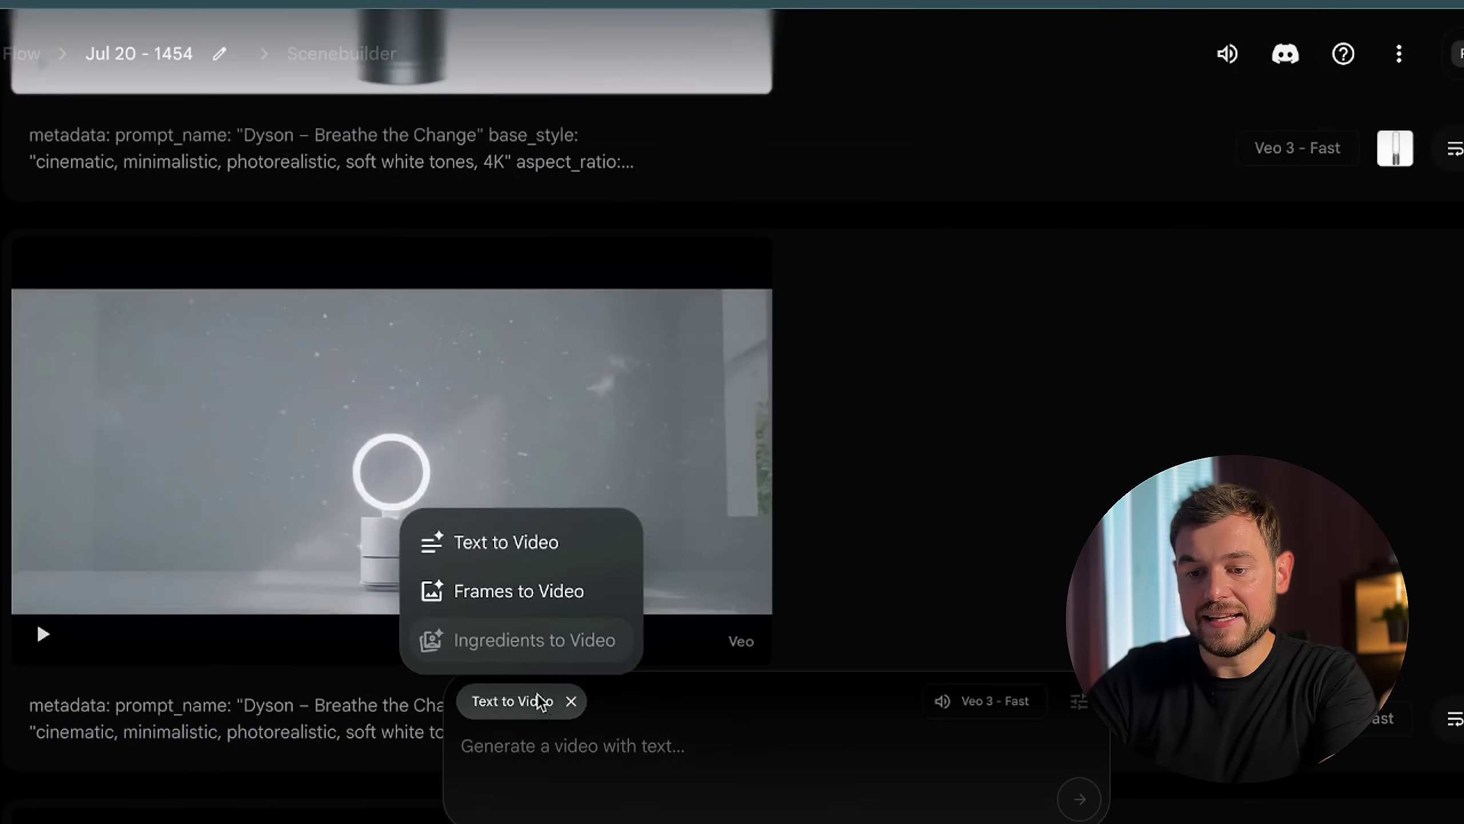
click(555, 603)
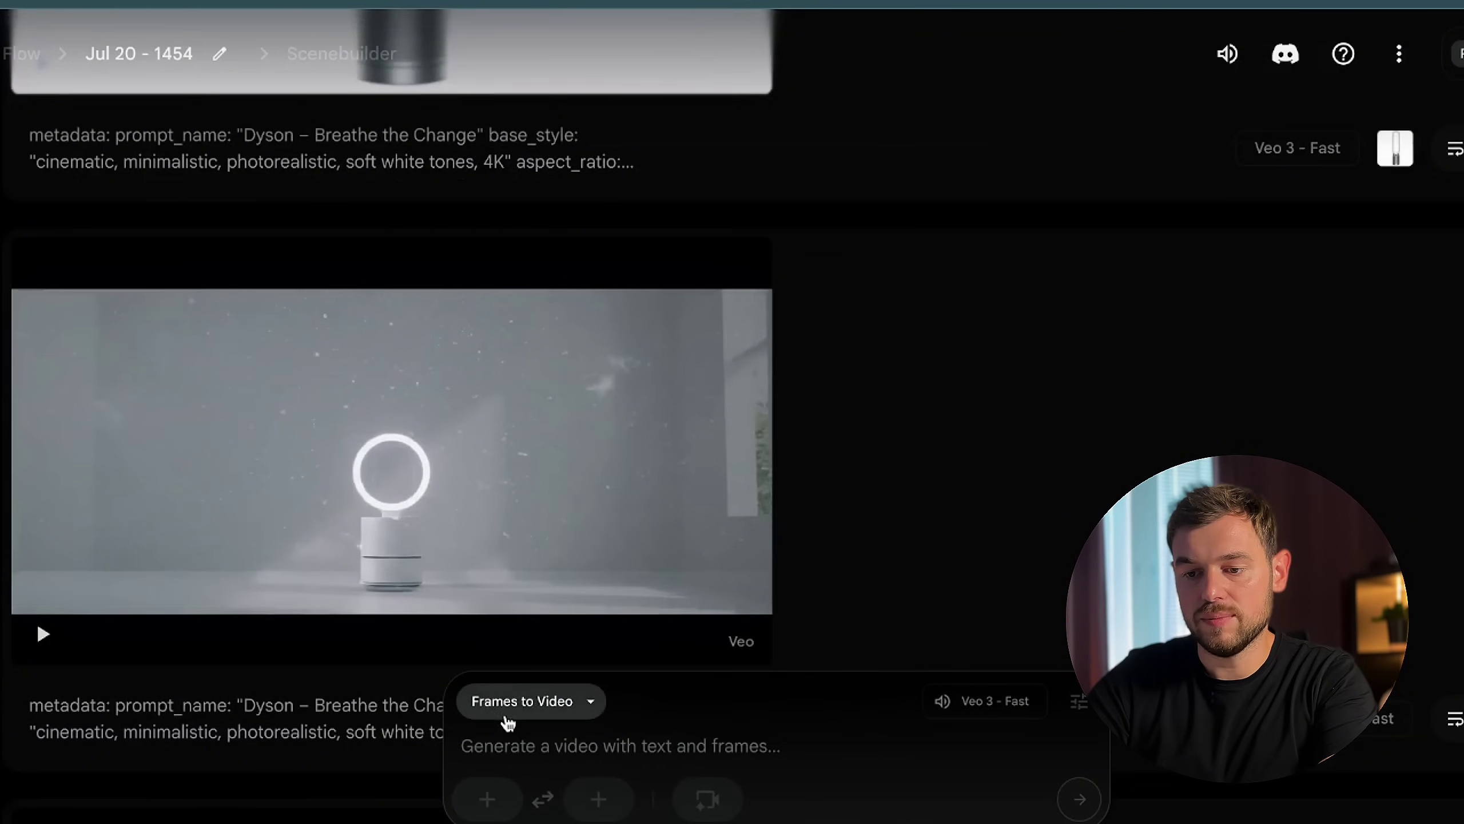
click(487, 799)
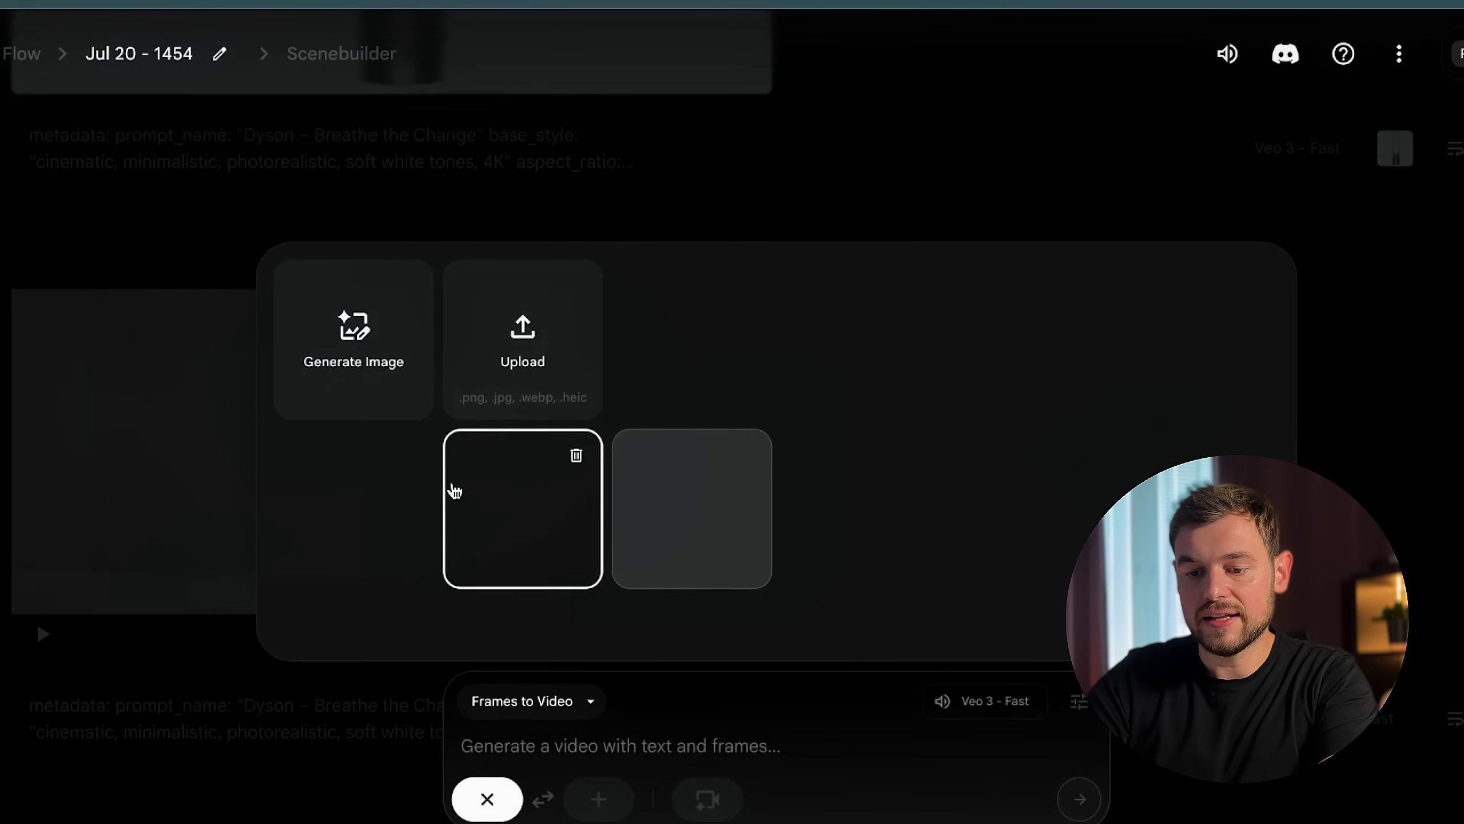
click(542, 339)
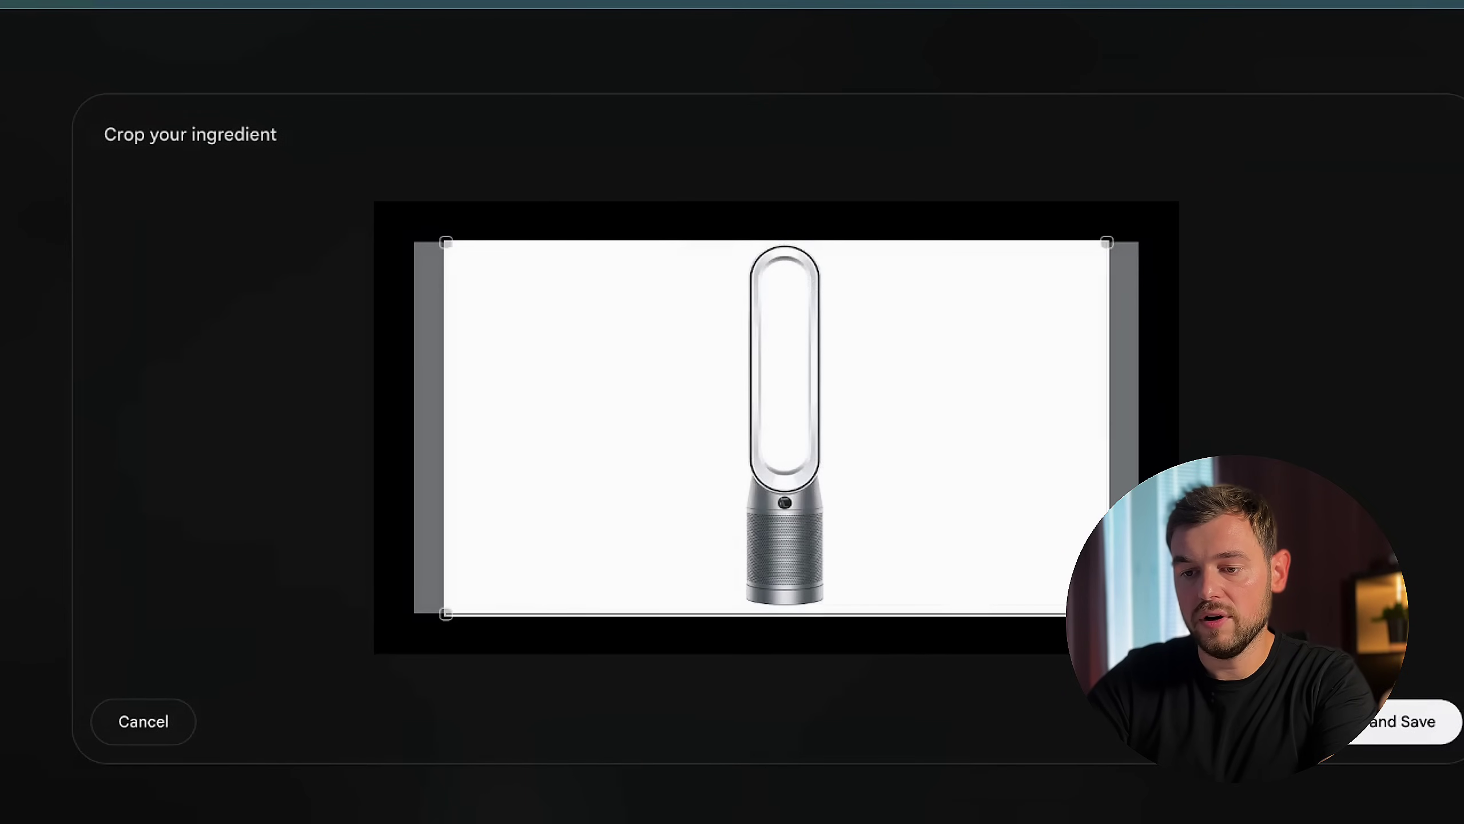
click(164, 725)
Close the frame picker and watch the Dyson tower-fan video in the plant-filled white room
click(220, 340)
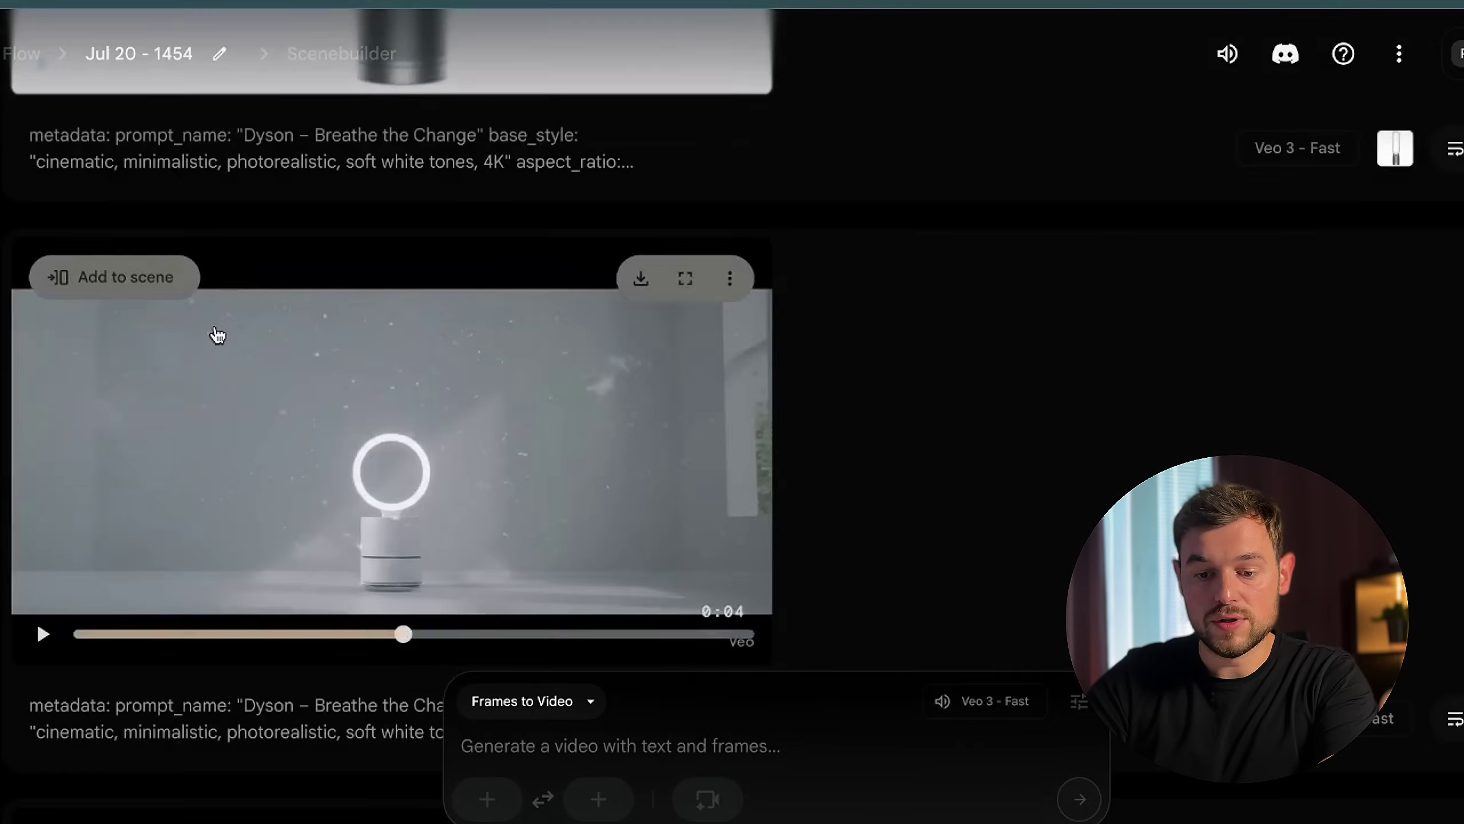
scroll(218, 334, up, 7)
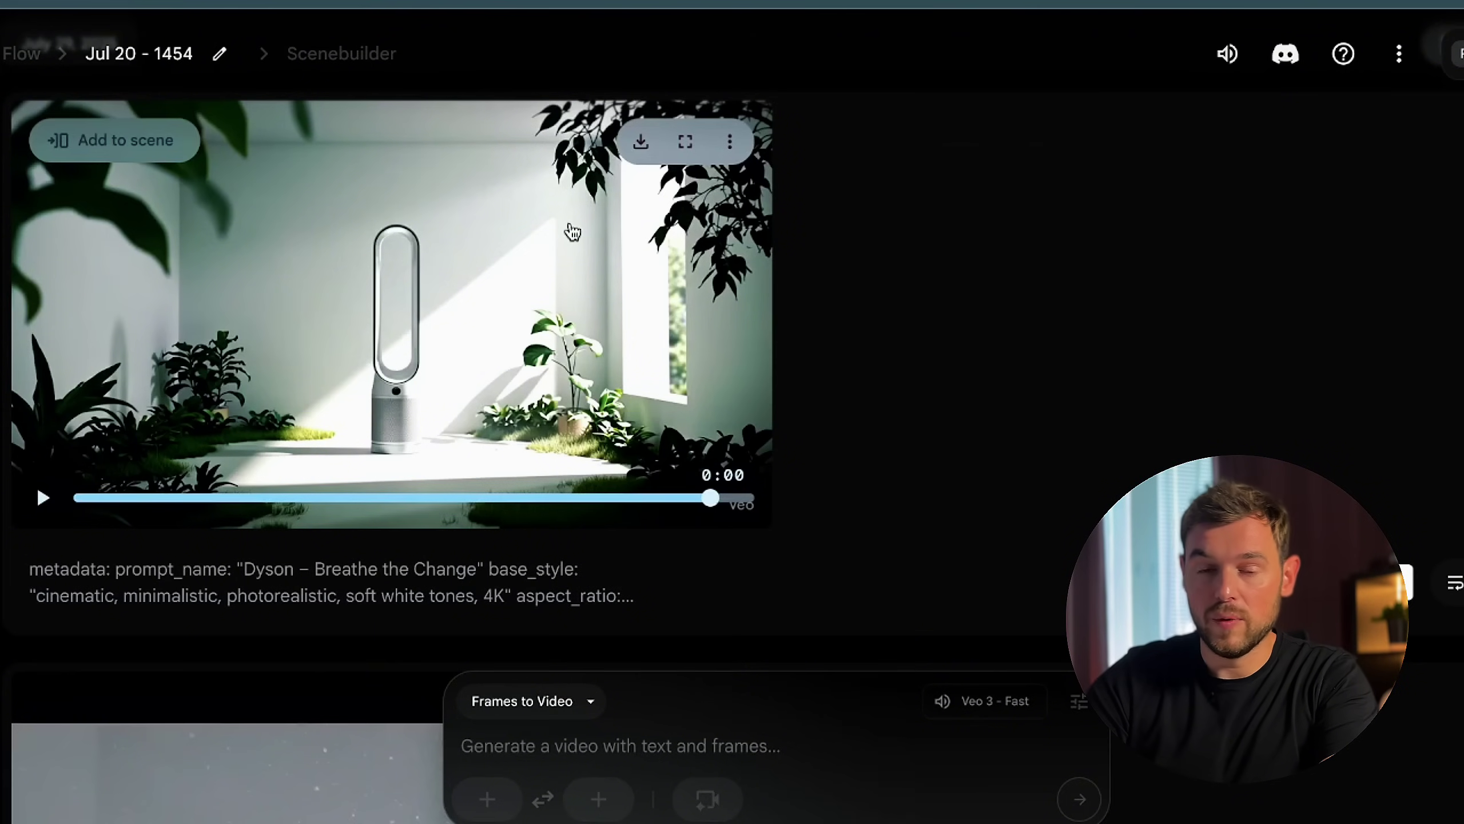
scroll(573, 230, down, 1)
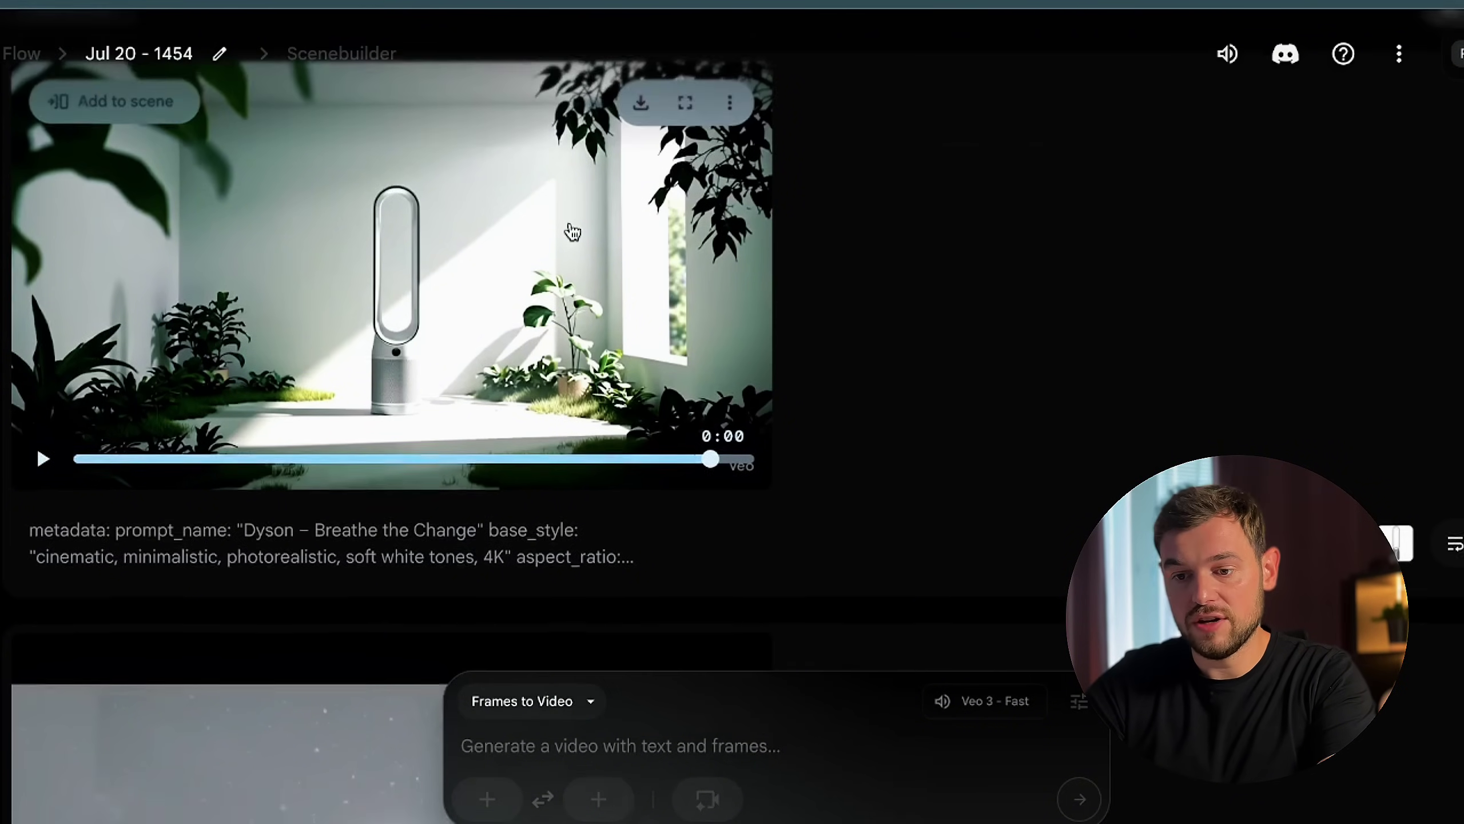
scroll(573, 230, up, 1)
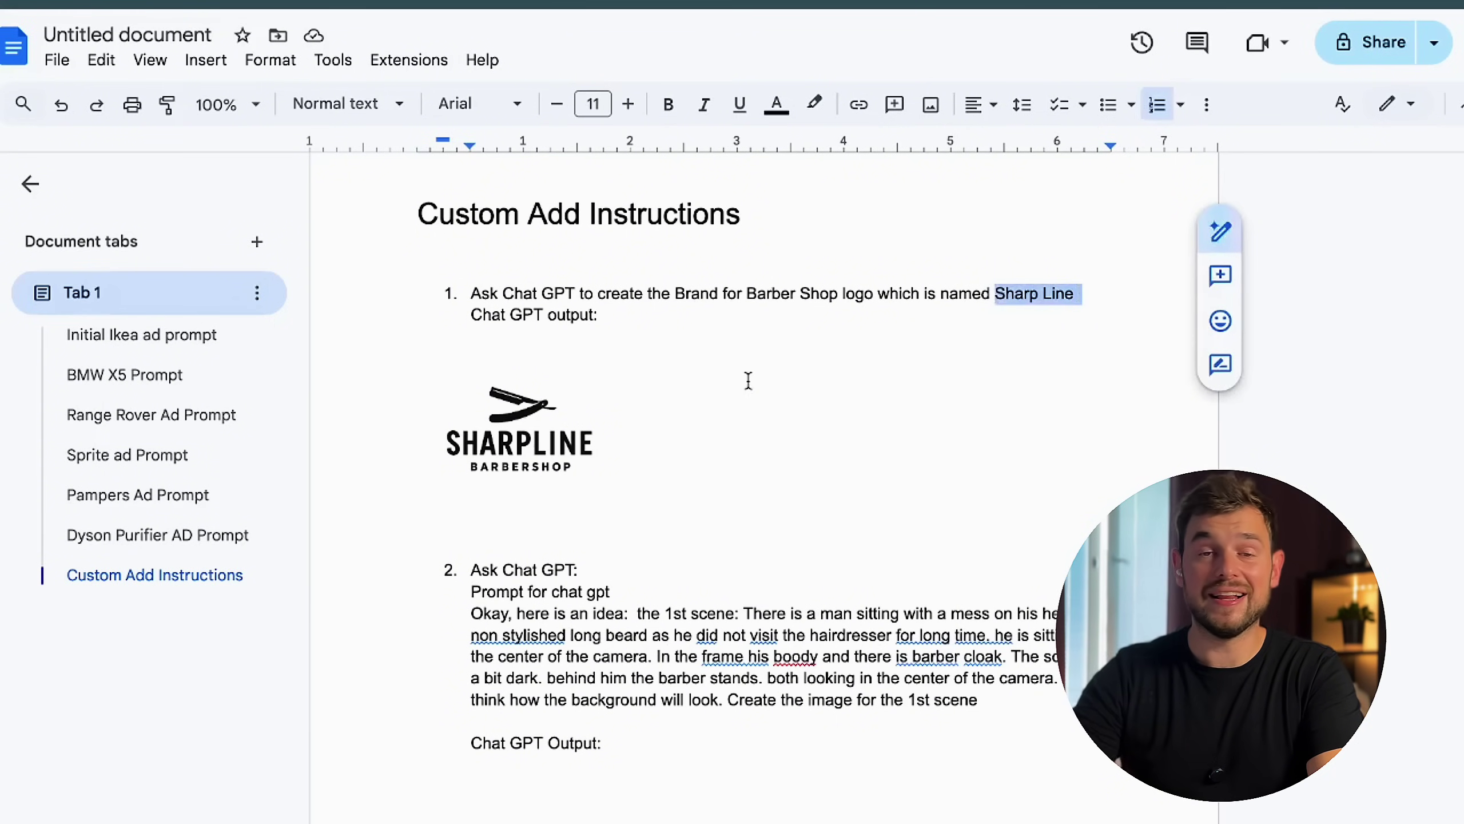
Review the first logo instruction, then enlarge the SHARPLINE logo image to roughly twice its size
click(662, 324)
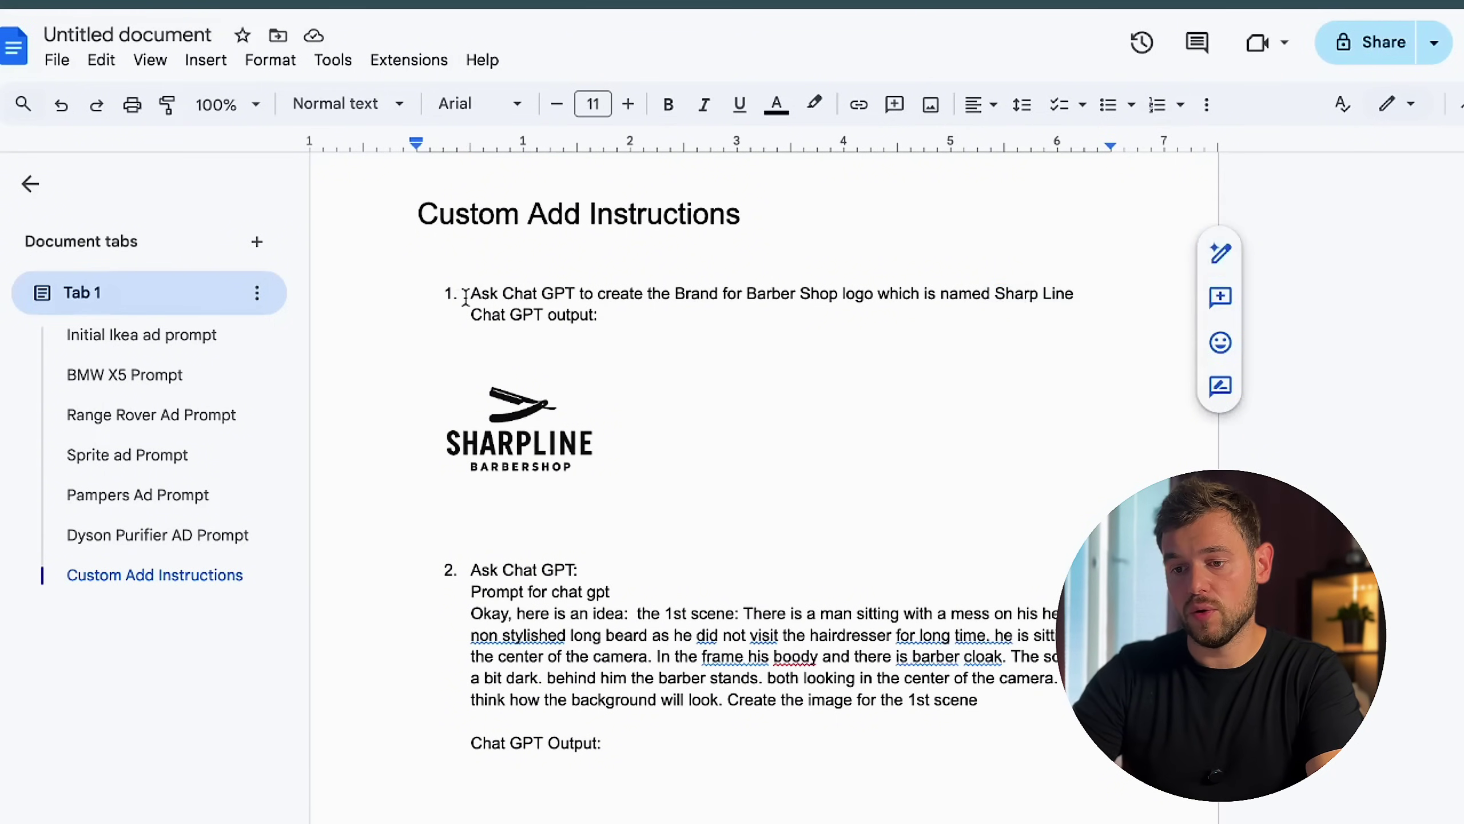
drag(466, 297, 555, 327)
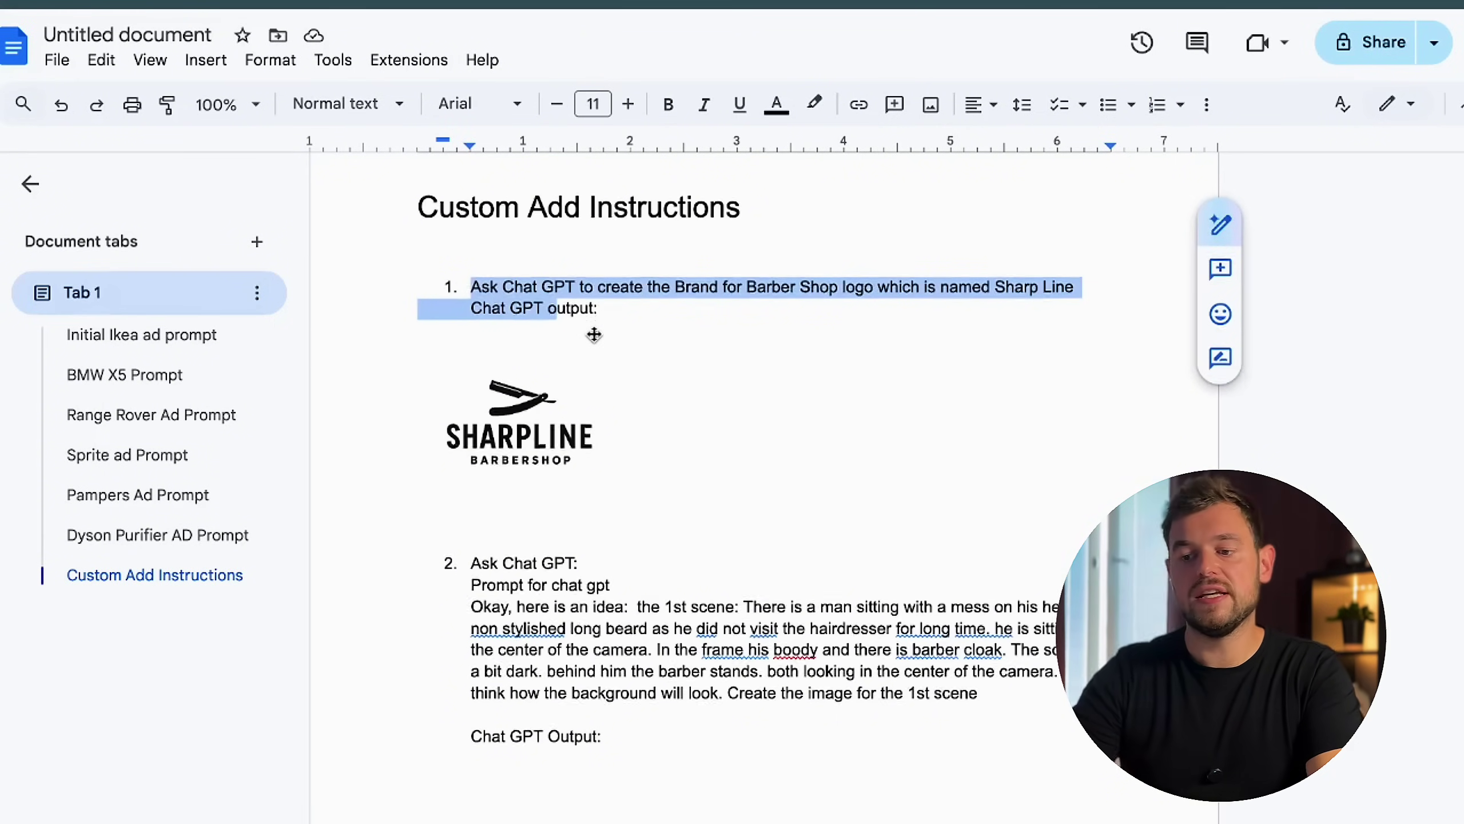
scroll(594, 334, down, 2)
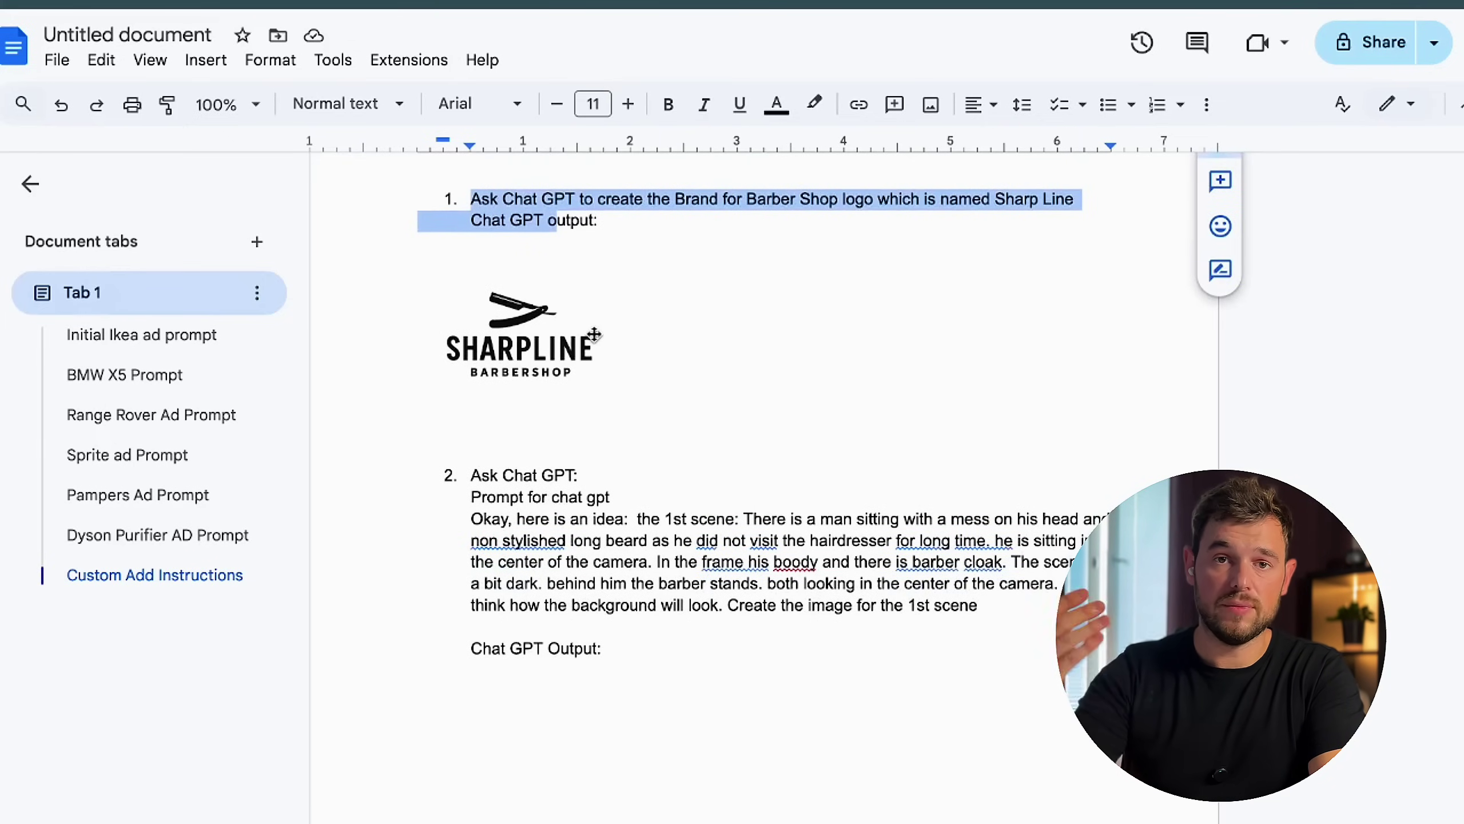
click(660, 327)
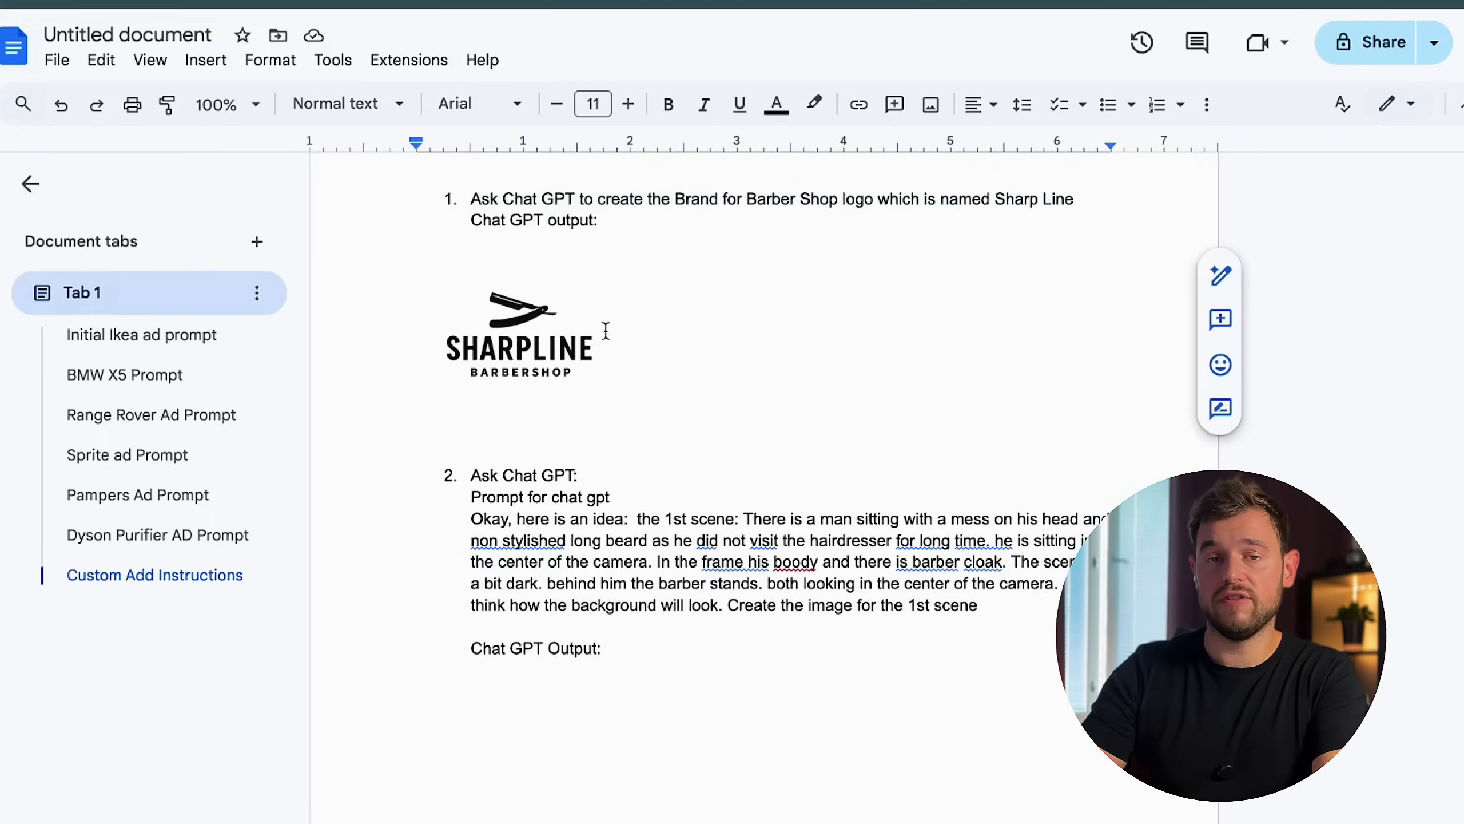
click(566, 309)
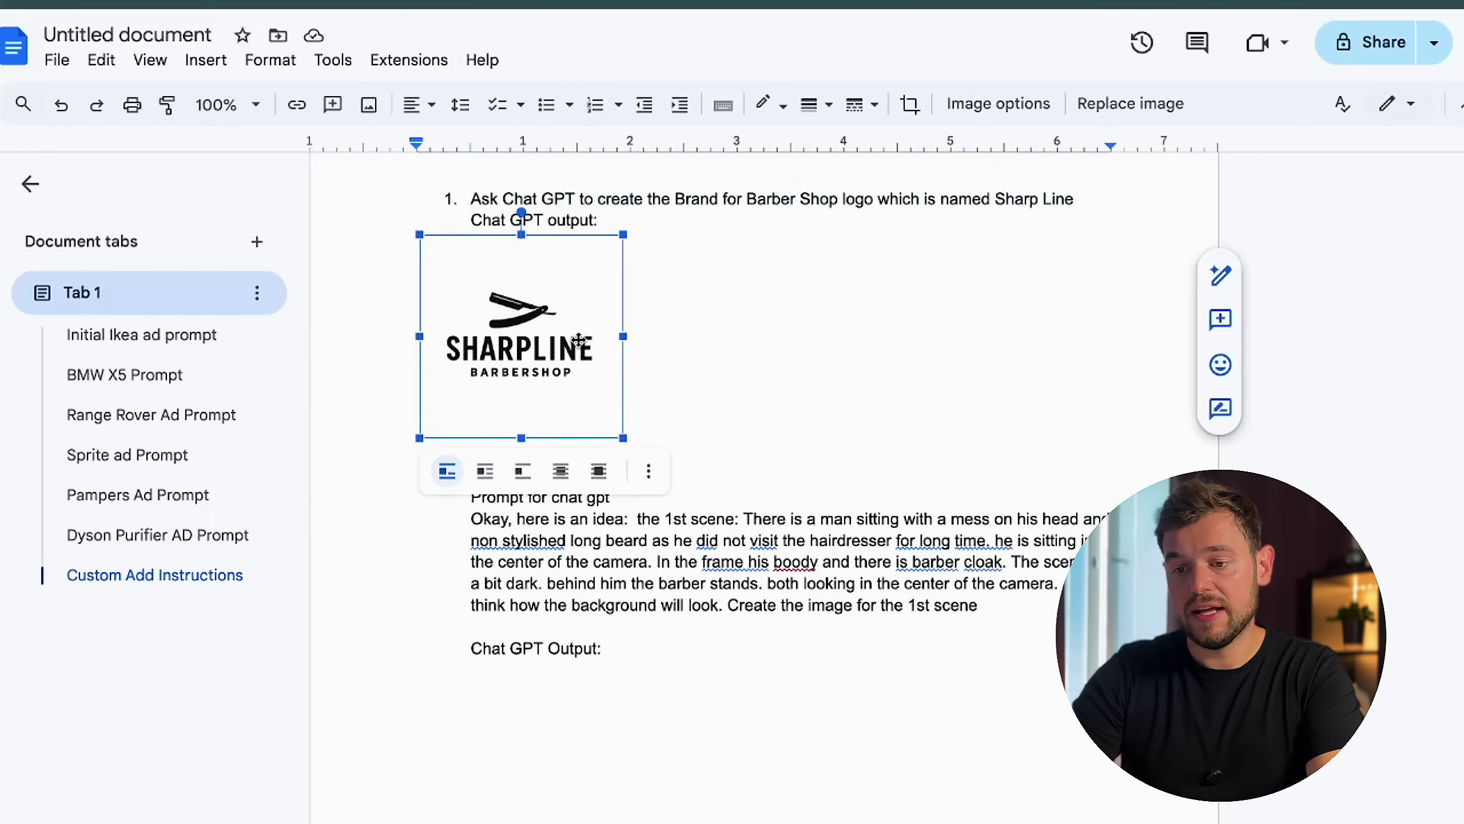
drag(626, 440, 835, 650)
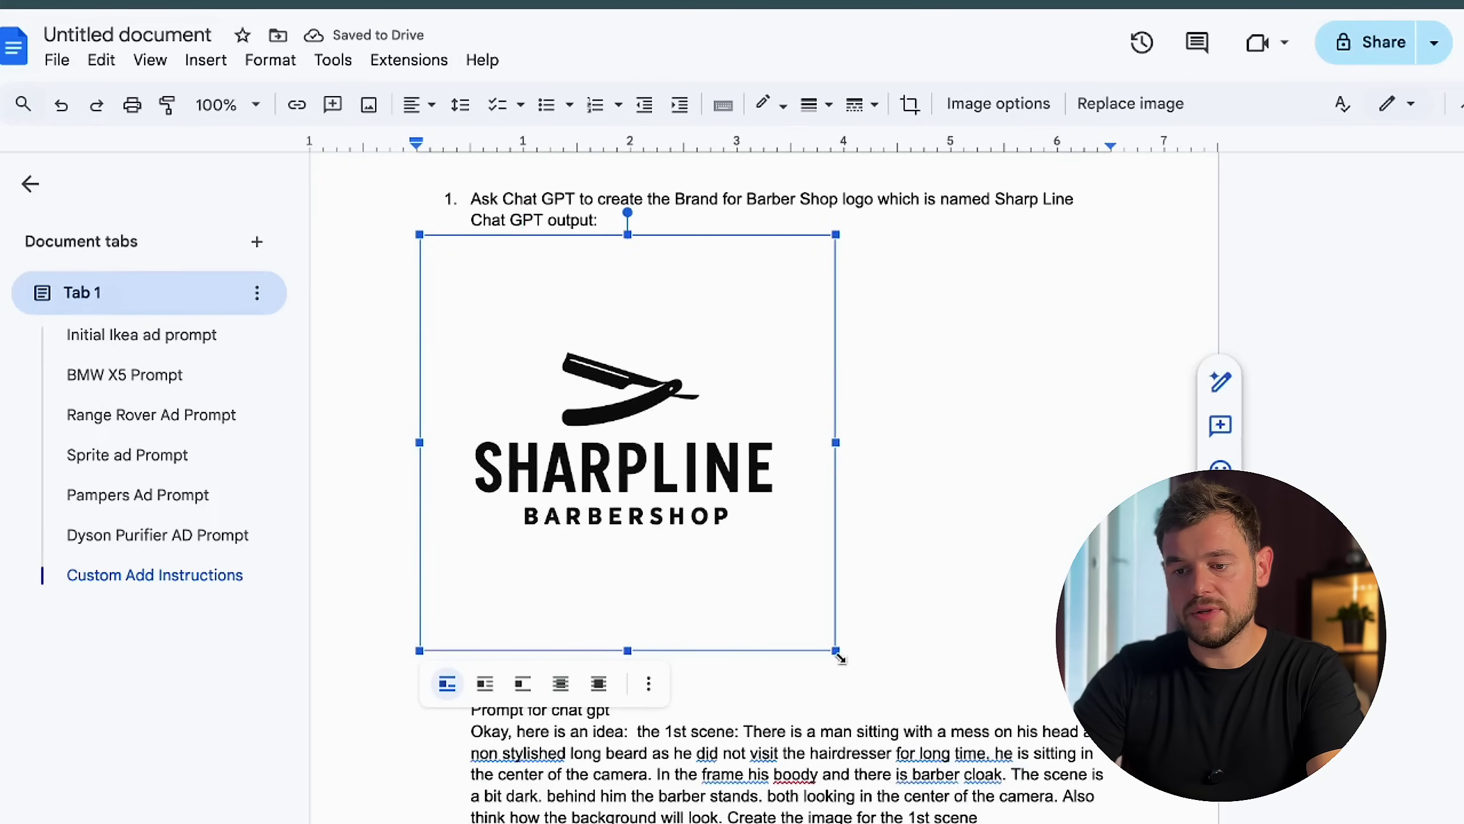
Shrink the SHARPLINE logo back to a moderate size and deselect it
drag(836, 651, 681, 413)
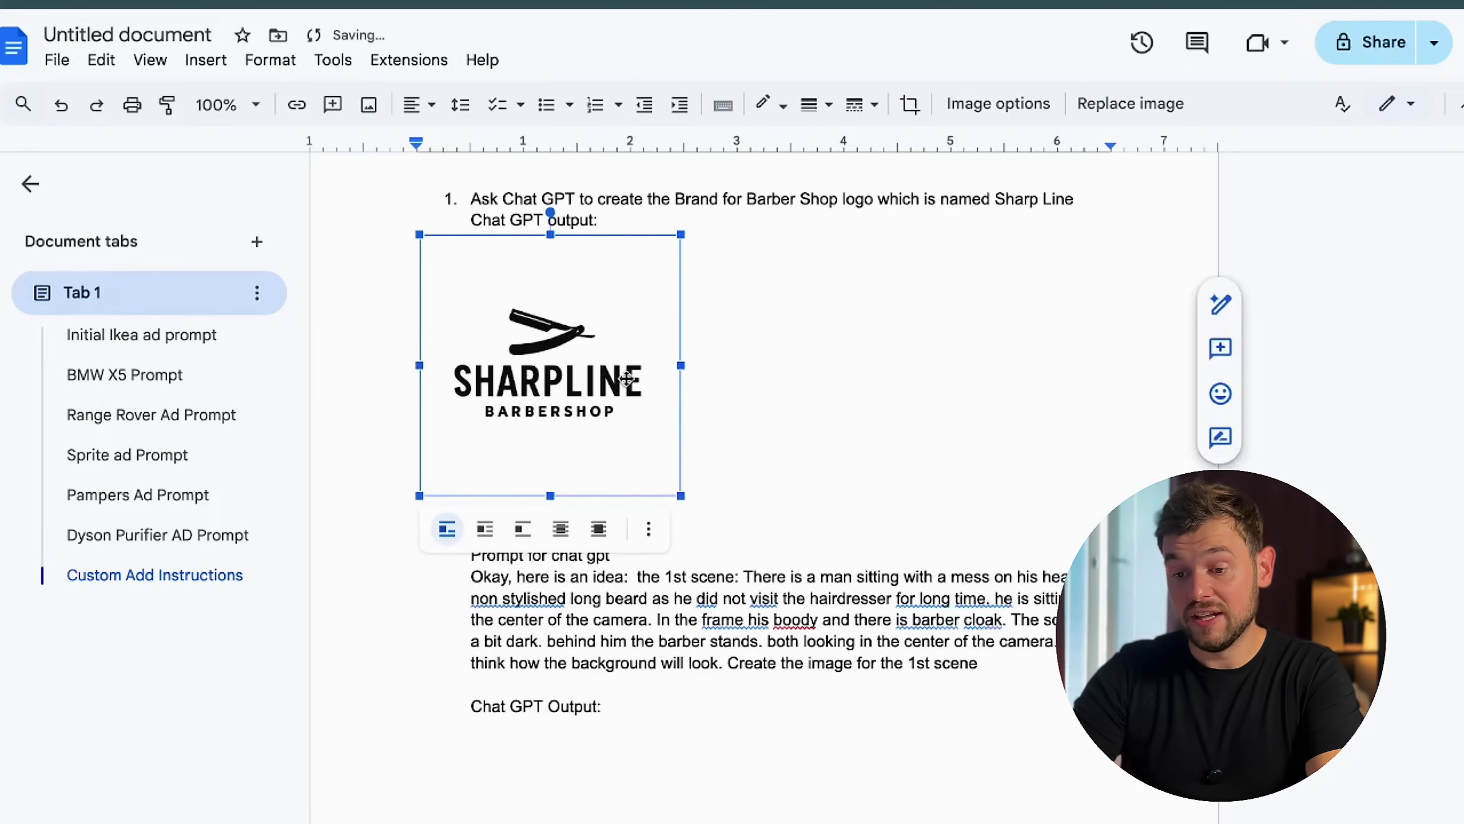
click(814, 474)
scroll(814, 475, down, 3)
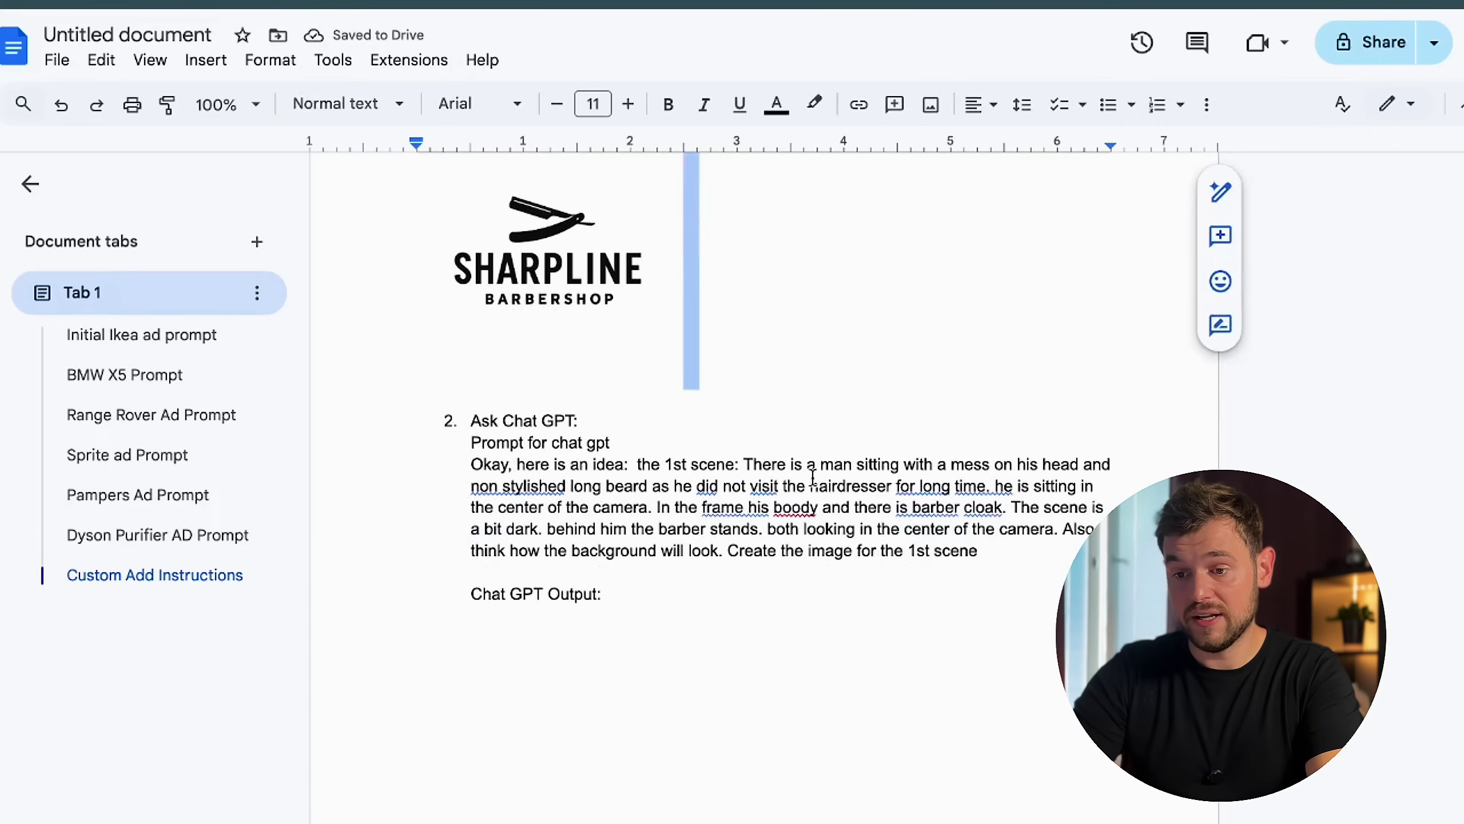
scroll(813, 477, down, 1)
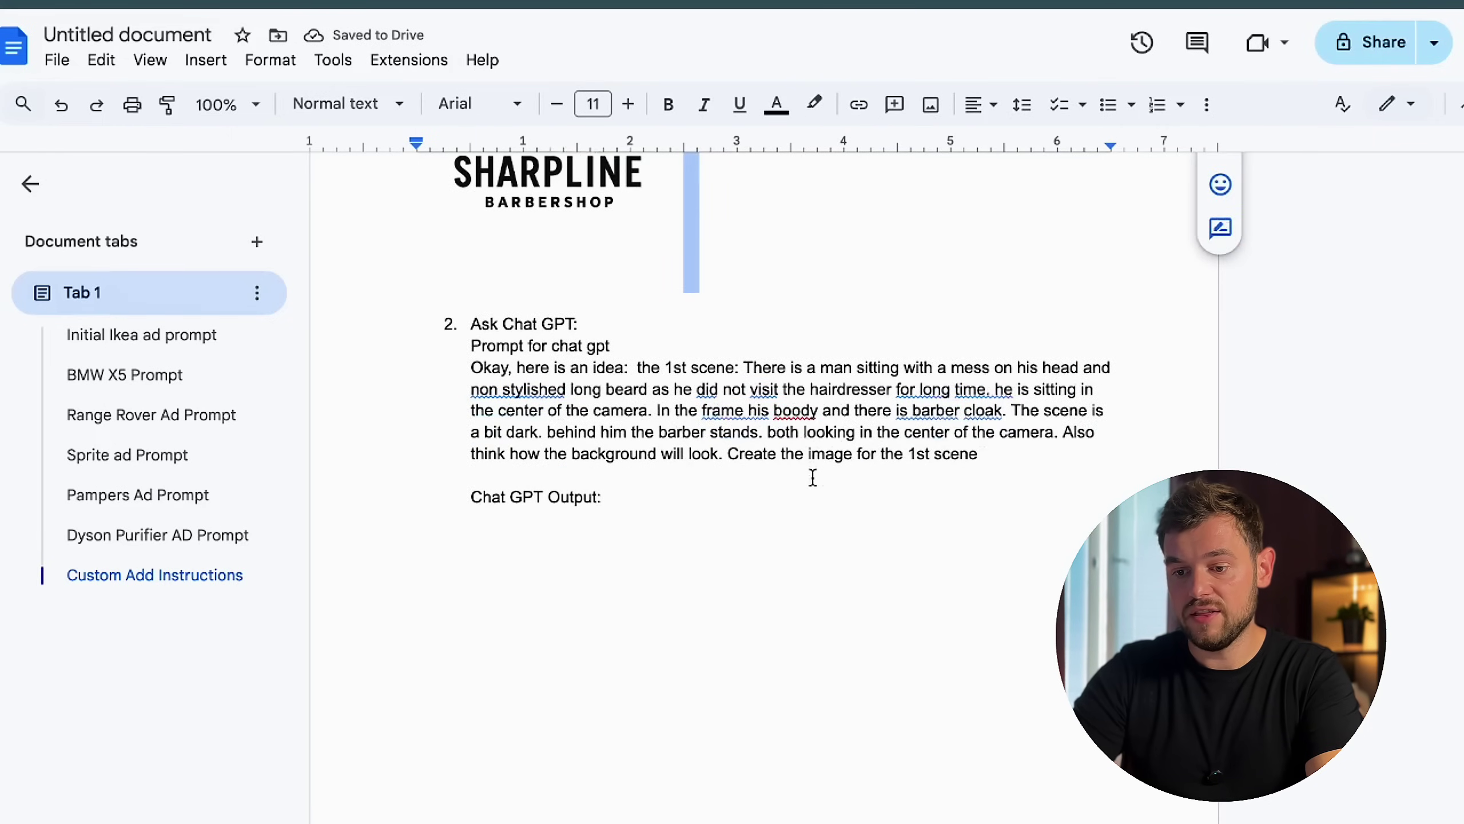
Highlight key phrases of the scene prompt, then scroll to the bearded man and barber image
click(471, 367)
drag(471, 367, 593, 372)
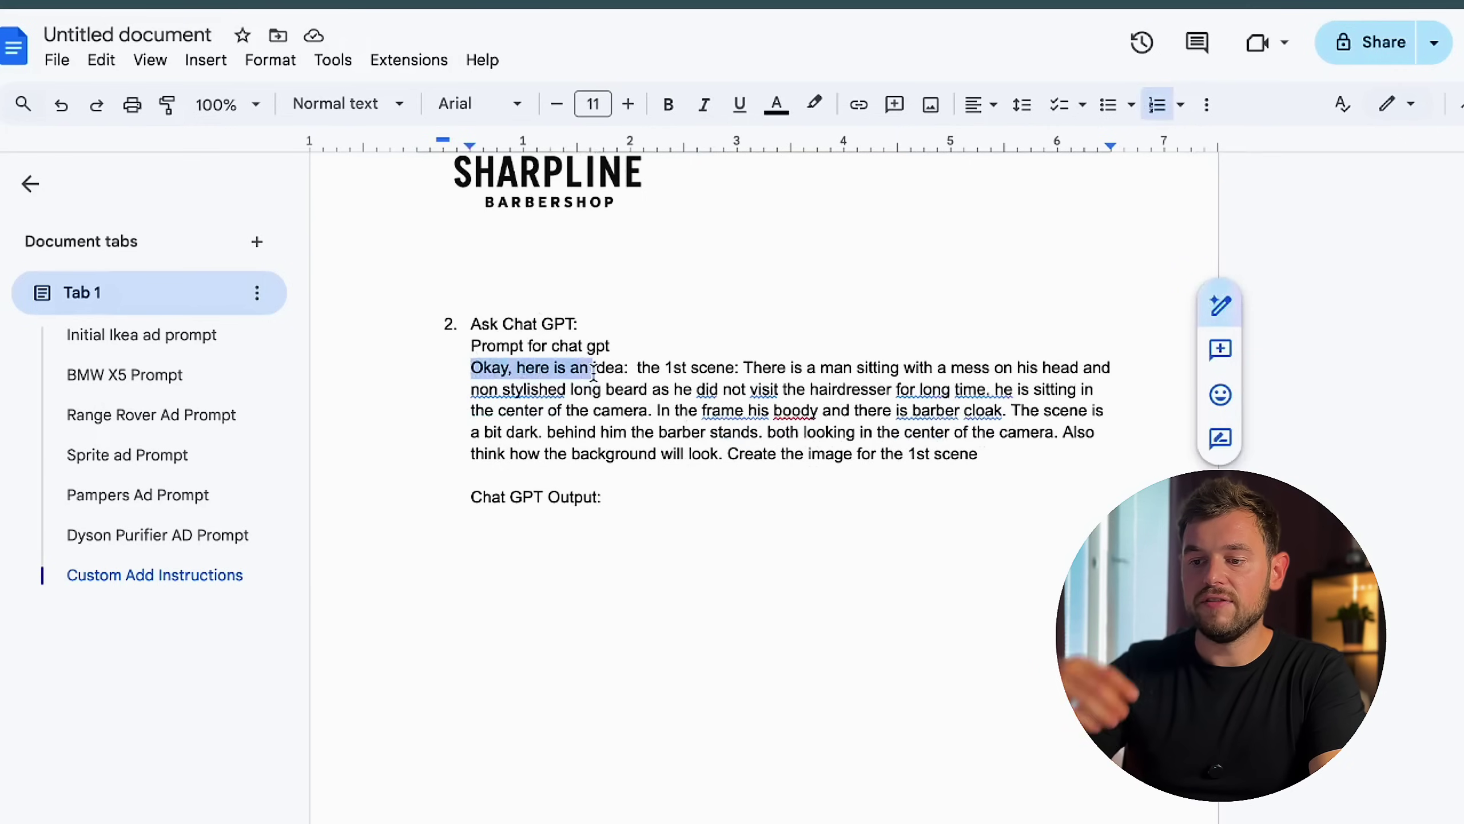
click(570, 390)
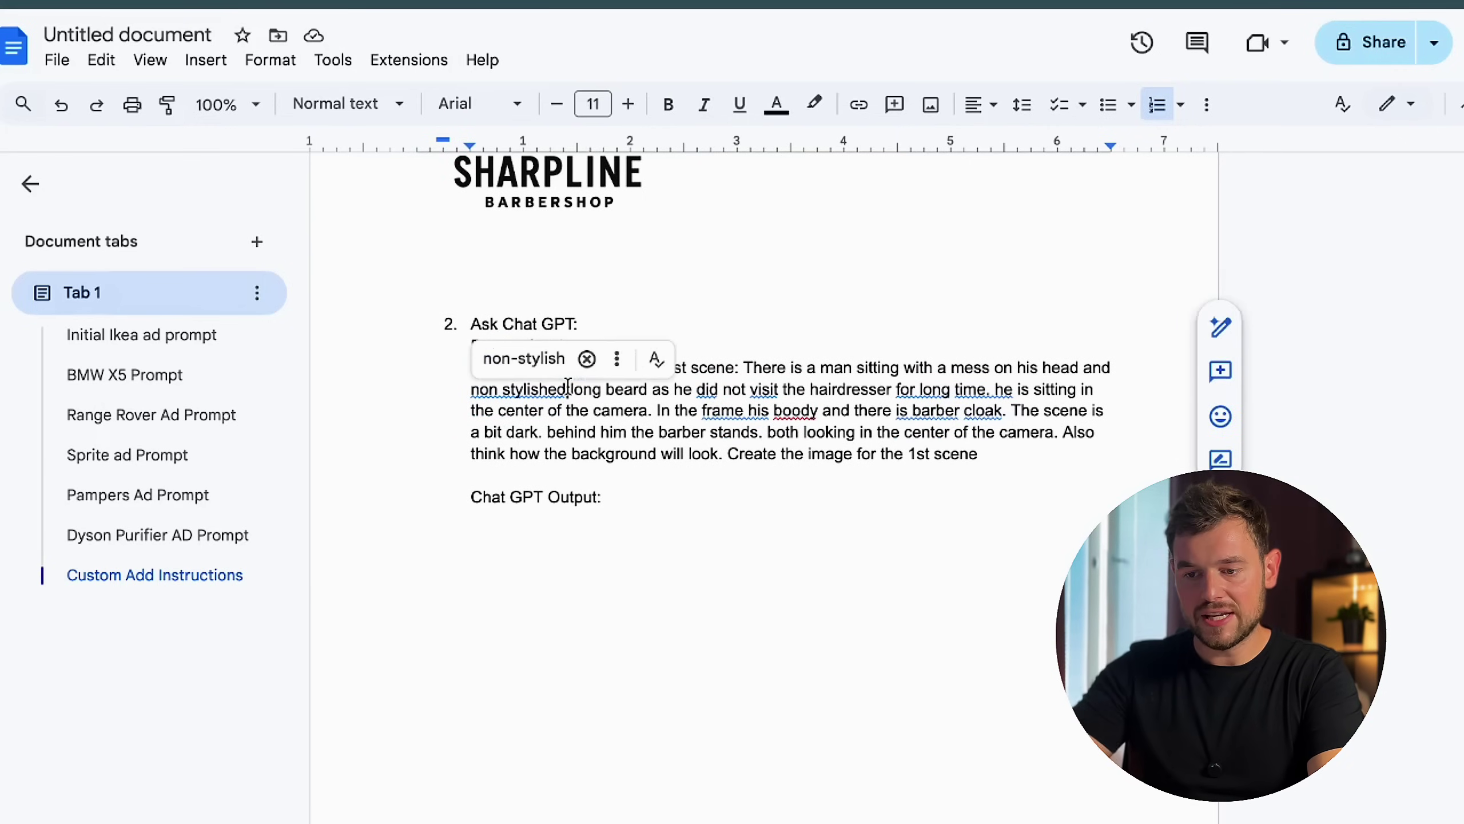
drag(570, 389, 626, 388)
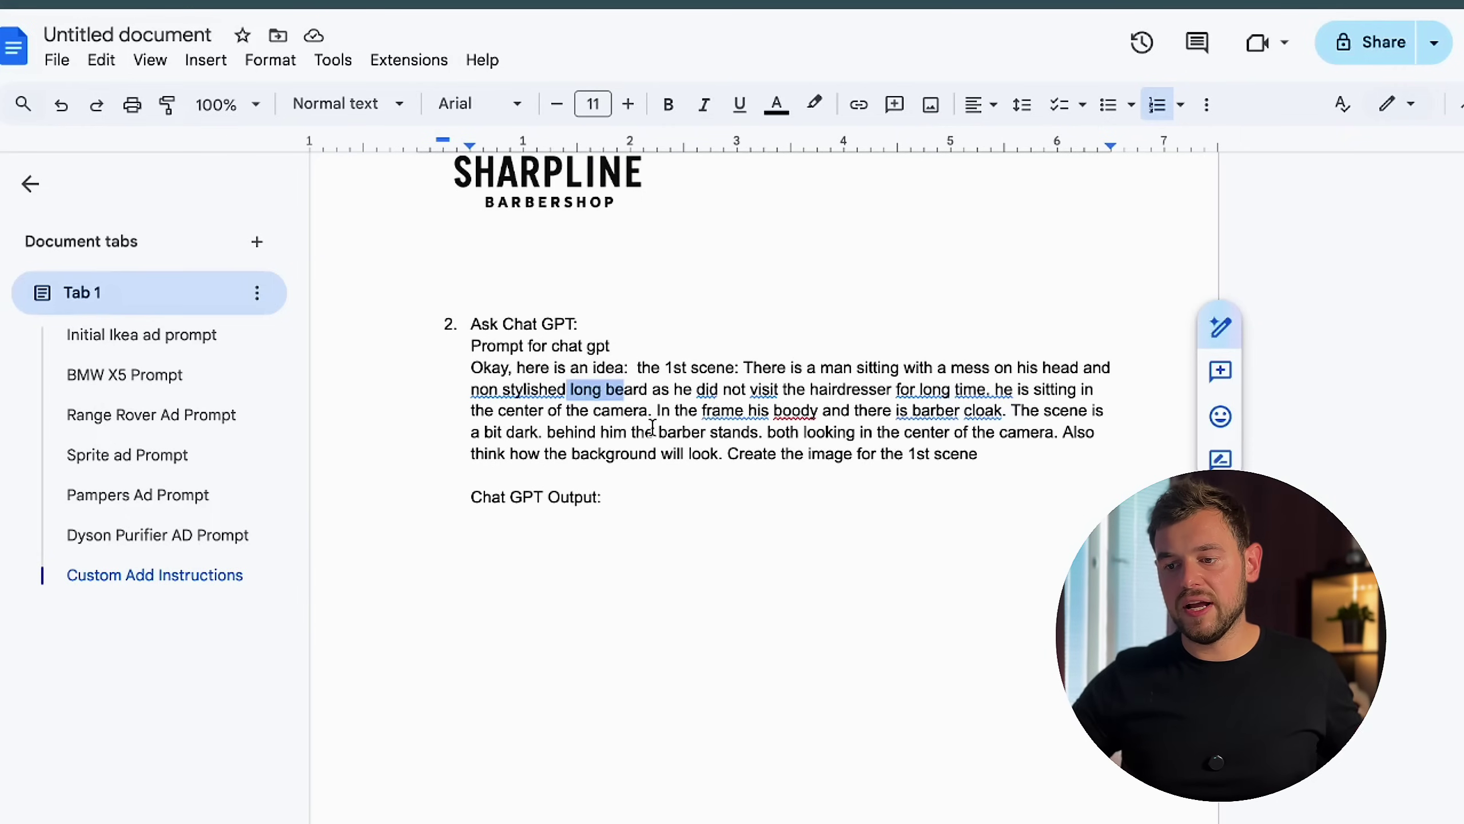
scroll(652, 427, down, 1)
drag(566, 414, 740, 415)
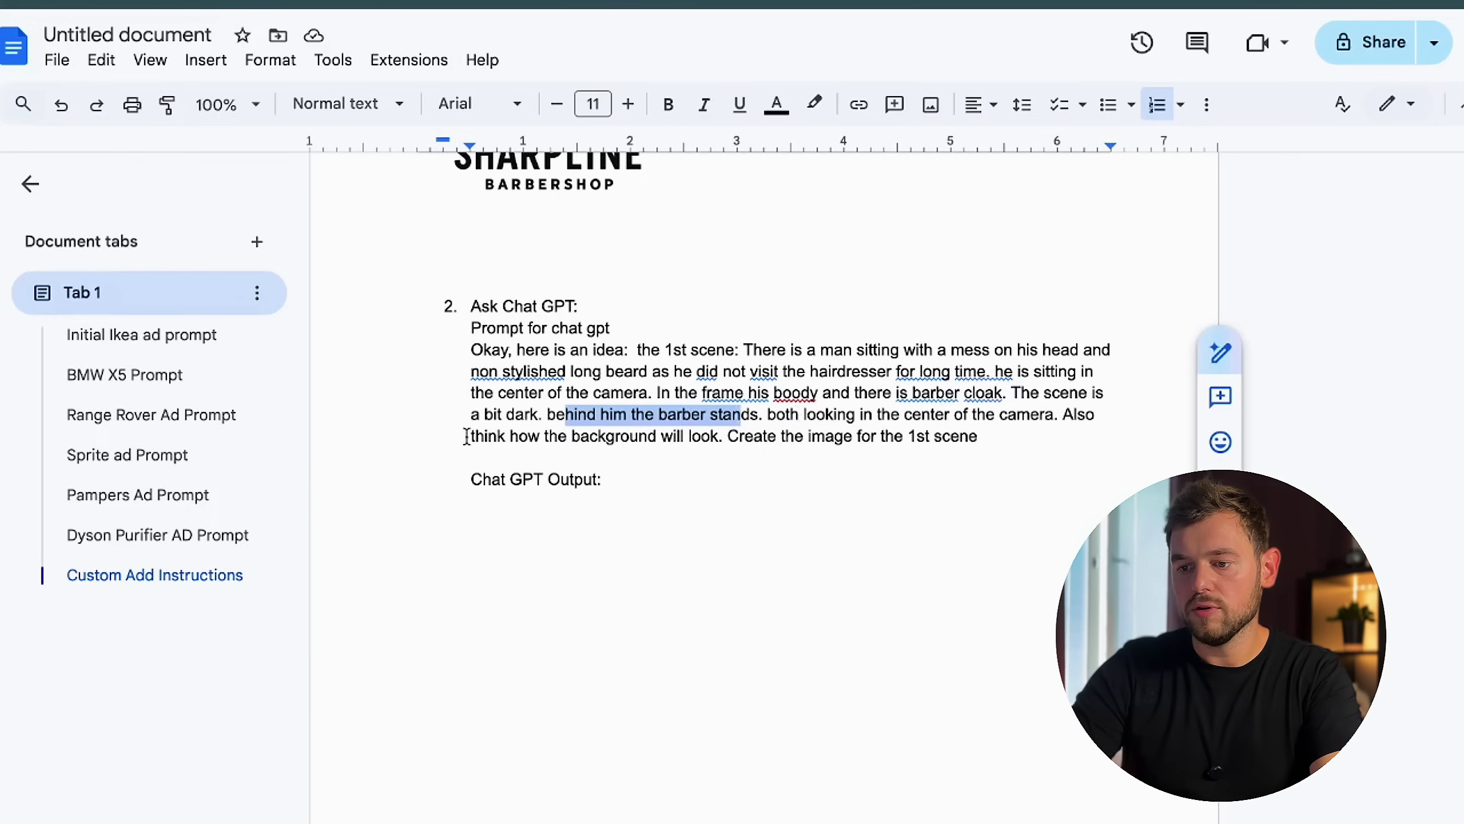
drag(466, 437, 715, 438)
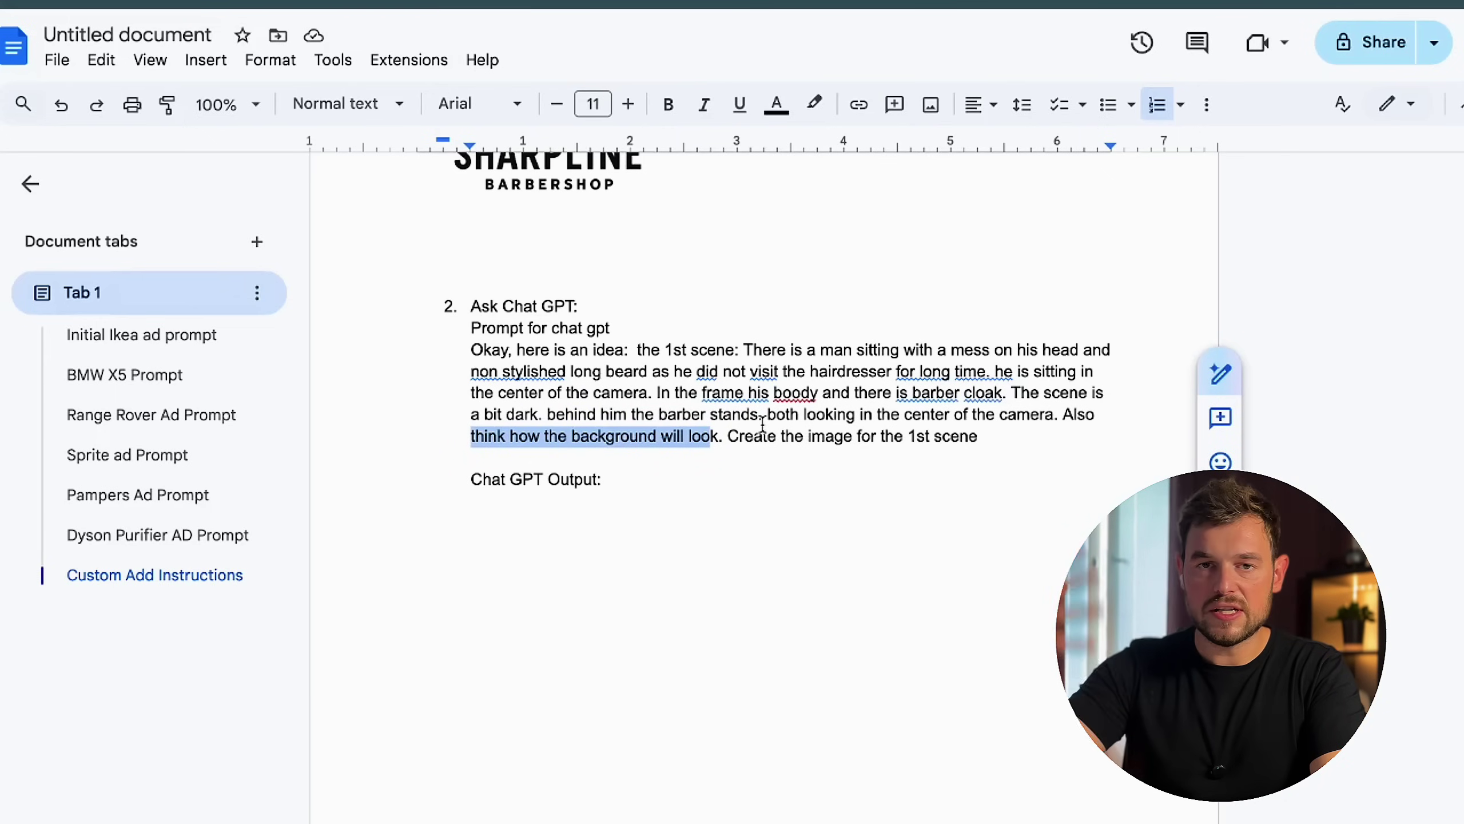
scroll(762, 425, down, 1)
drag(729, 392, 872, 399)
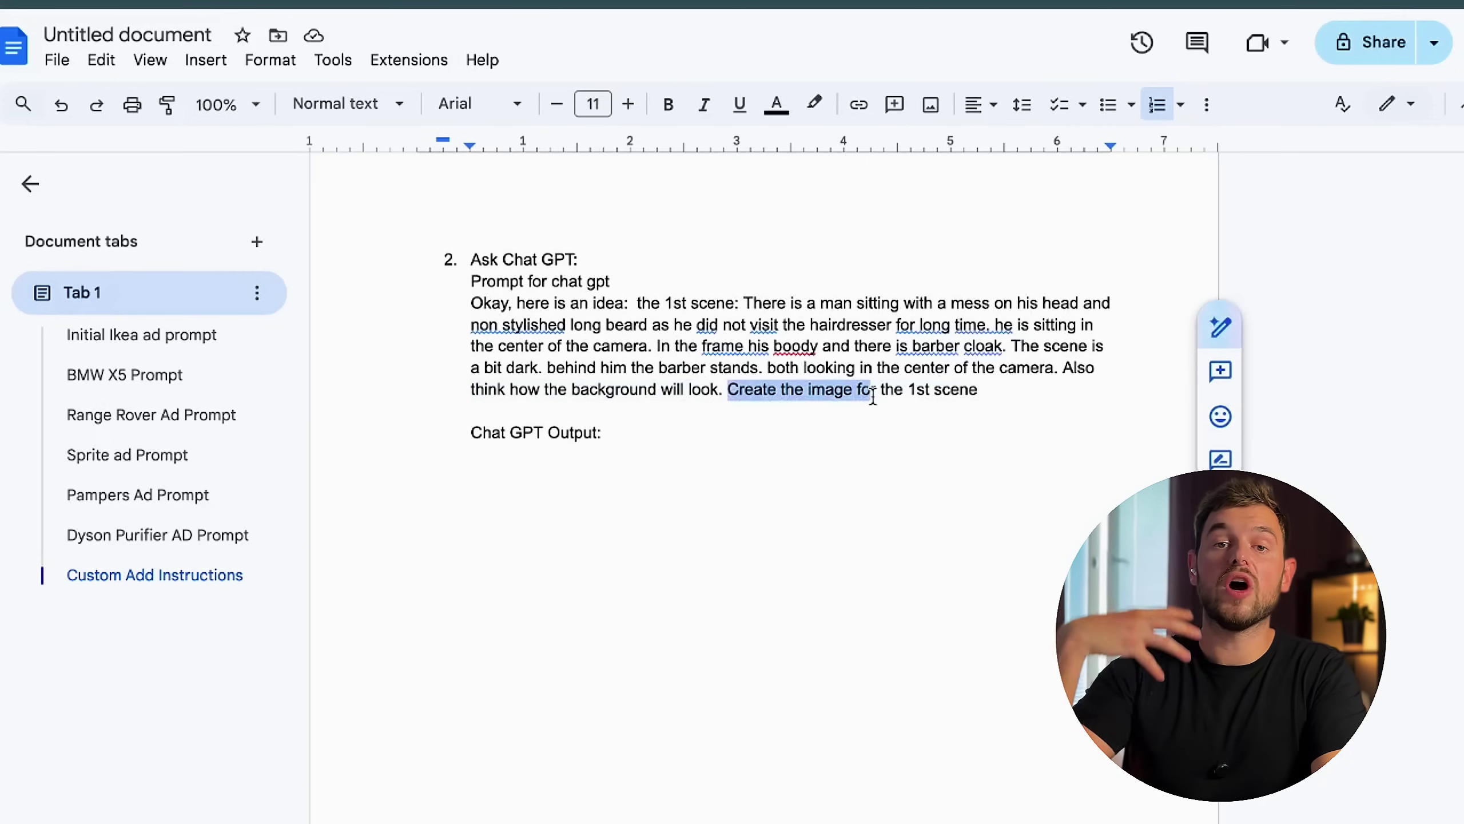
scroll(873, 397, down, 1)
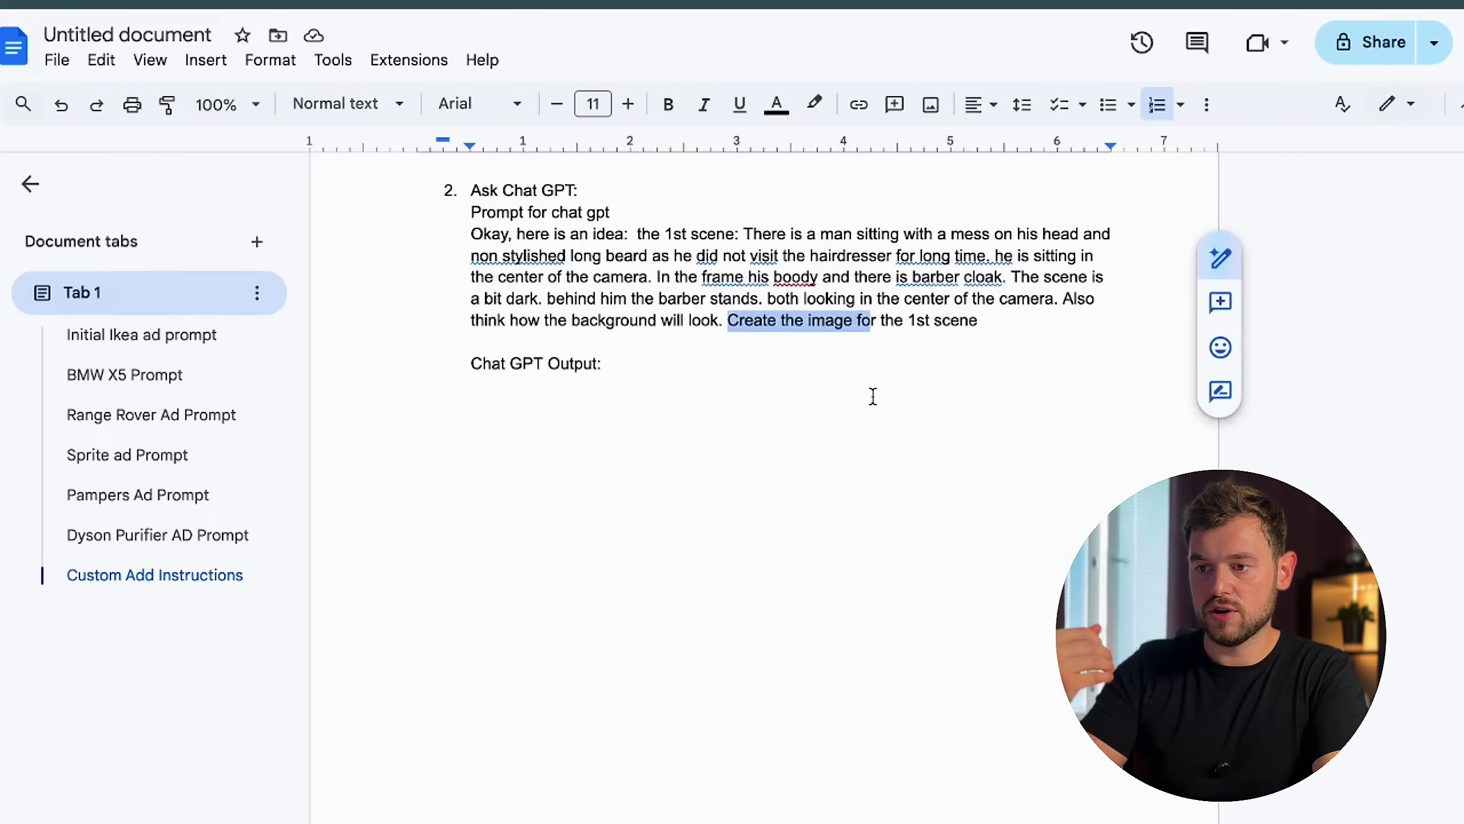
scroll(873, 397, down, 10)
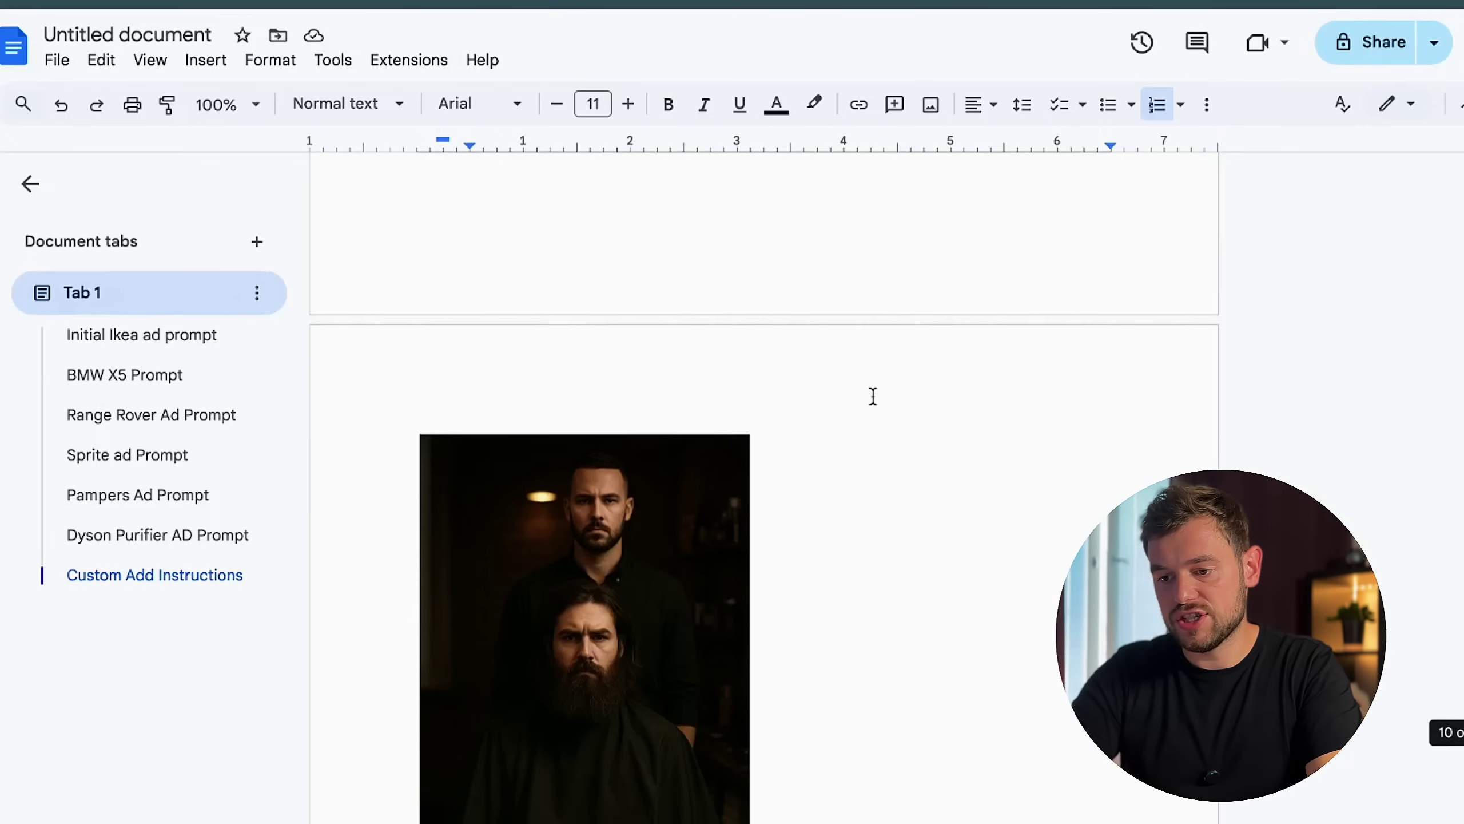
scroll(660, 402, up, 2)
click(619, 547)
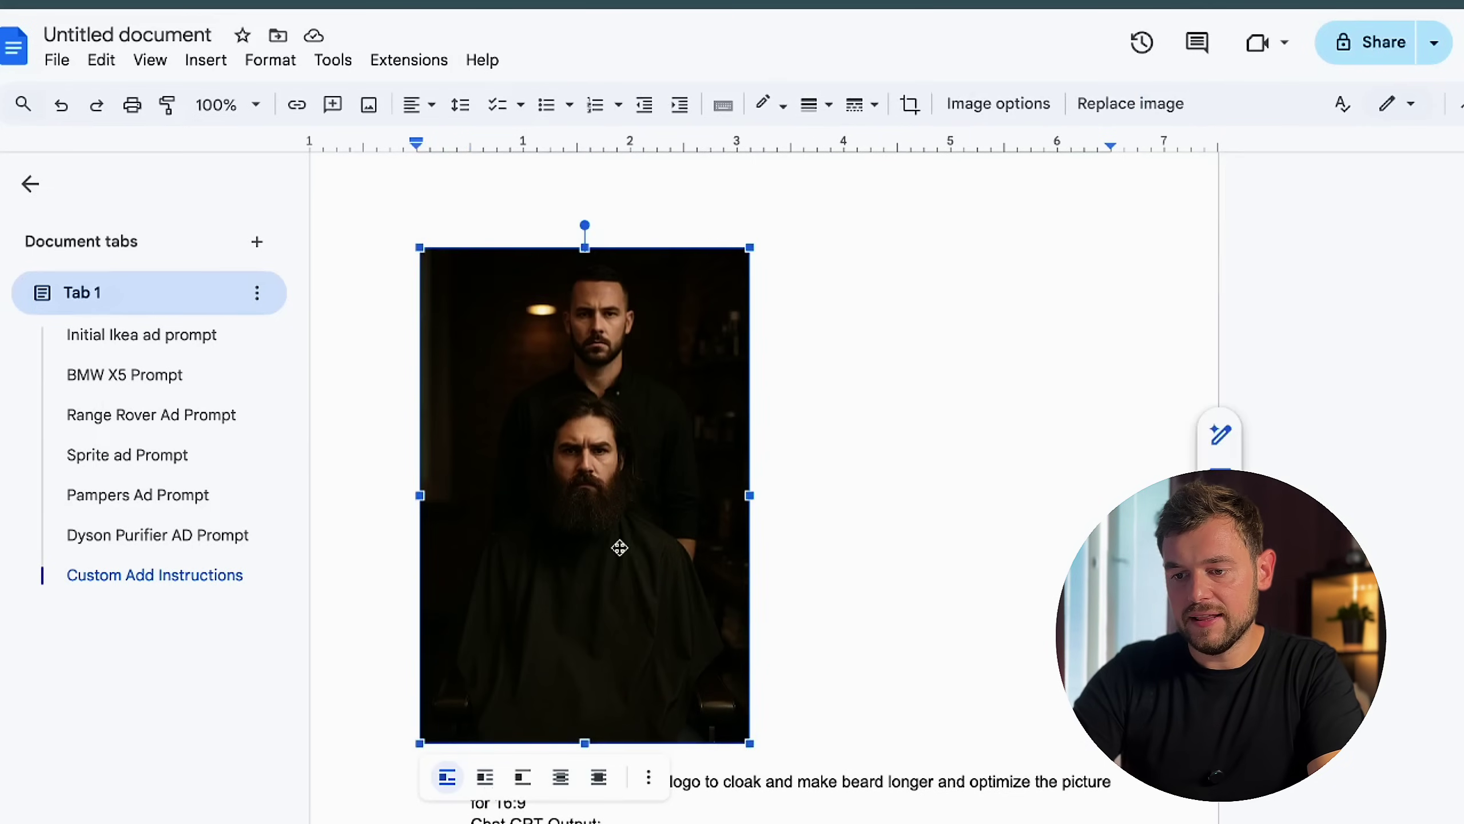
click(774, 367)
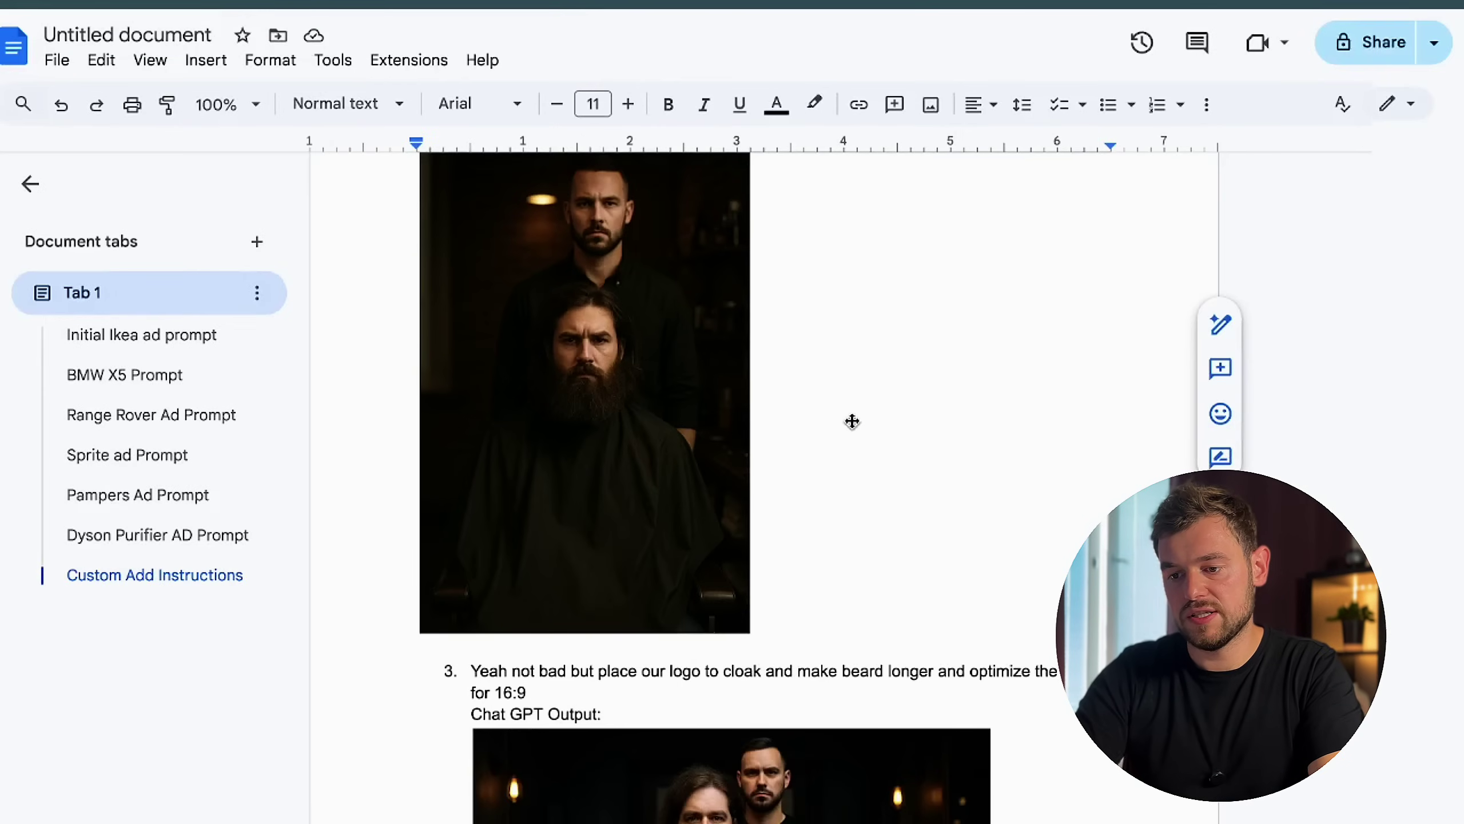
scroll(853, 421, down, 5)
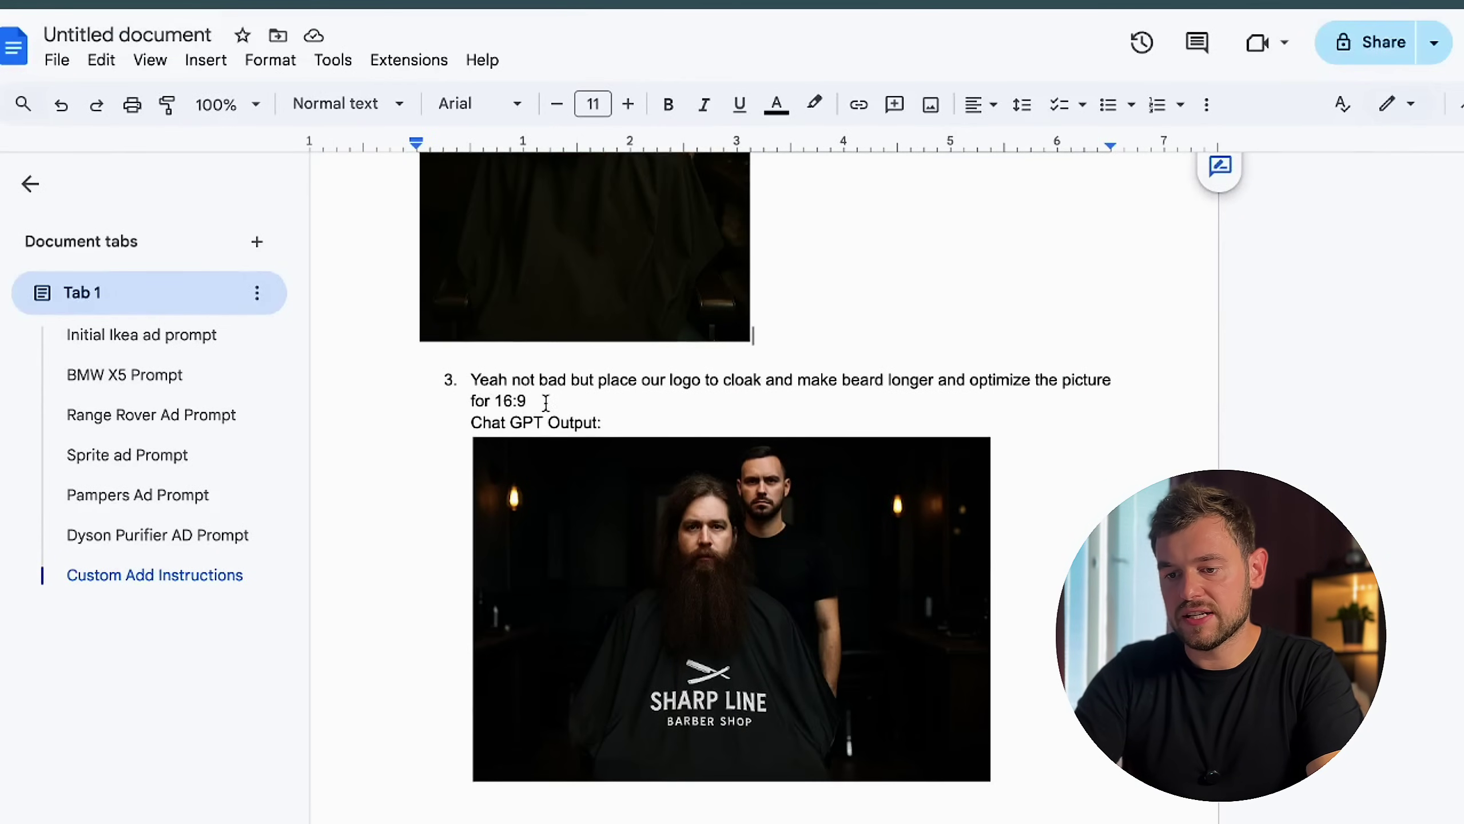
drag(545, 402, 499, 400)
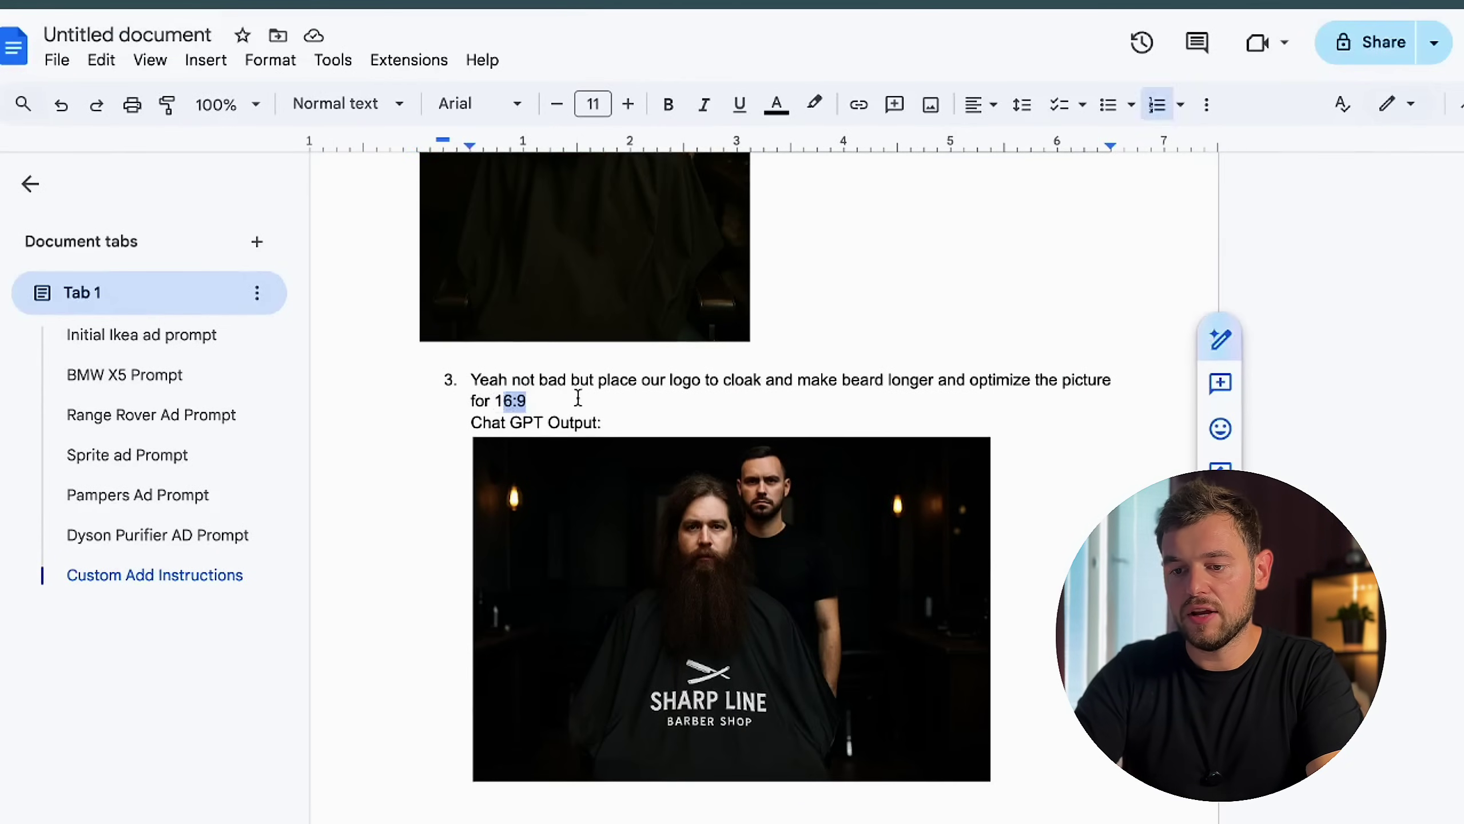
scroll(578, 397, down, 1)
scroll(578, 398, up, 1)
click(607, 365)
double_click(694, 368)
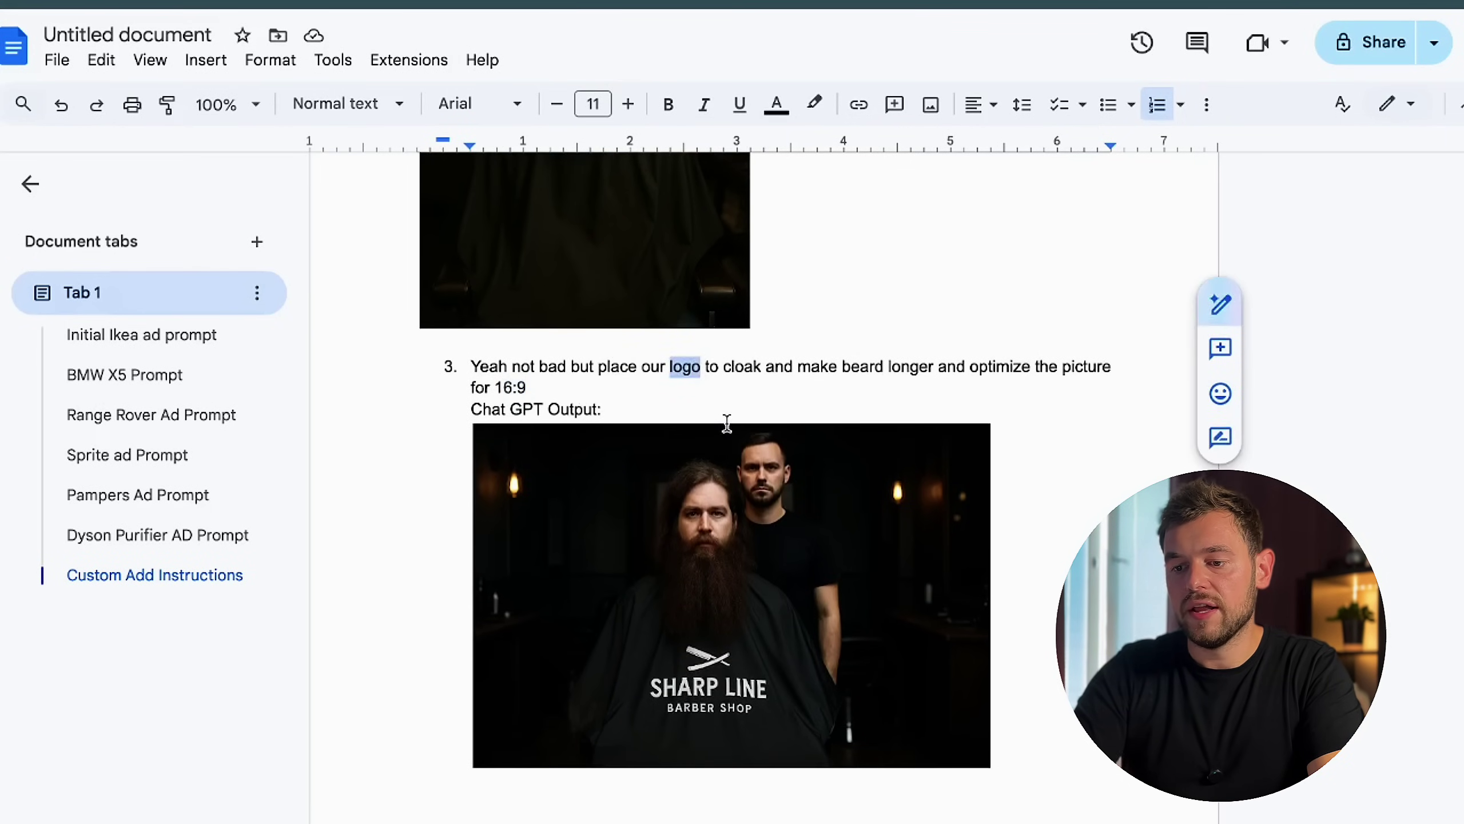
scroll(727, 423, up, 15)
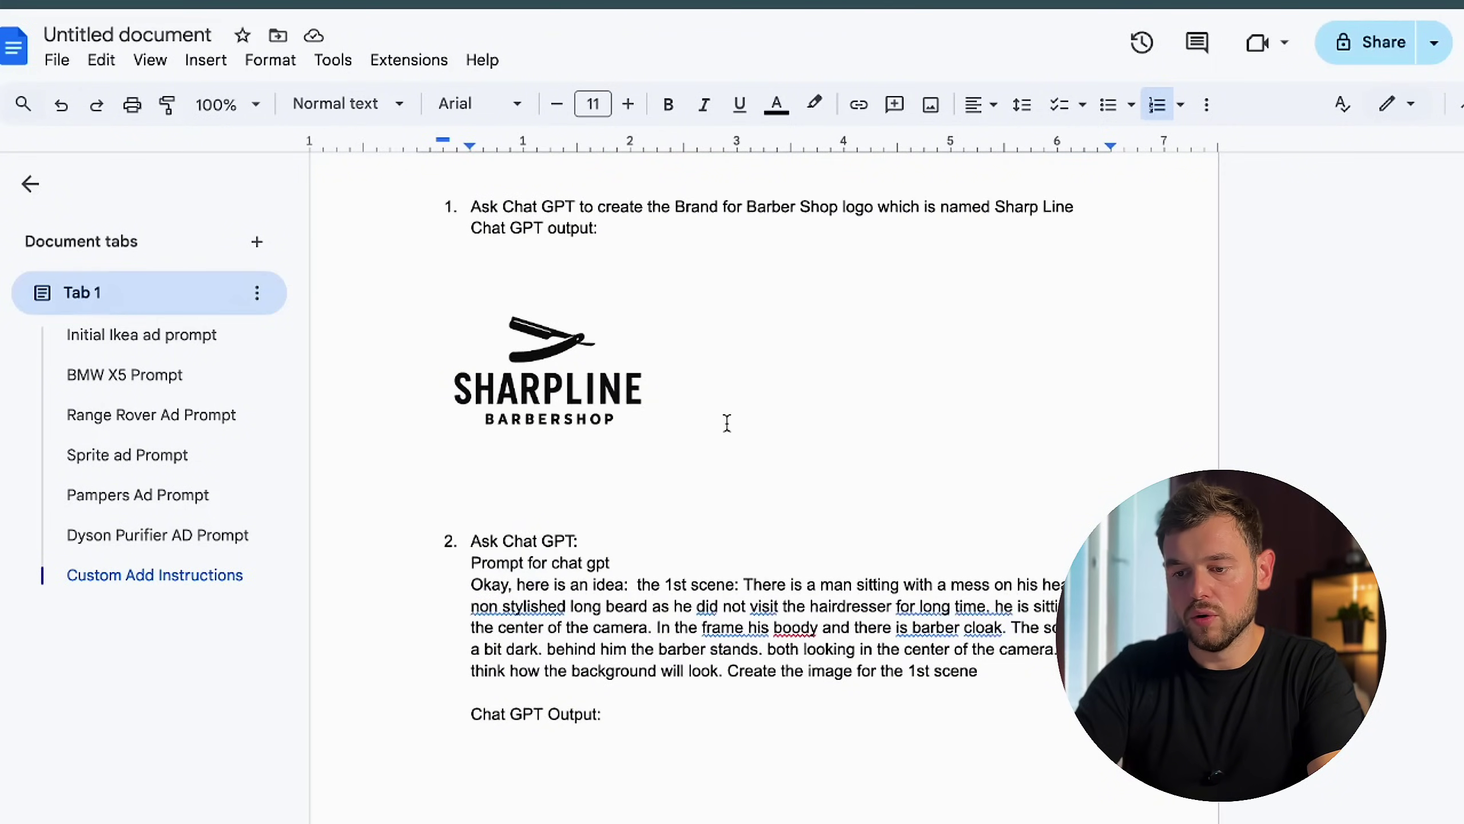
scroll(582, 395, down, 15)
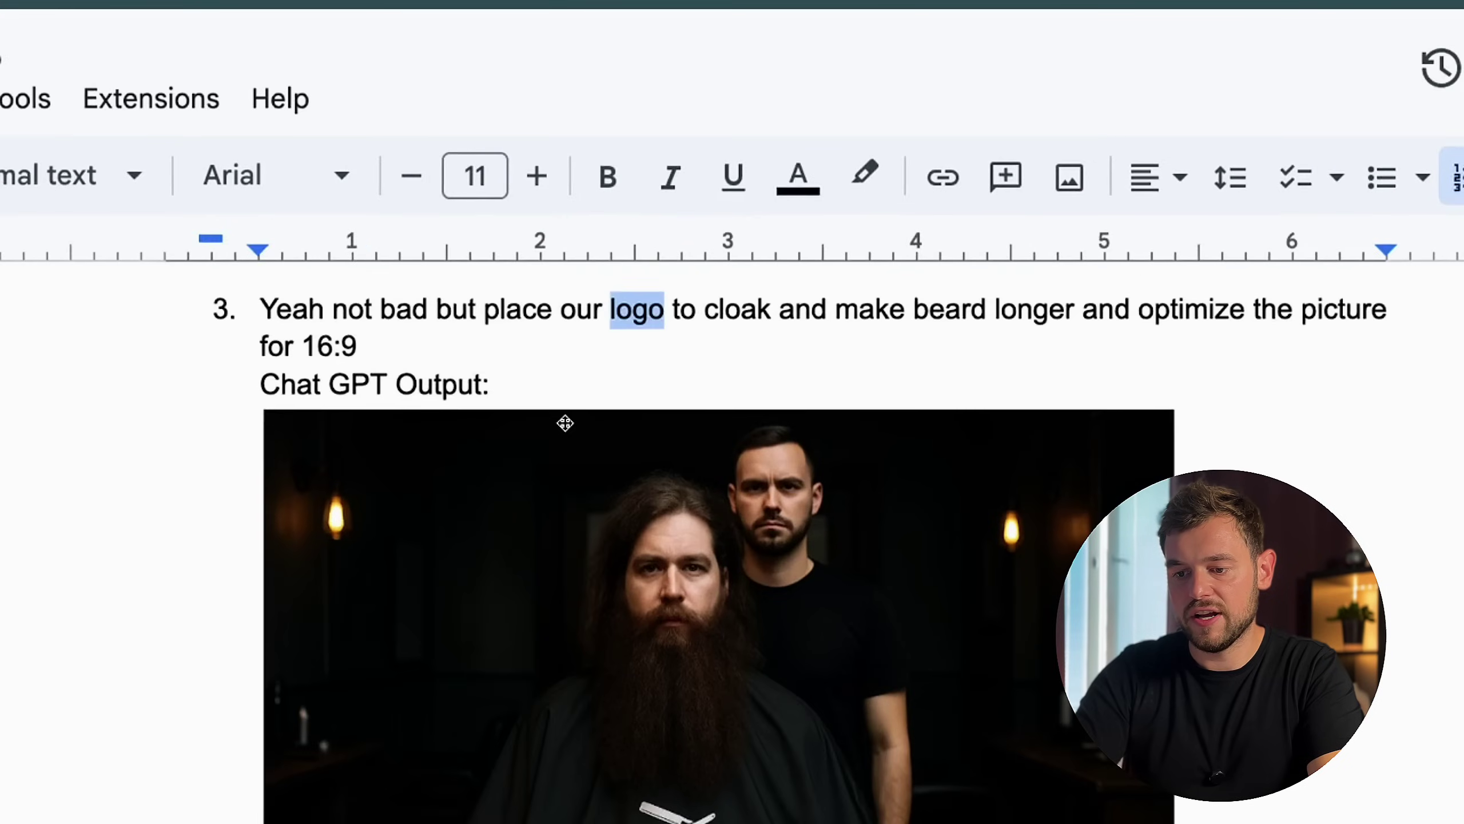
scroll(565, 422, down, 2)
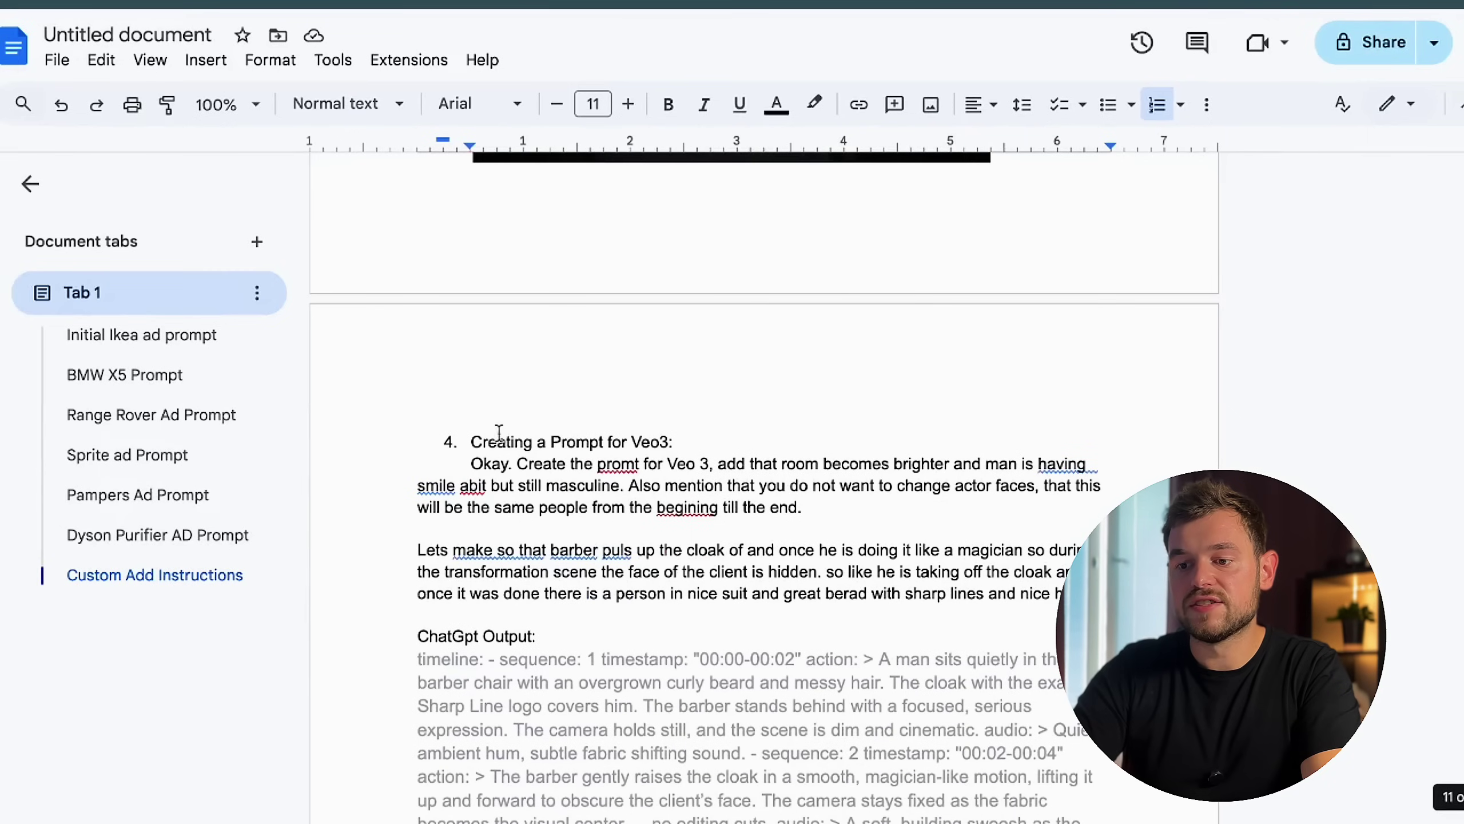
scroll(484, 435, down, 2)
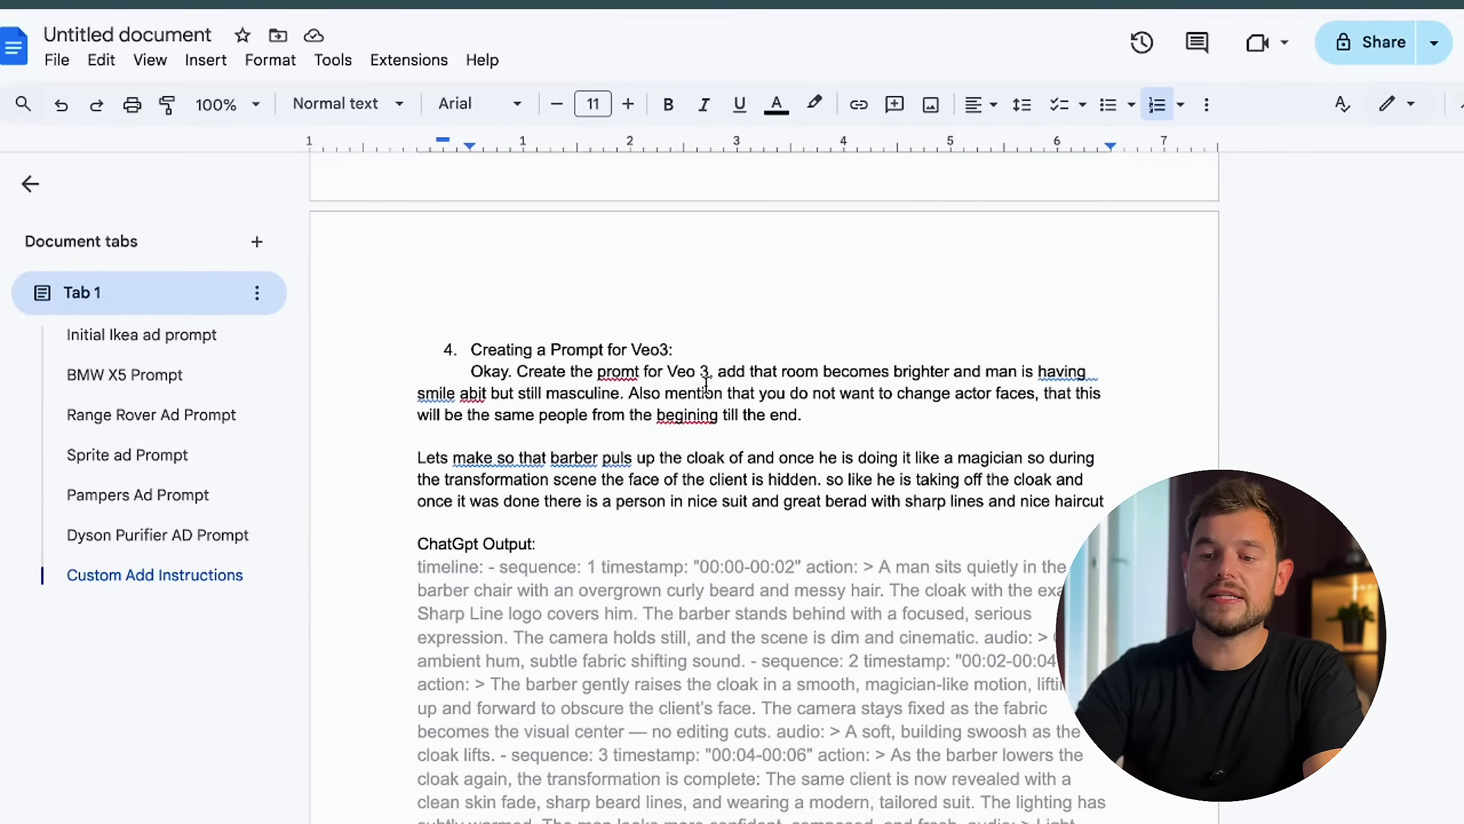
drag(750, 372, 603, 398)
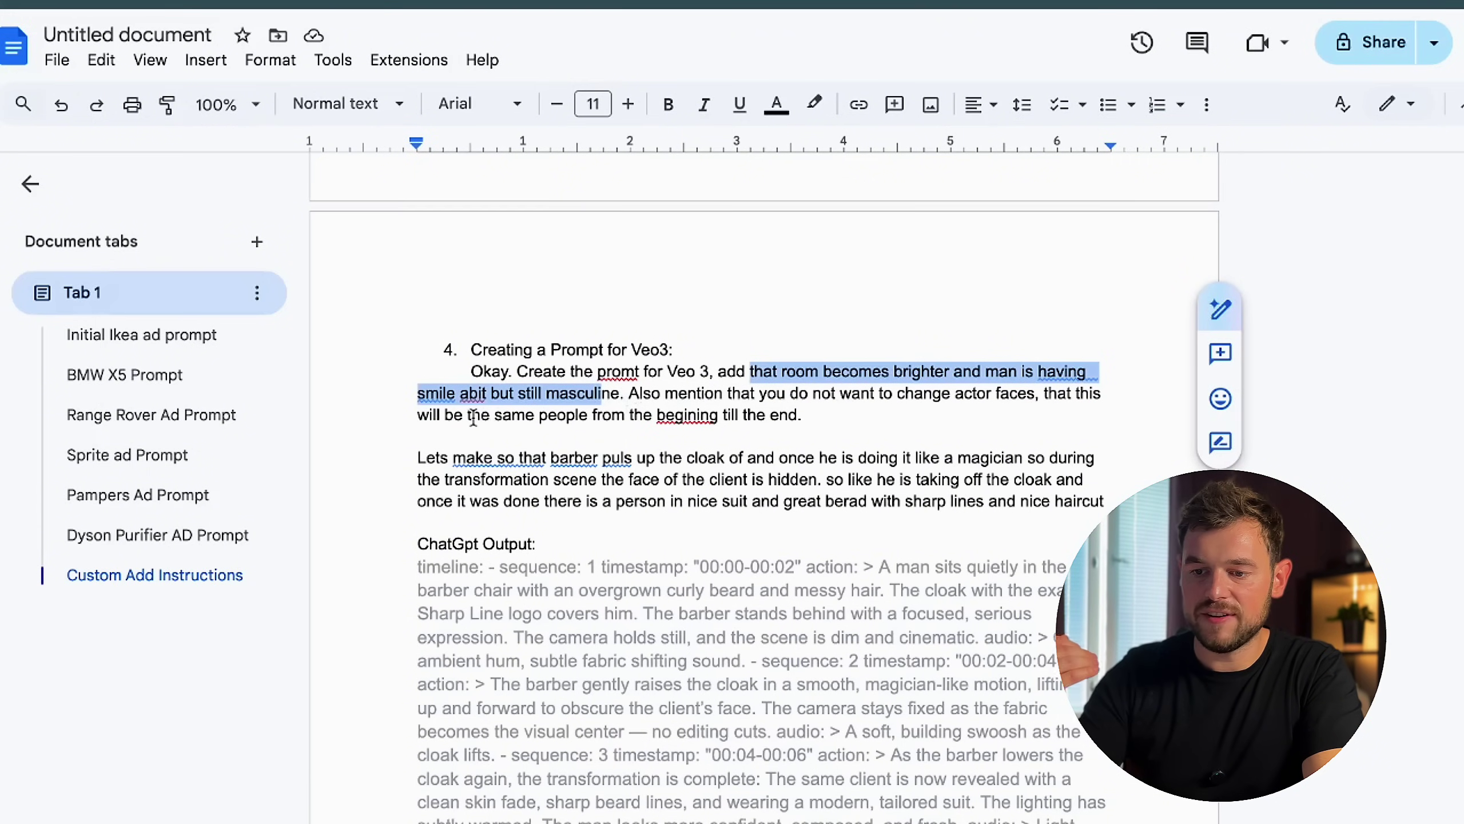
drag(471, 417, 756, 425)
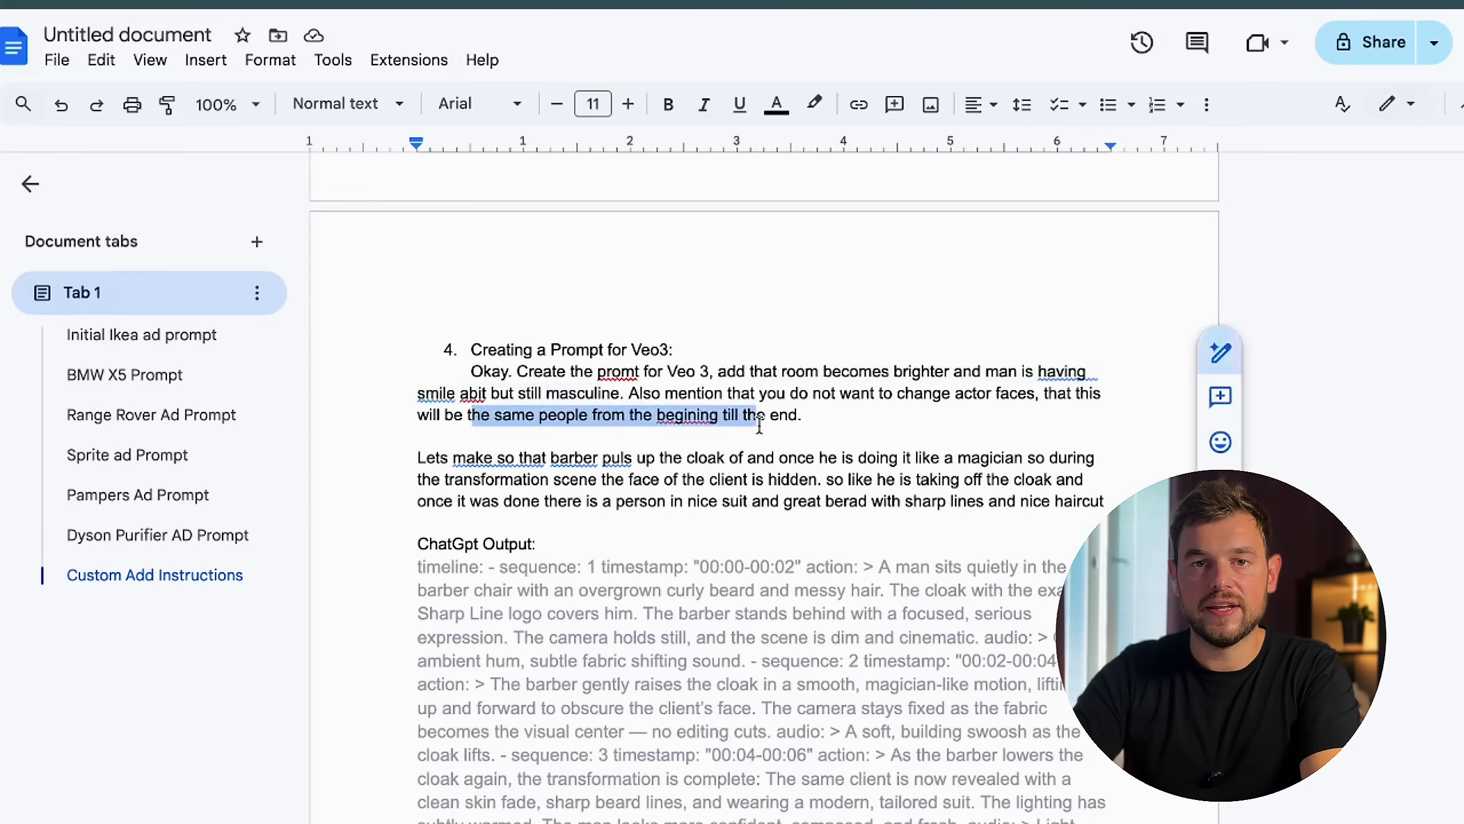
scroll(759, 425, down, 2)
drag(418, 332, 748, 332)
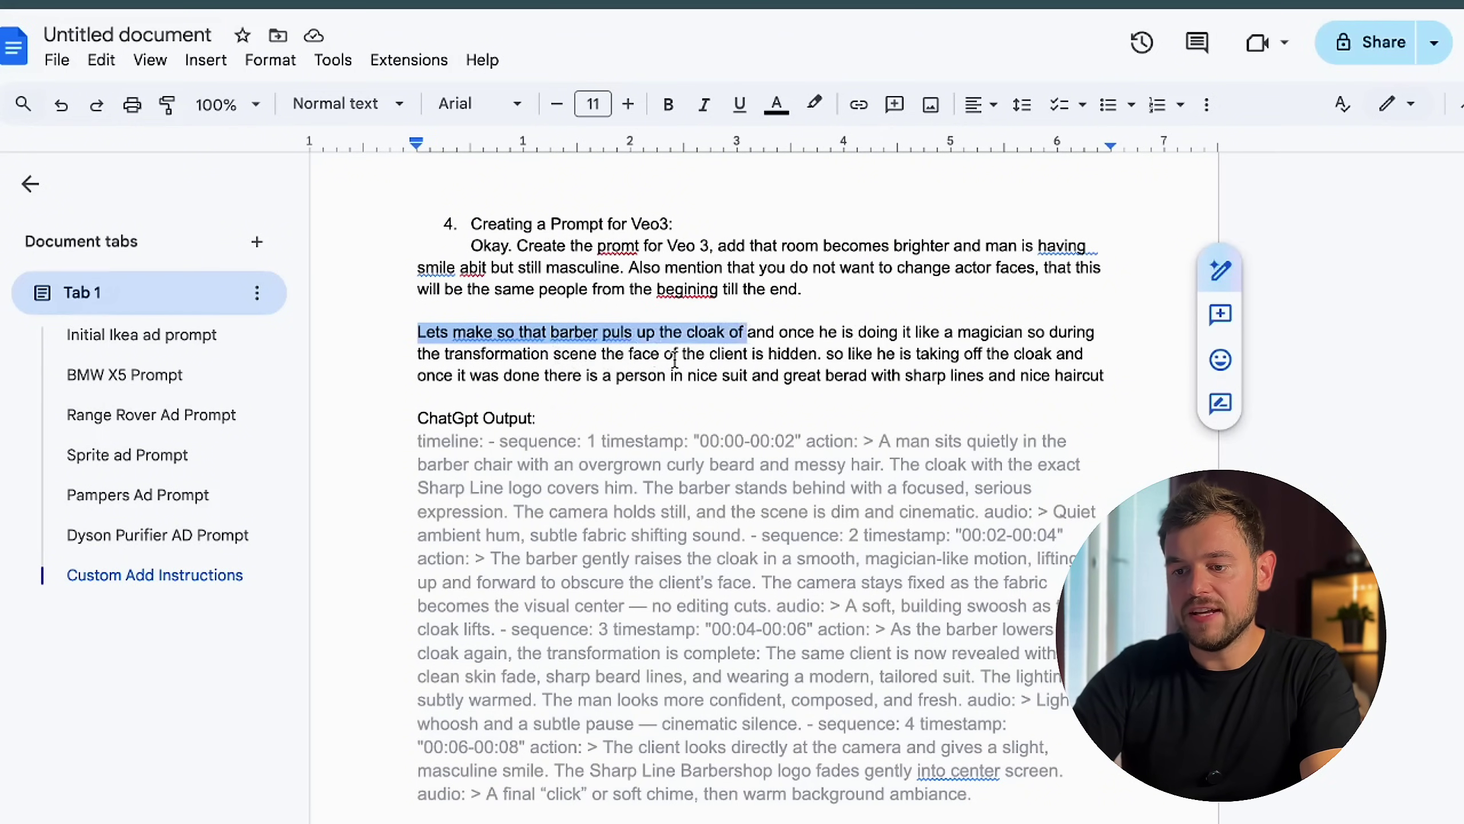
scroll(674, 360, down, 1)
drag(418, 381, 615, 515)
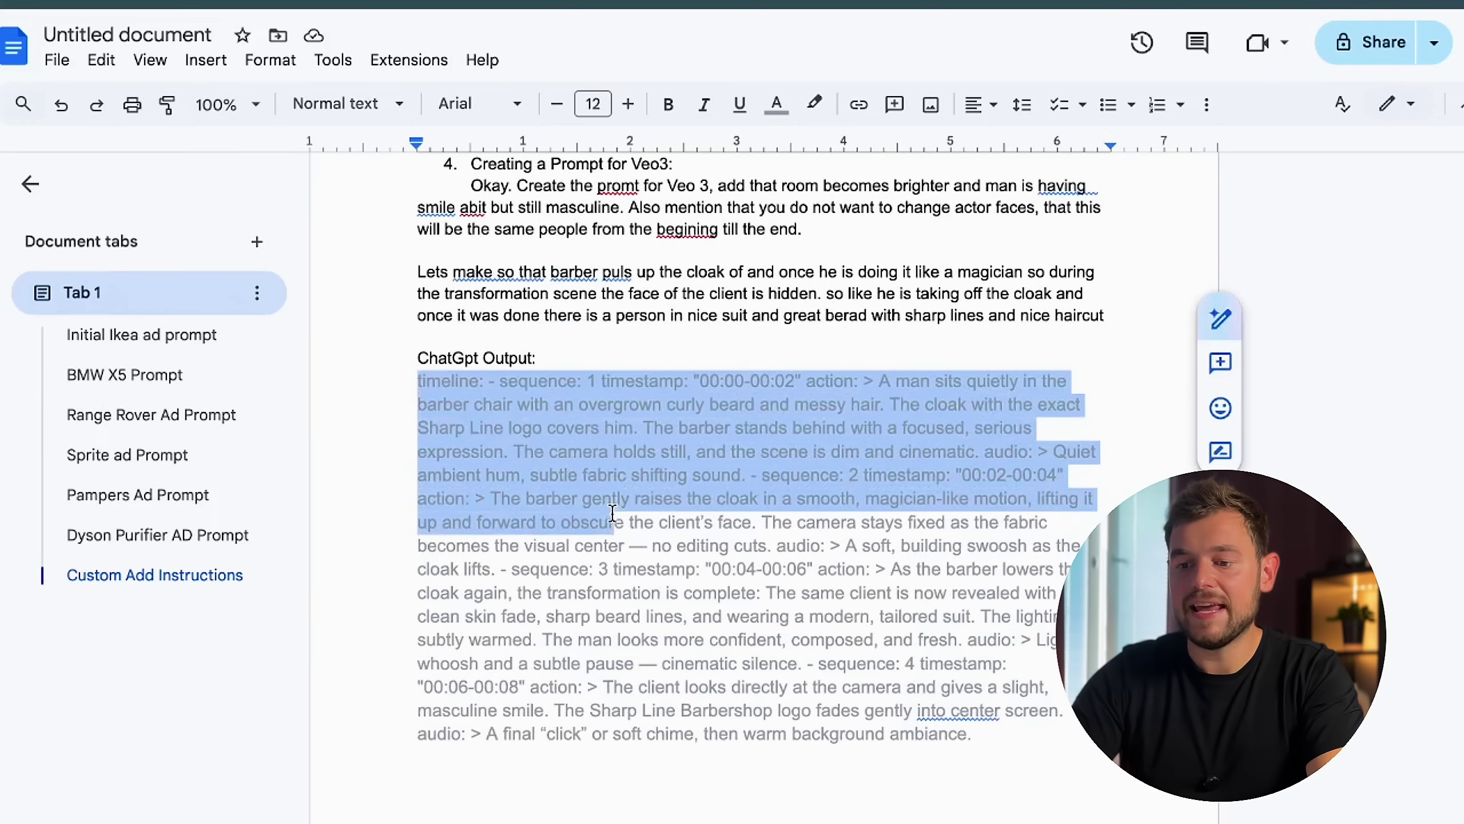
scroll(612, 513, down, 1)
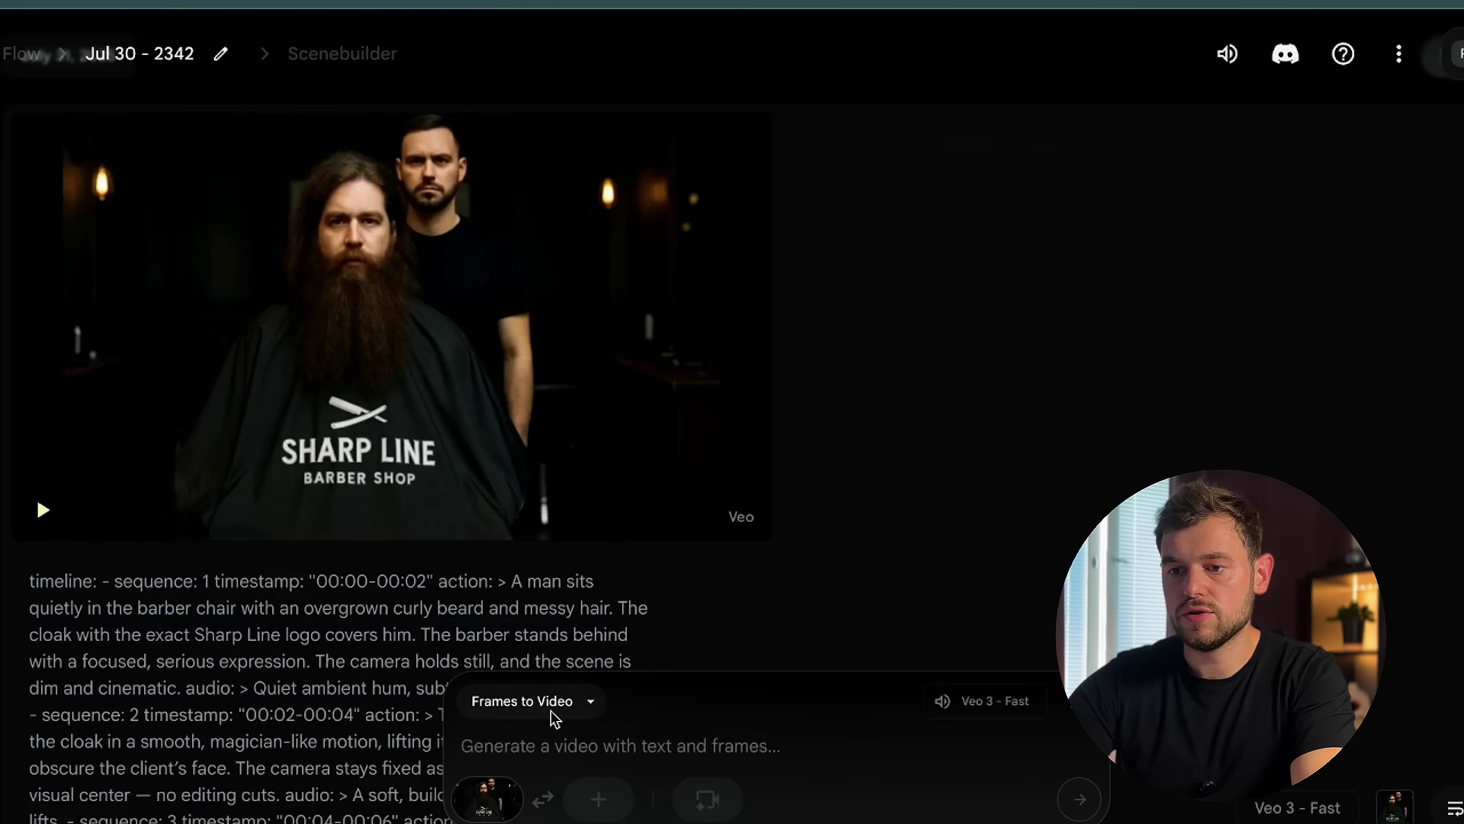
Keep Frames to Video mode and remove the barber image from the first-frame slot
click(539, 715)
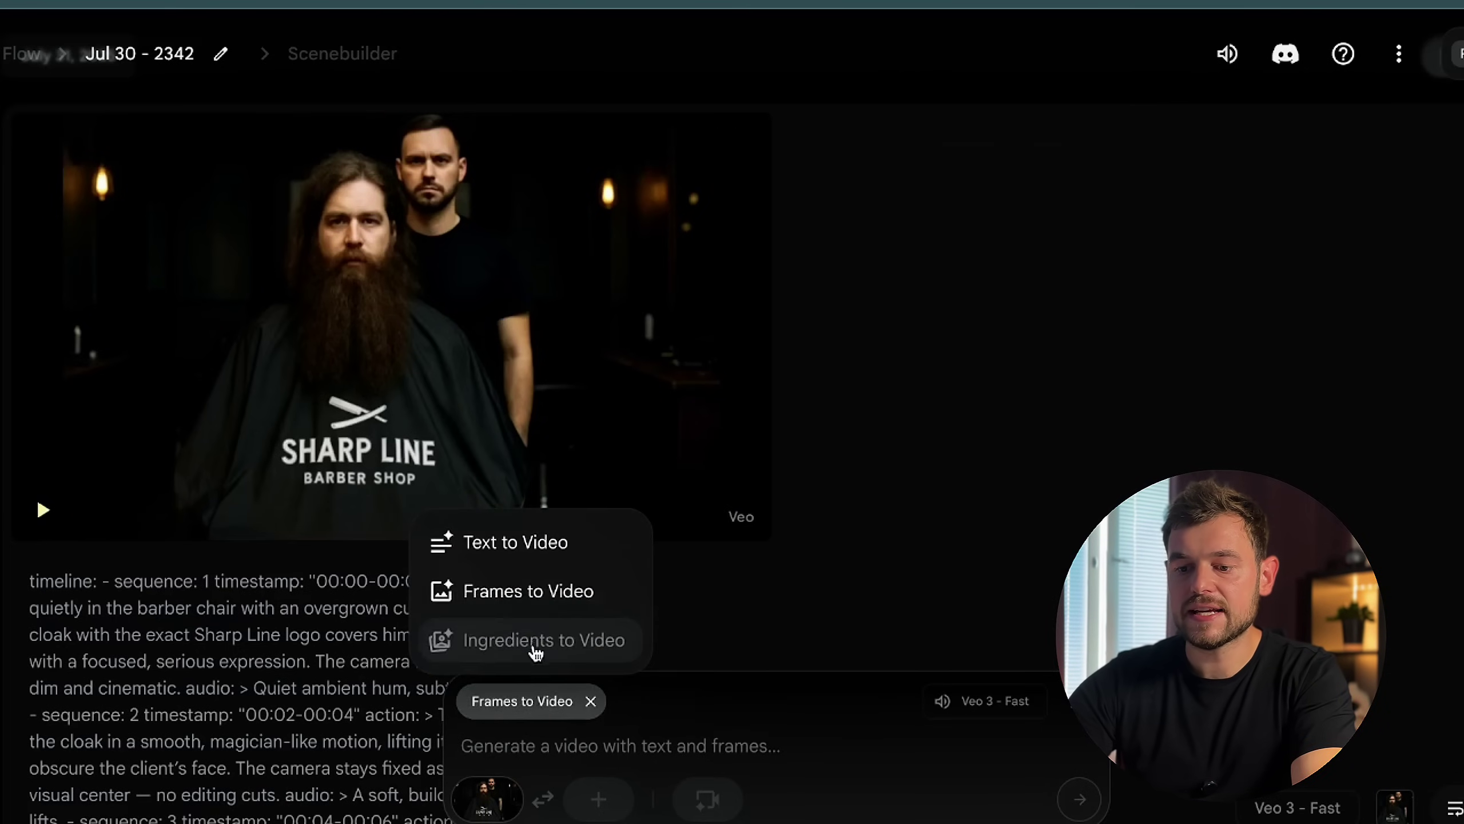
click(531, 606)
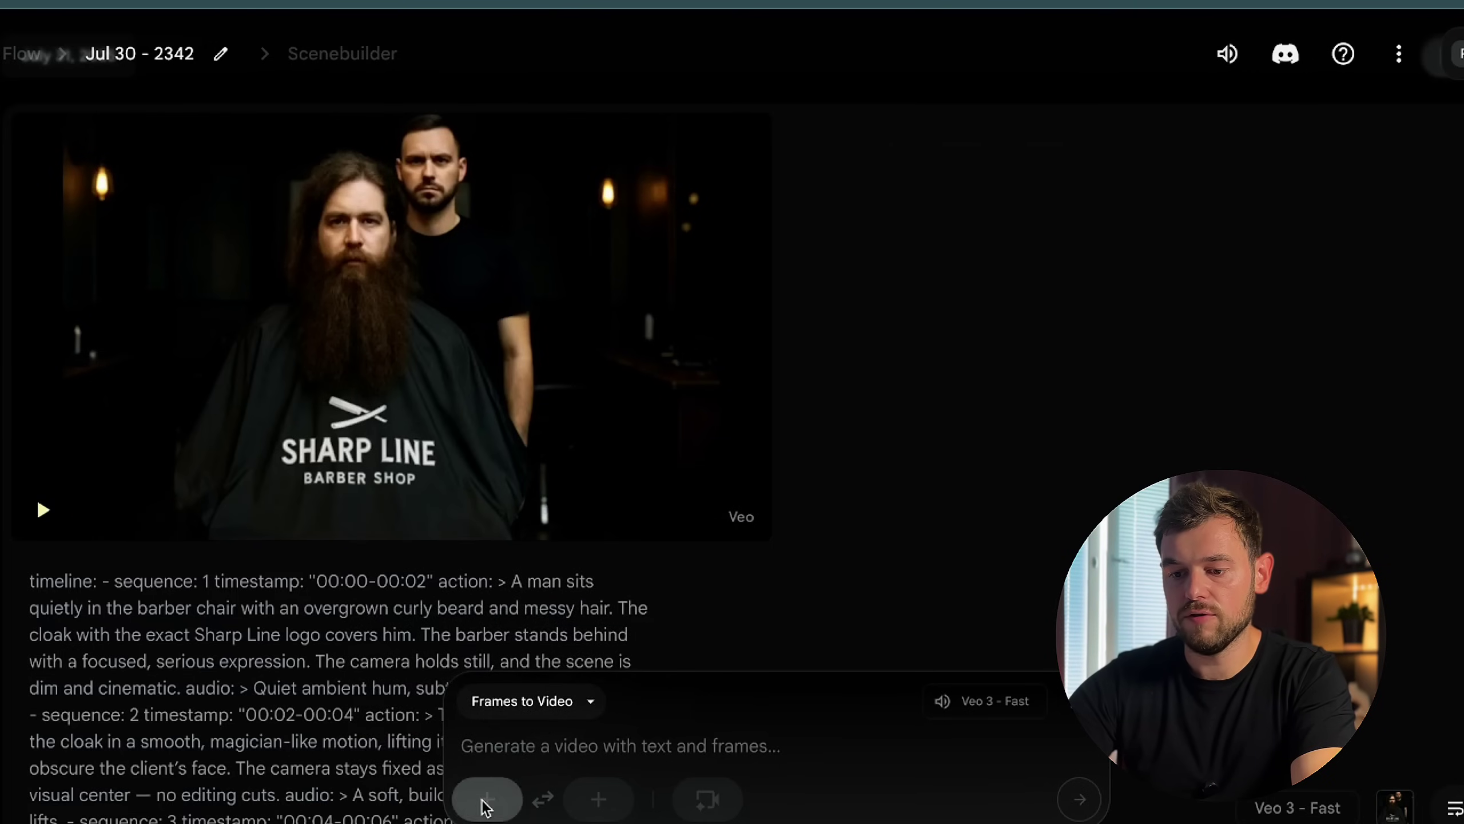
click(485, 802)
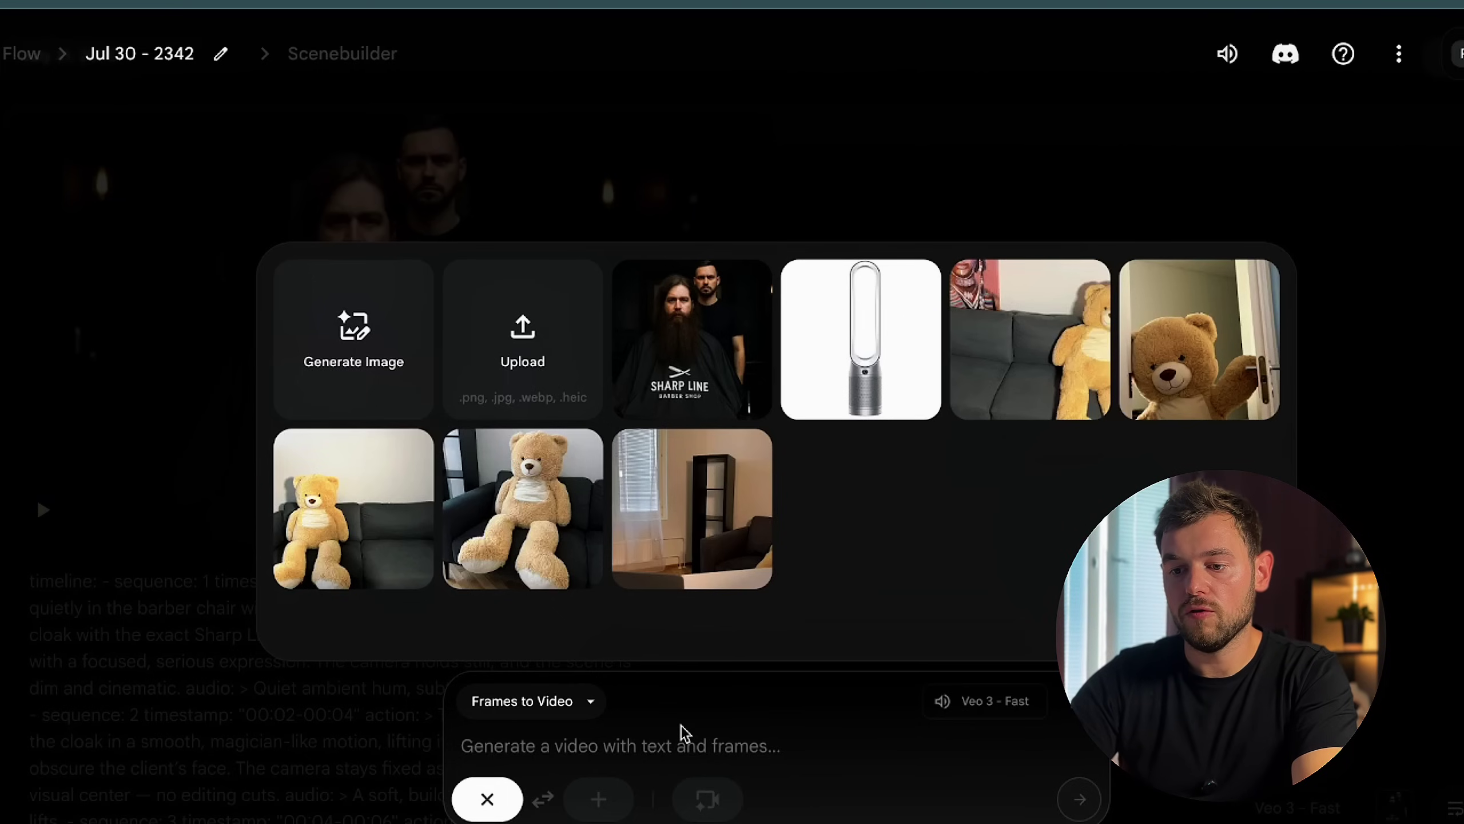
click(716, 736)
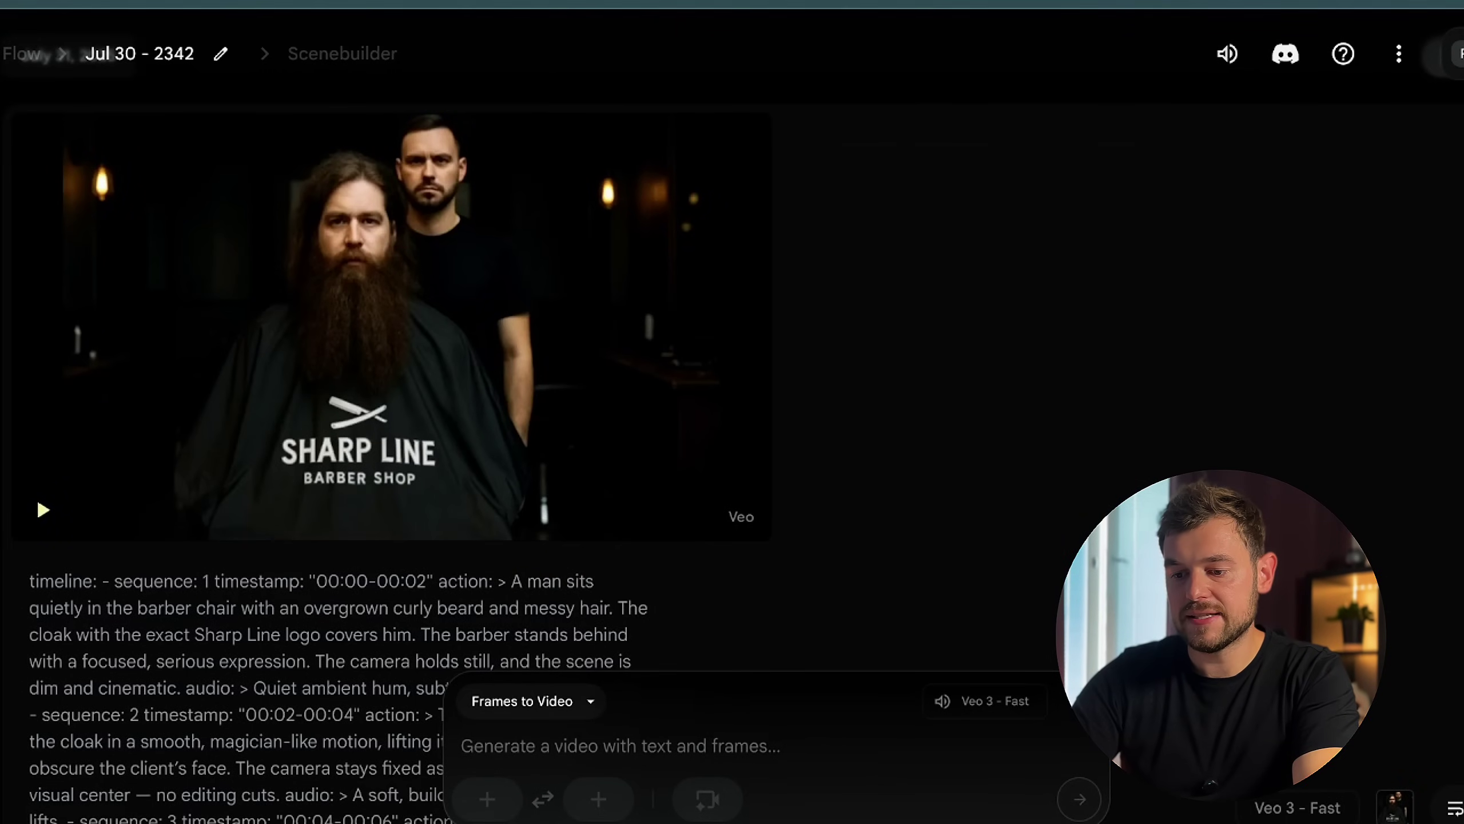
Open the full NordVPN app window and move it toward the top-left
click(1326, 4)
click(1292, 52)
drag(810, 106, 288, 5)
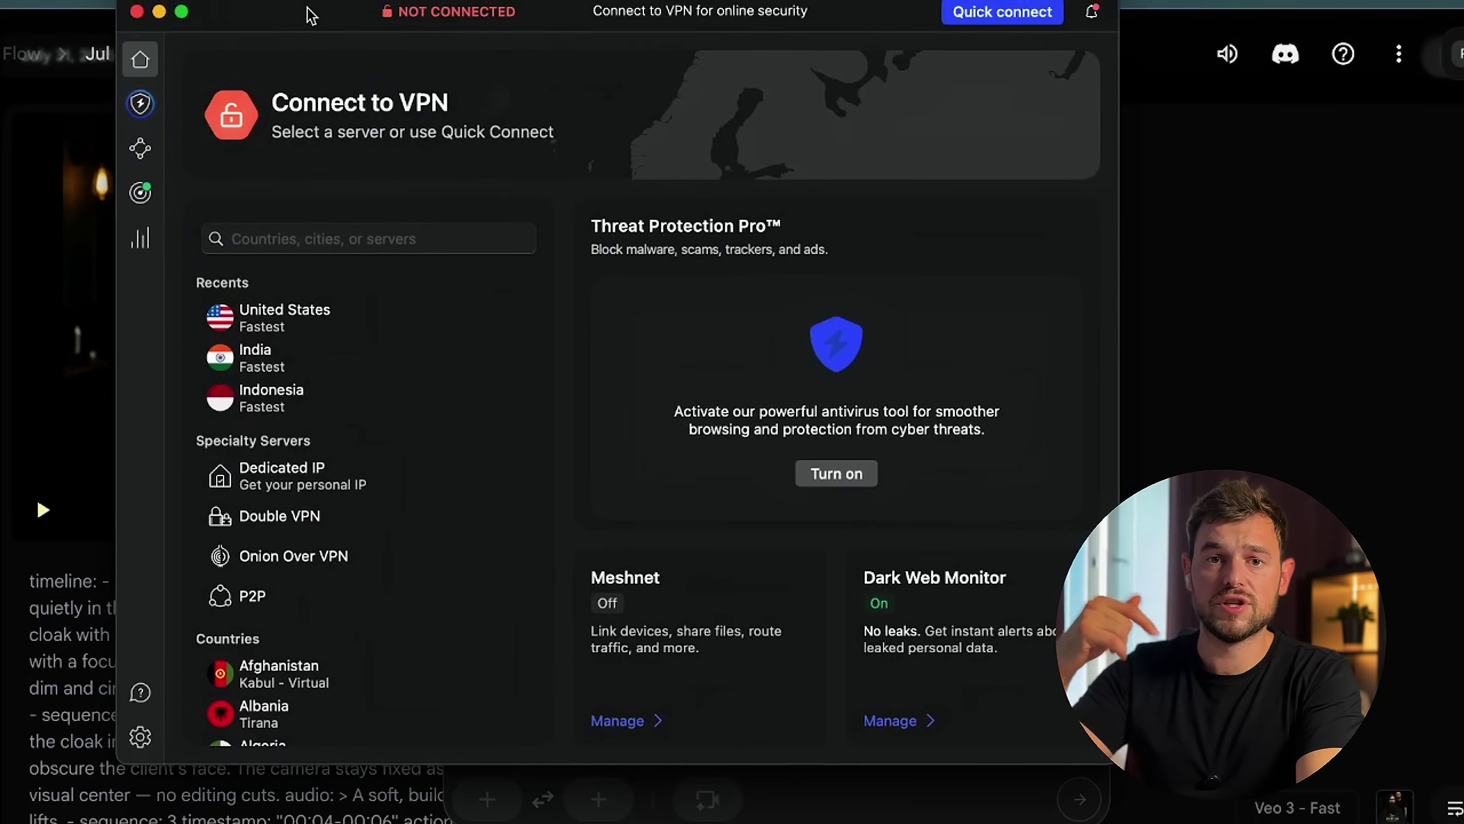
Connect NordVPN to the United States New York server and hide its window
drag(310, 12, 379, 0)
click(360, 268)
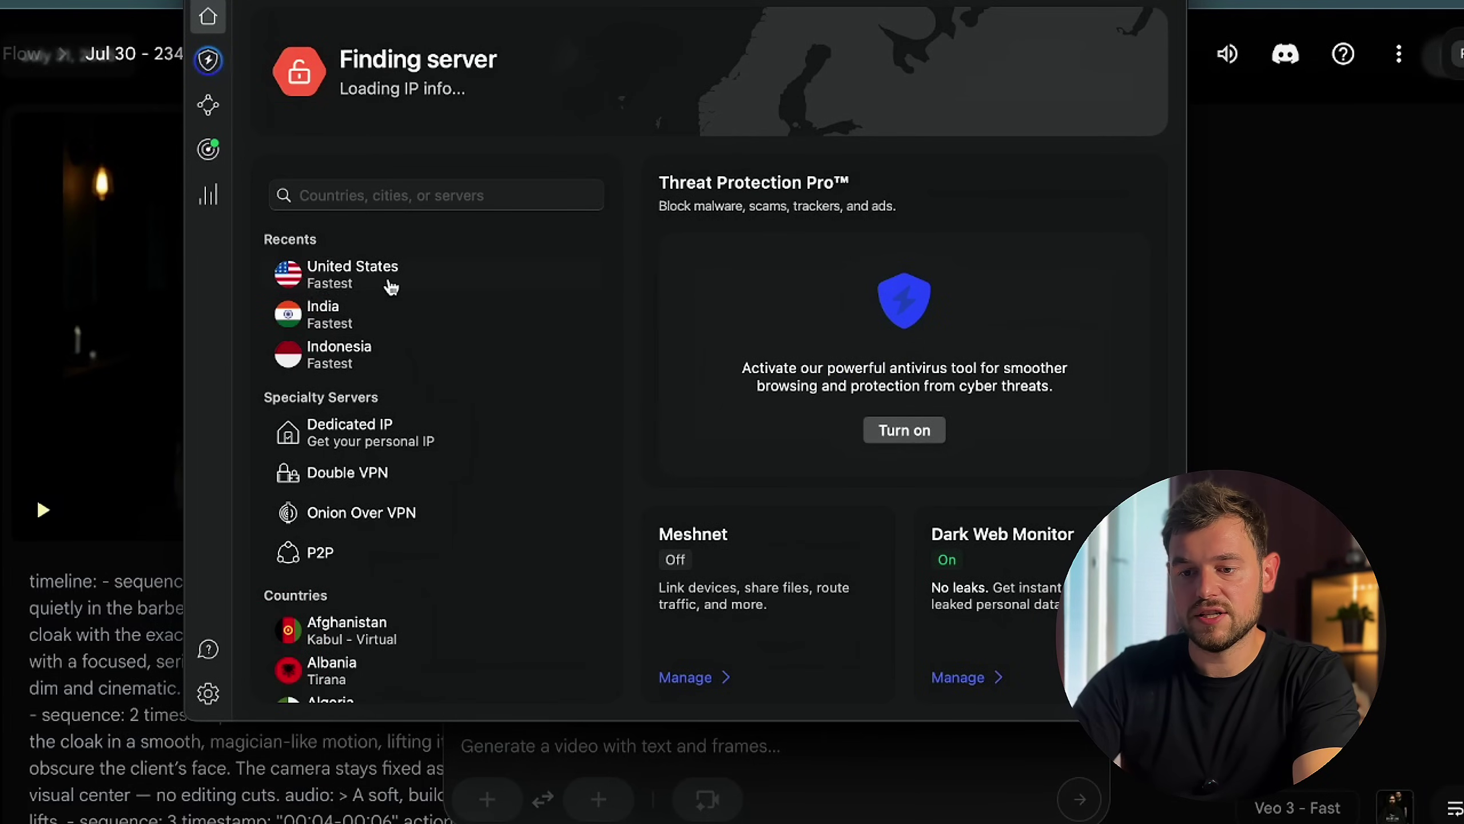
drag(403, 41, 496, 59)
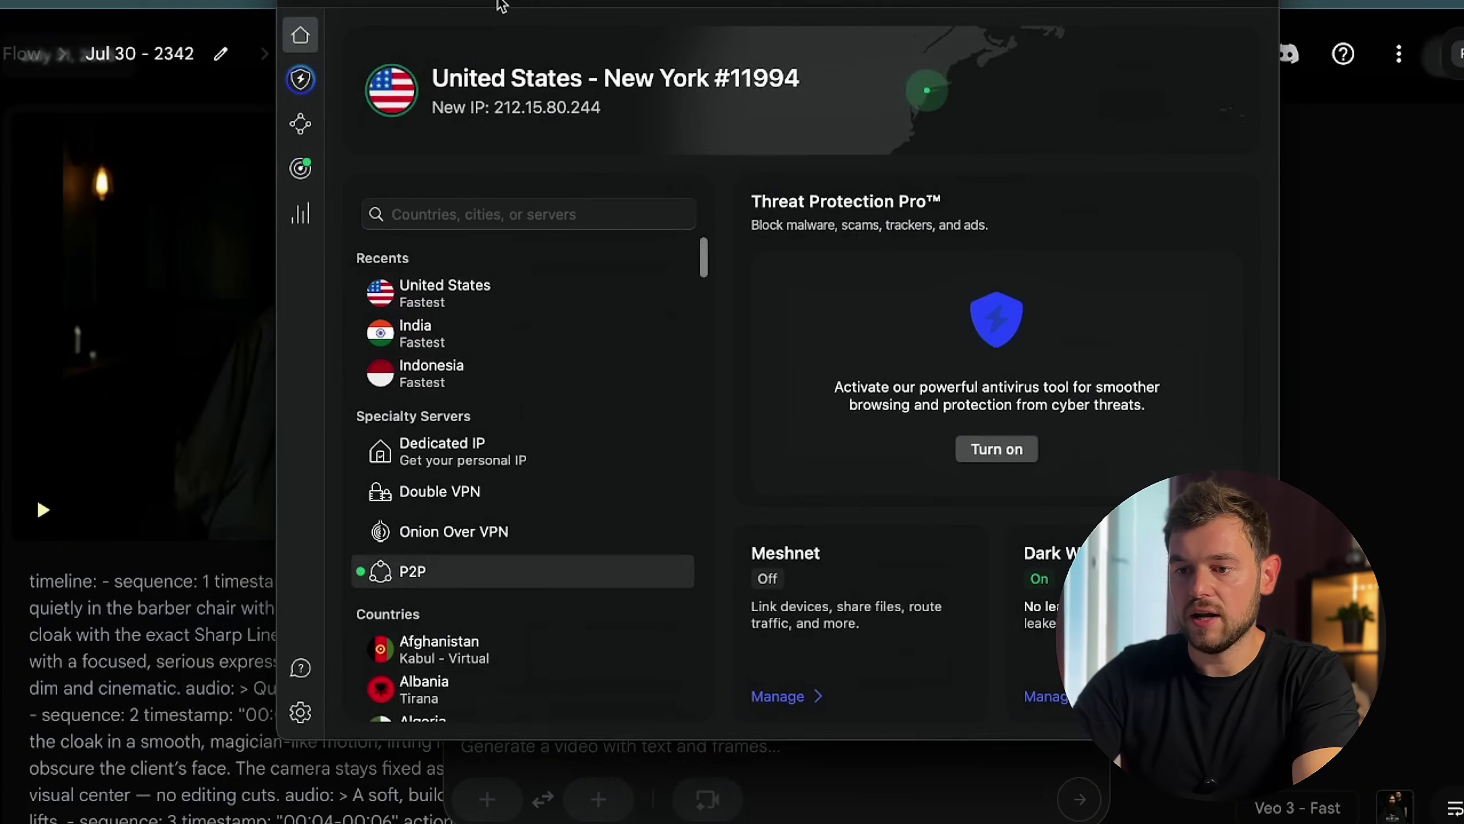
key(super+w)
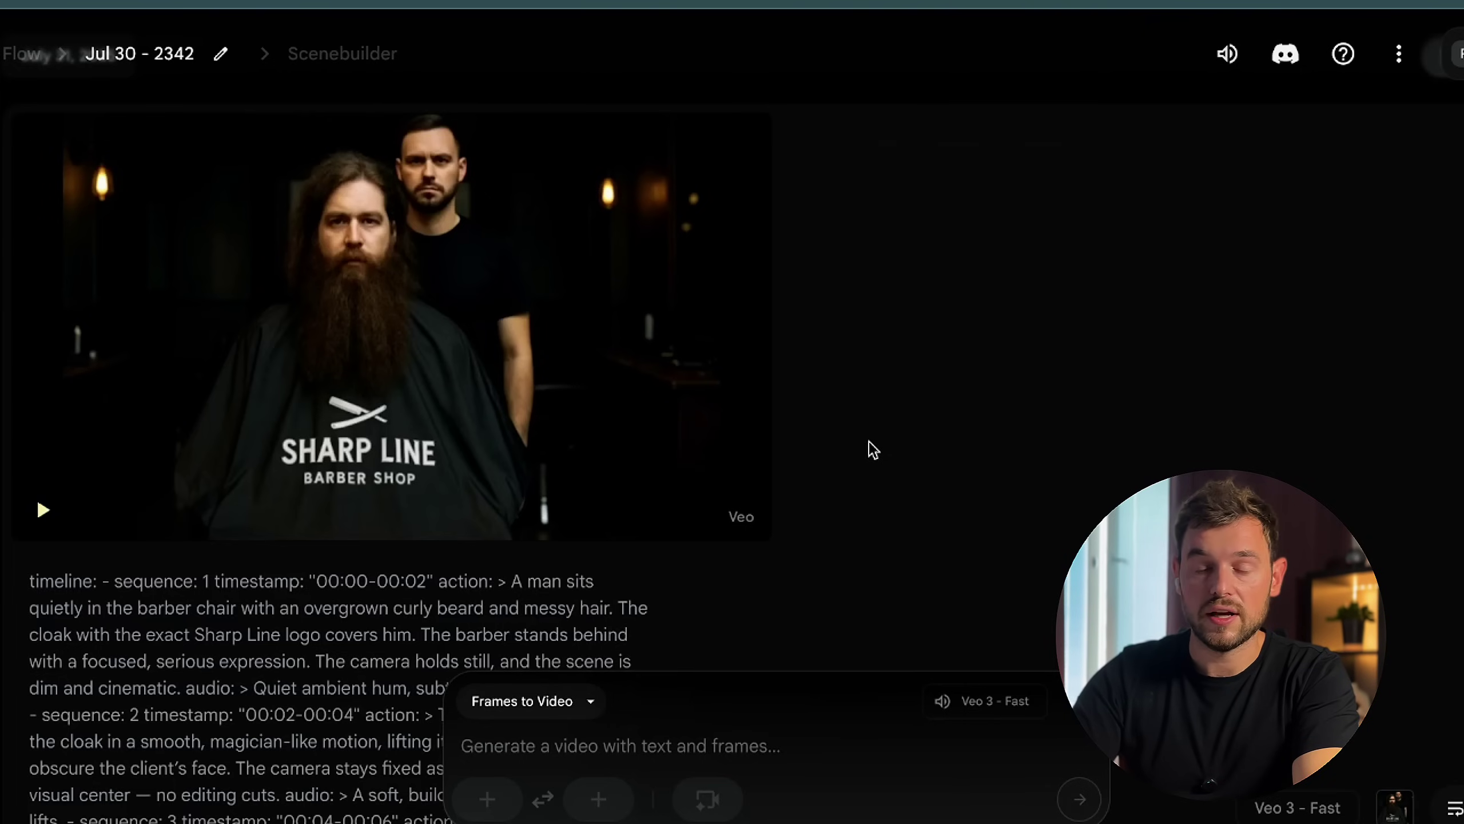
scroll(287, 314, up, 1)
scroll(287, 314, down, 1)
scroll(43, 608, down, 1)
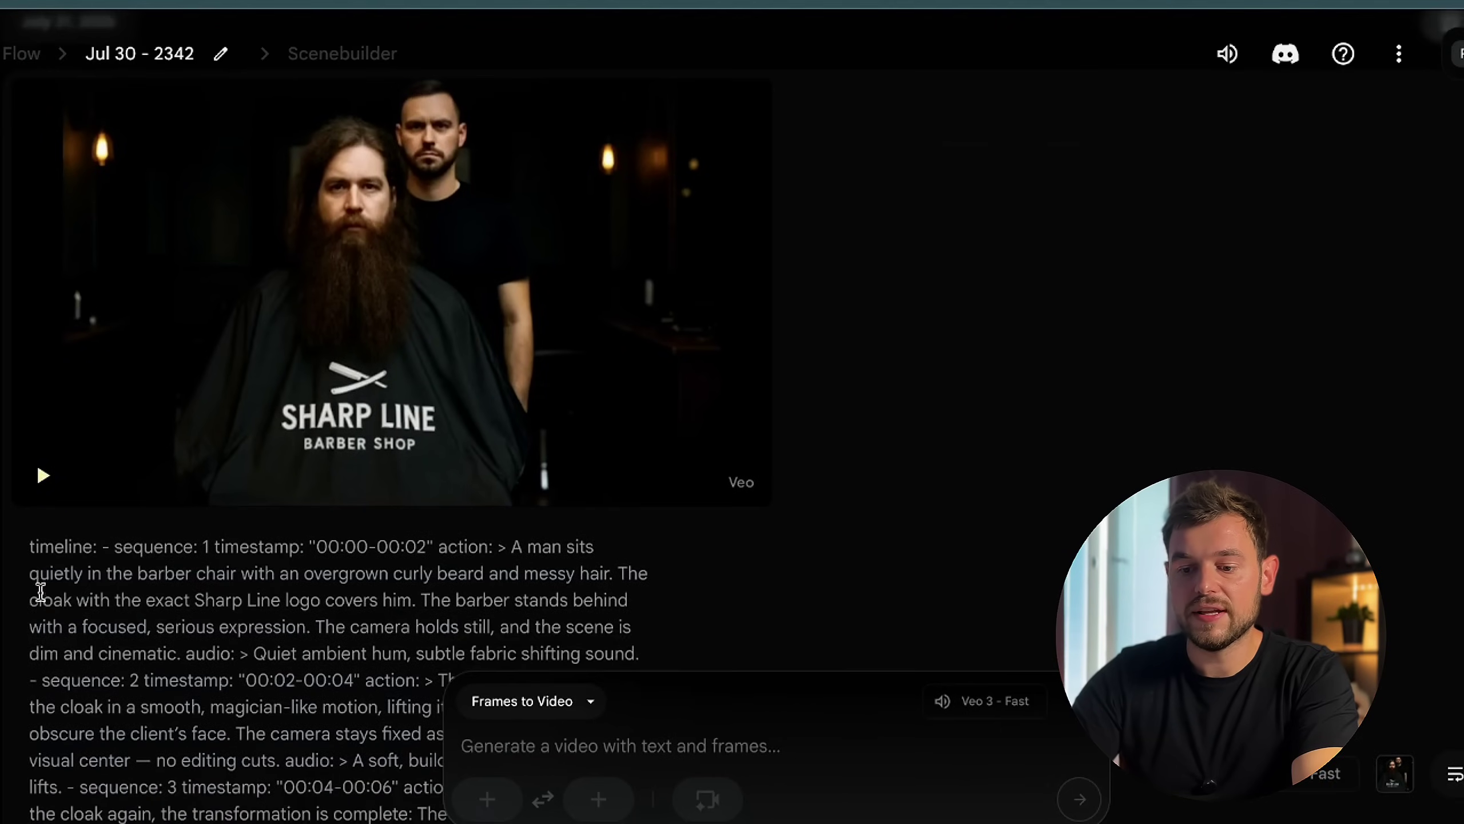
drag(29, 546, 206, 628)
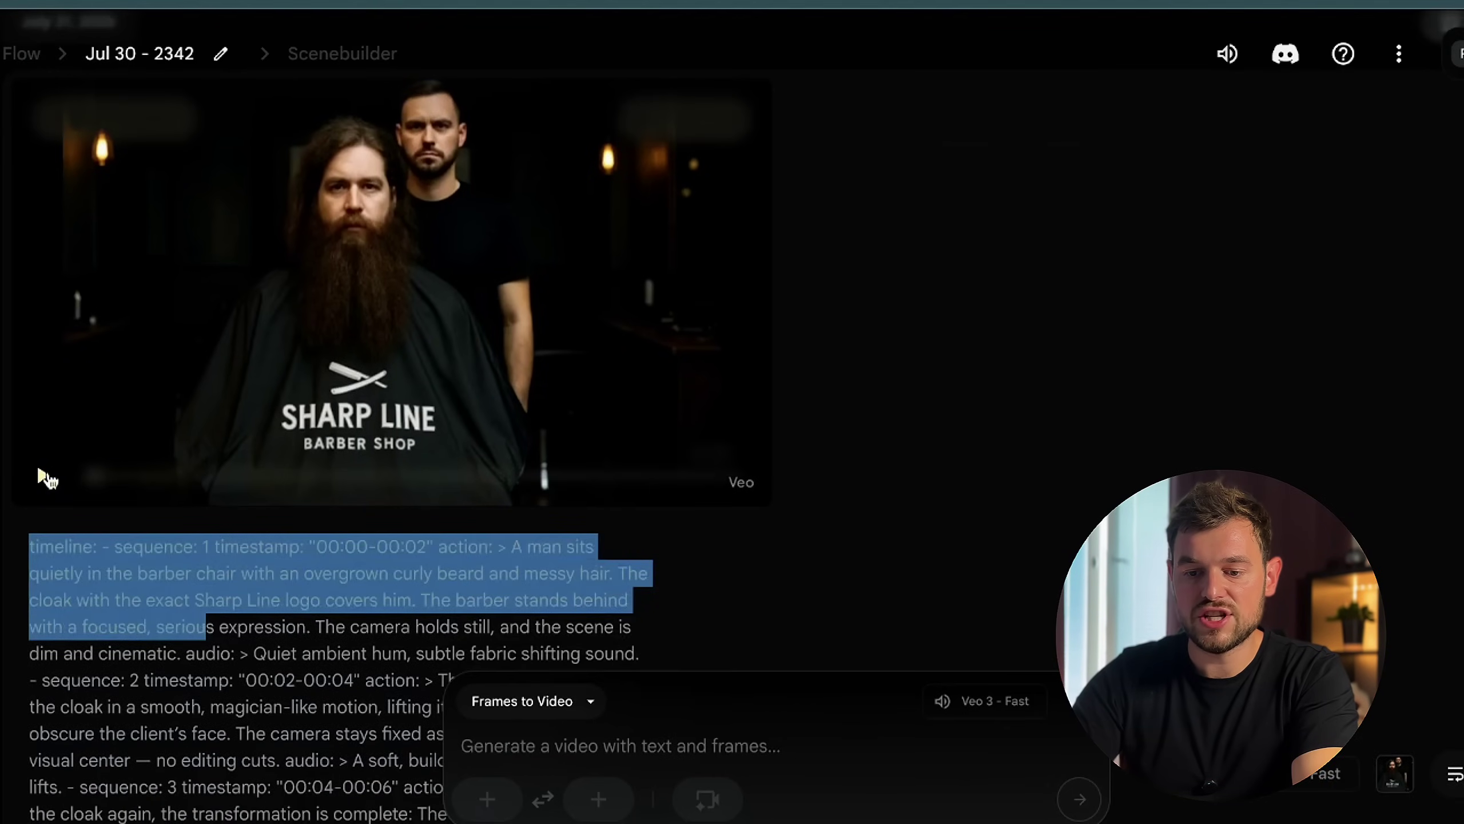
scroll(46, 481, up, 1)
click(46, 522)
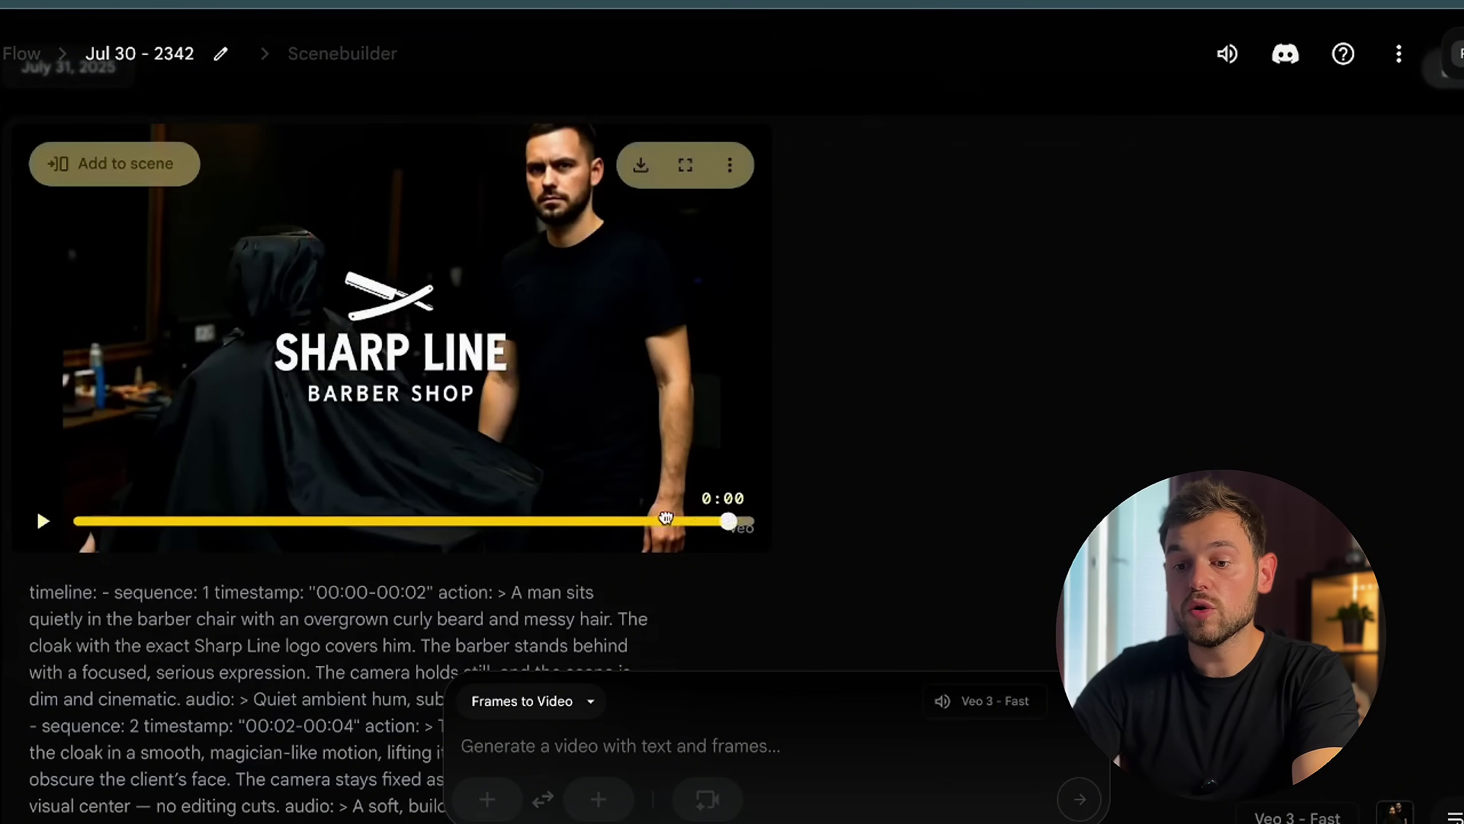
mouse_move(666, 517)
mouse_down()
mouse_move(629, 517)
mouse_move(657, 520)
mouse_up()
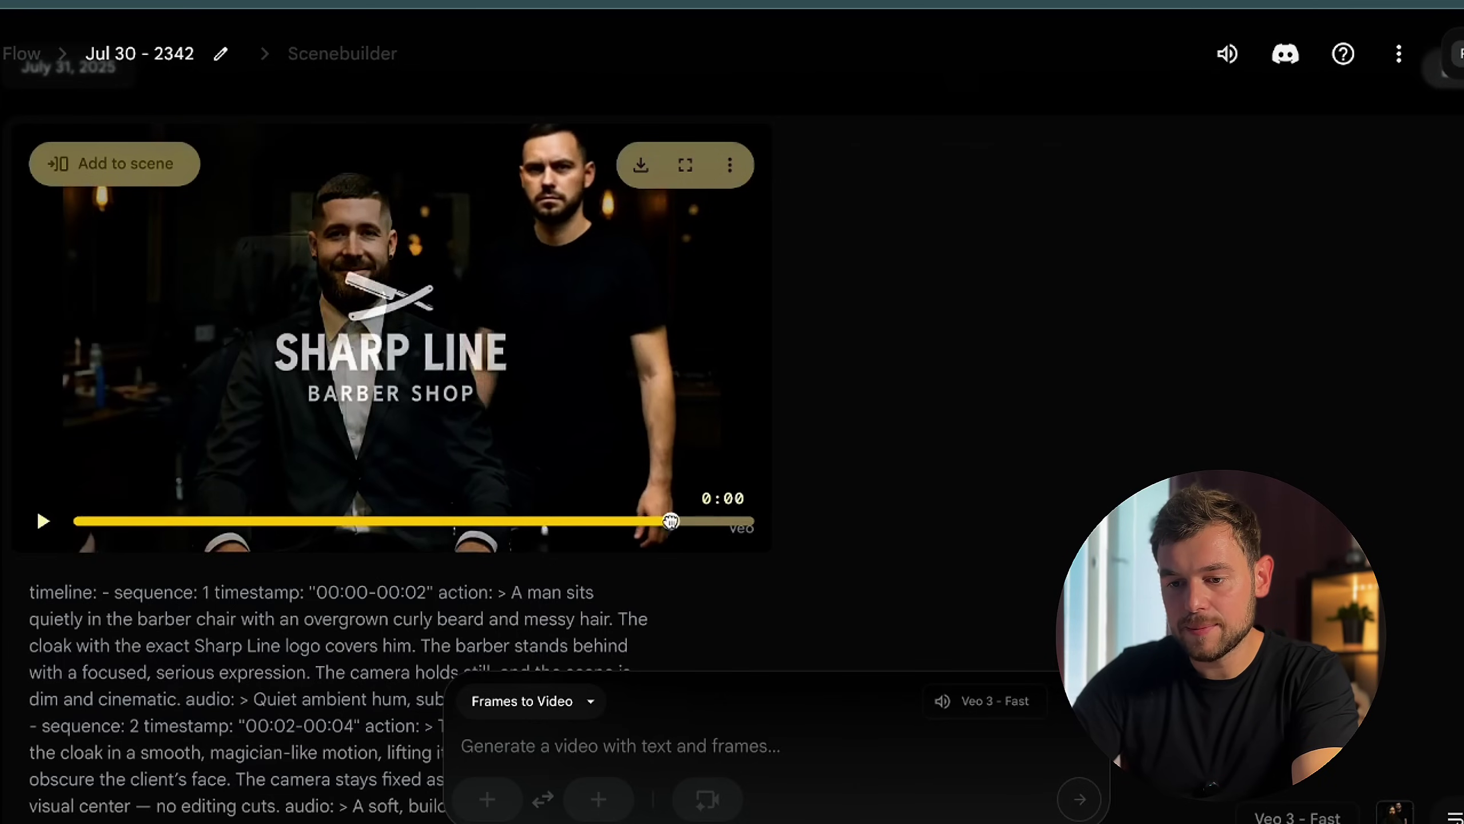
drag(677, 521, 704, 522)
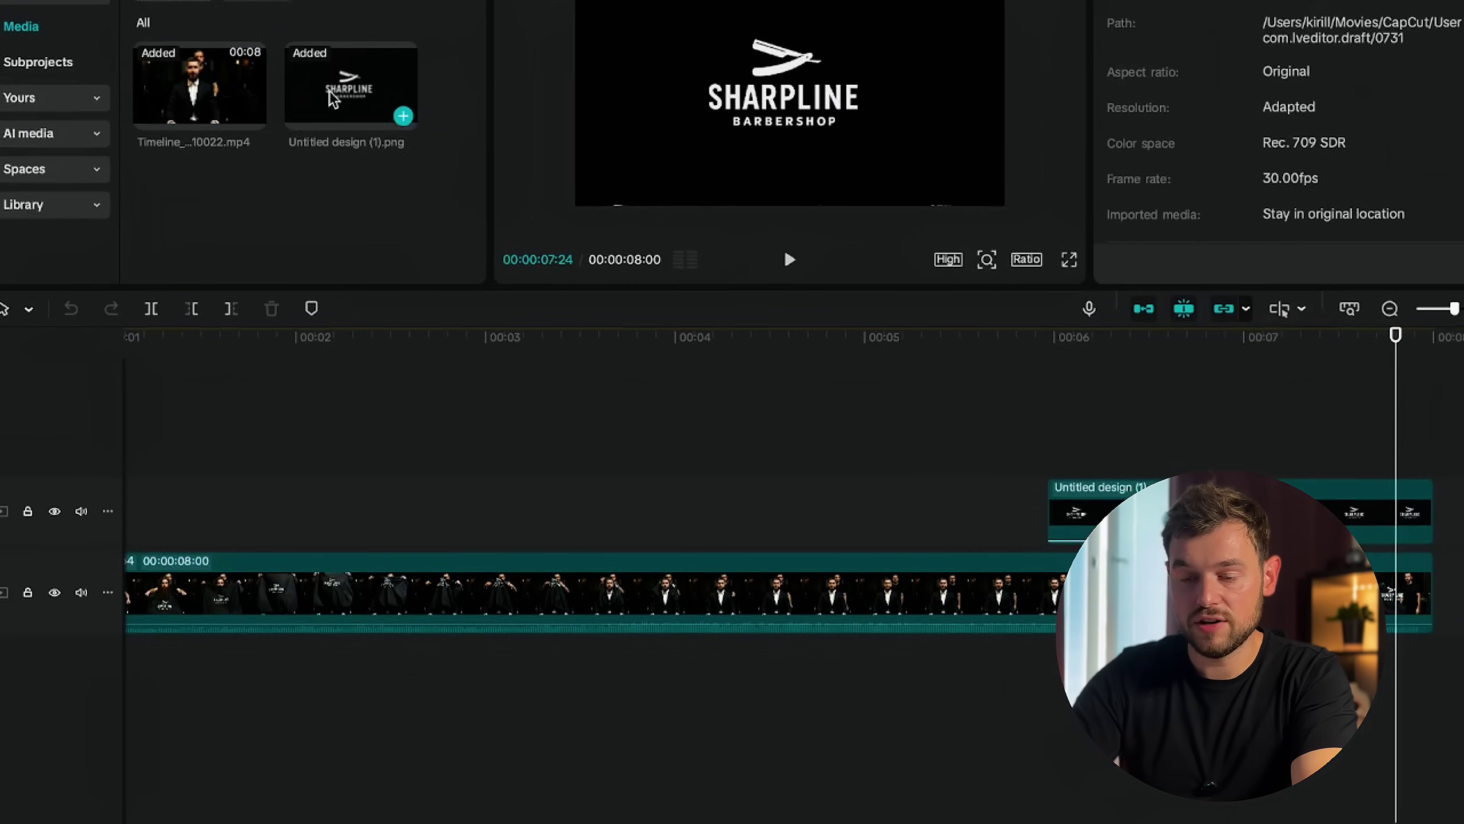
click(1024, 541)
click(1061, 539)
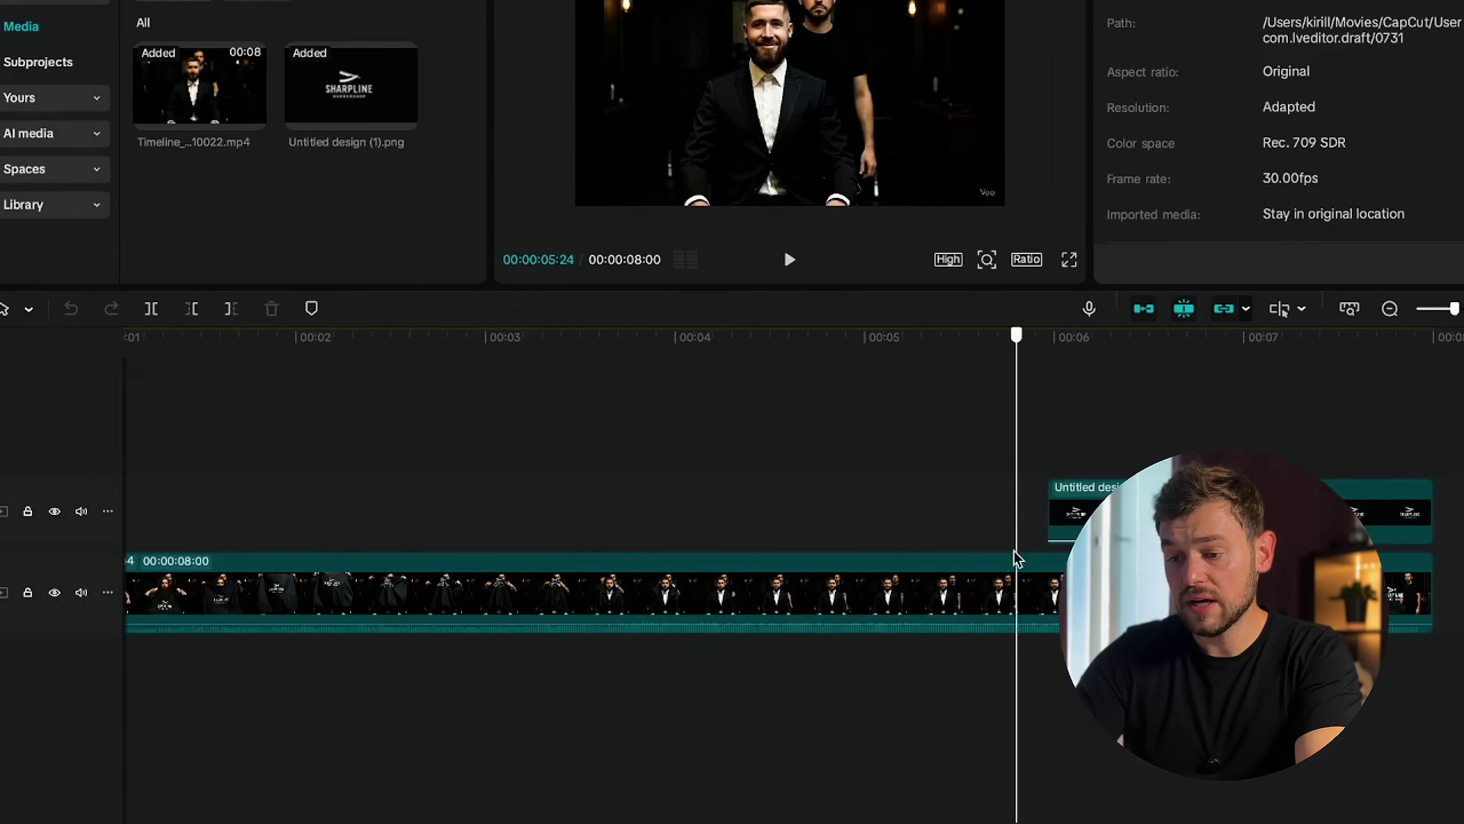